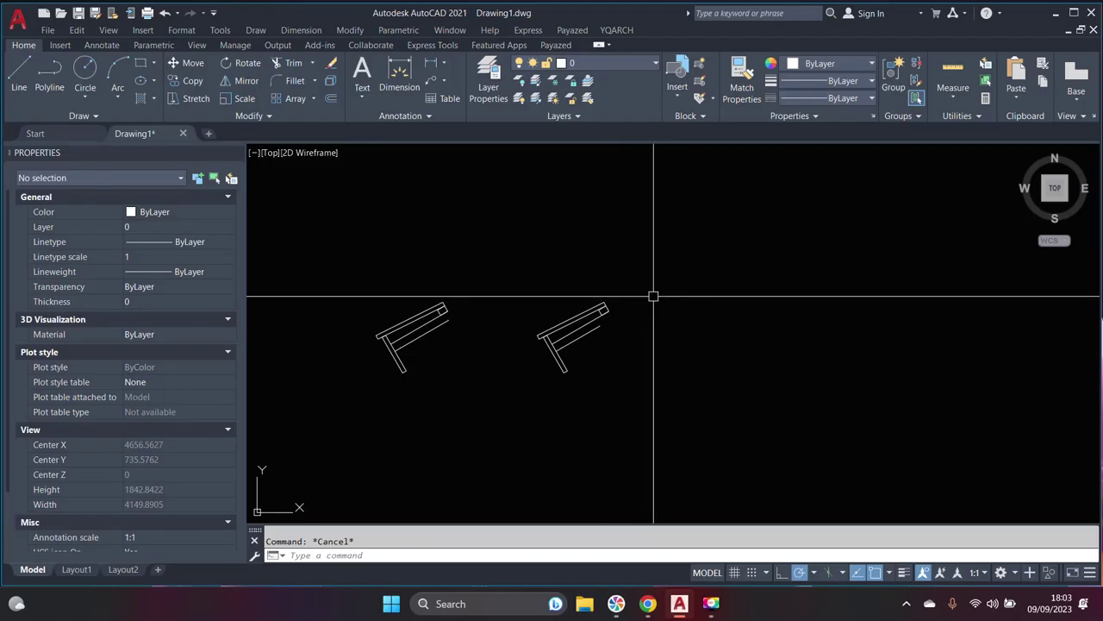
- Select the 30°-rotated right 'Potongan Genteng' tile block and grab its stretch grip
{"action": "left_click", "coordinate": [598, 326]}
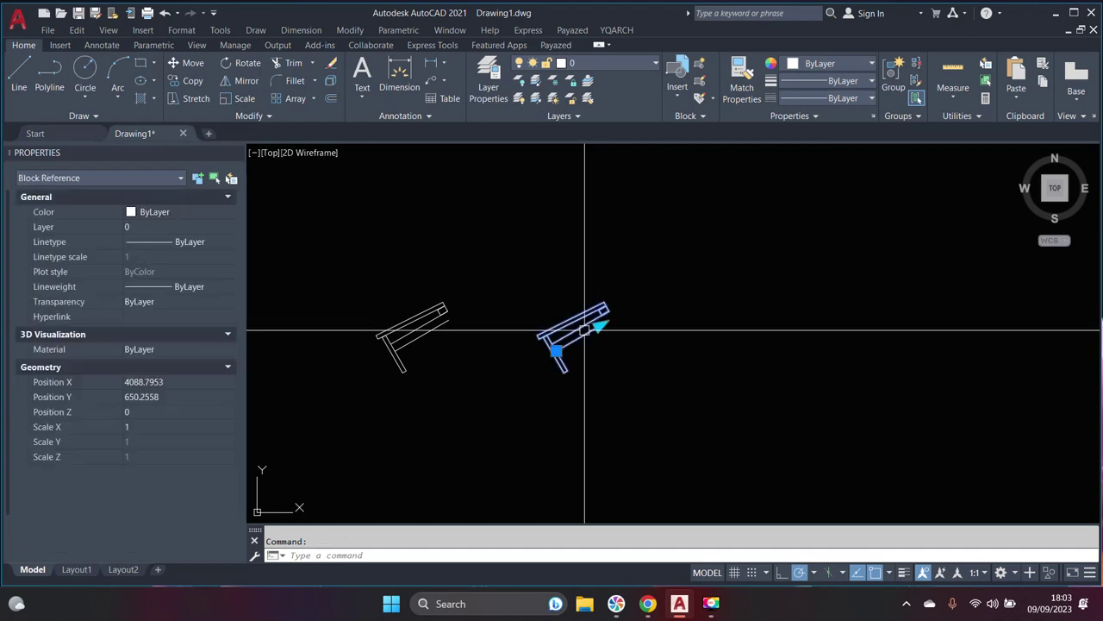
{"action": "scroll", "coordinate": [443, 316], "scroll_direction": "up", "scroll_amount": 1}
{"action": "scroll", "coordinate": [468, 319], "scroll_direction": "up", "scroll_amount": 2}
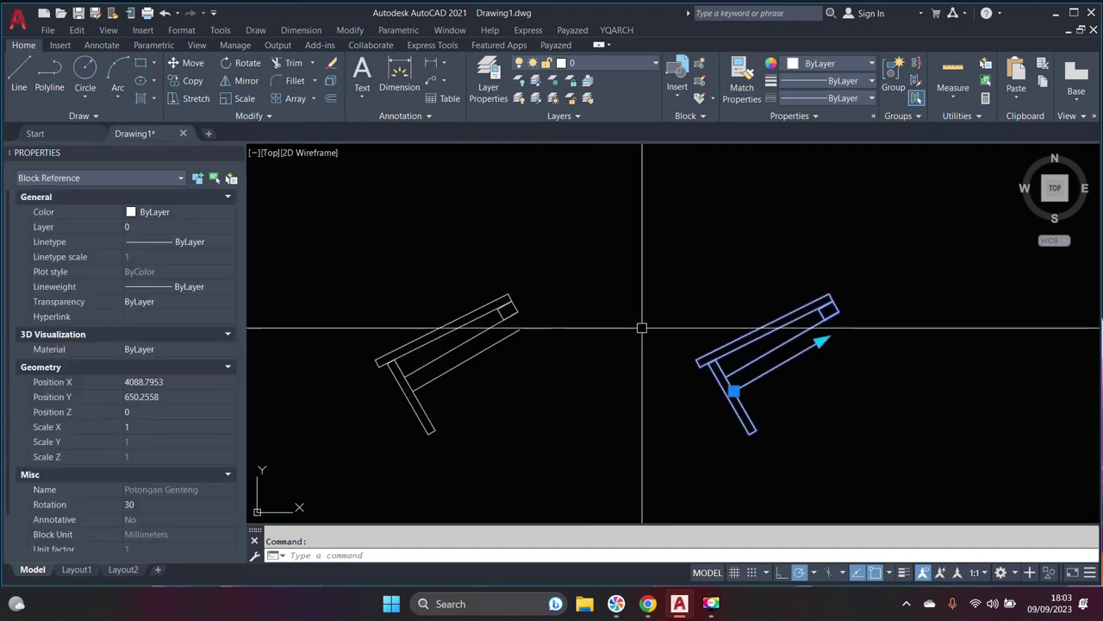
{"action": "middle_click_drag", "start_coordinate": [639, 327], "coordinate": [546, 330]}
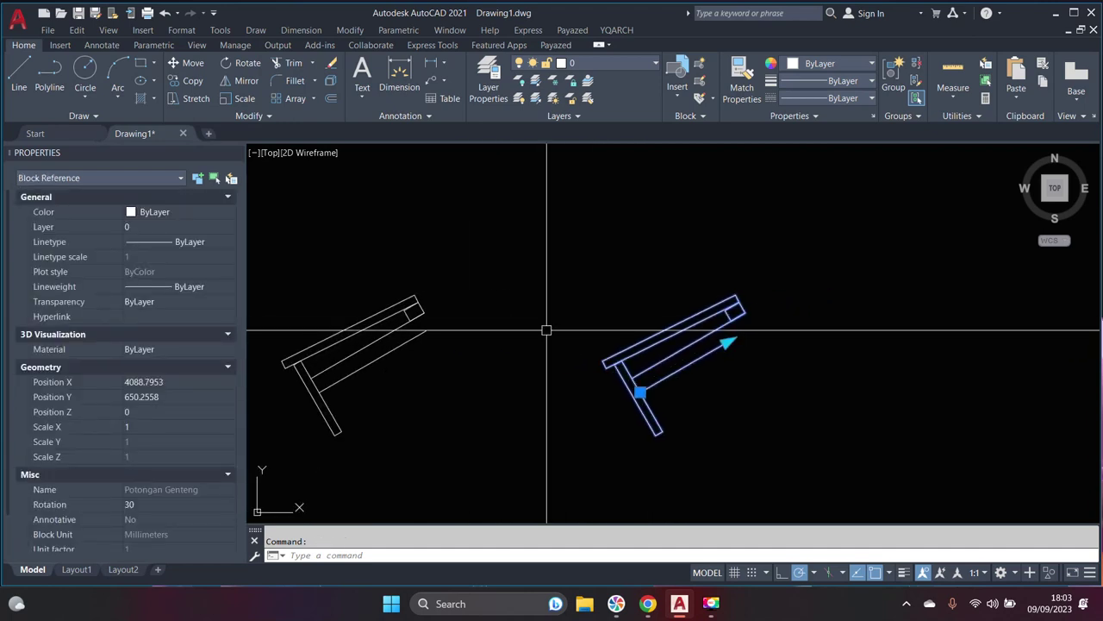
{"action": "scroll", "coordinate": [584, 337], "scroll_direction": "down", "scroll_amount": 3}
{"action": "middle_click_drag", "start_coordinate": [583, 337], "coordinate": [534, 337]}
{"action": "scroll", "coordinate": [570, 356], "scroll_direction": "up", "scroll_amount": 3}
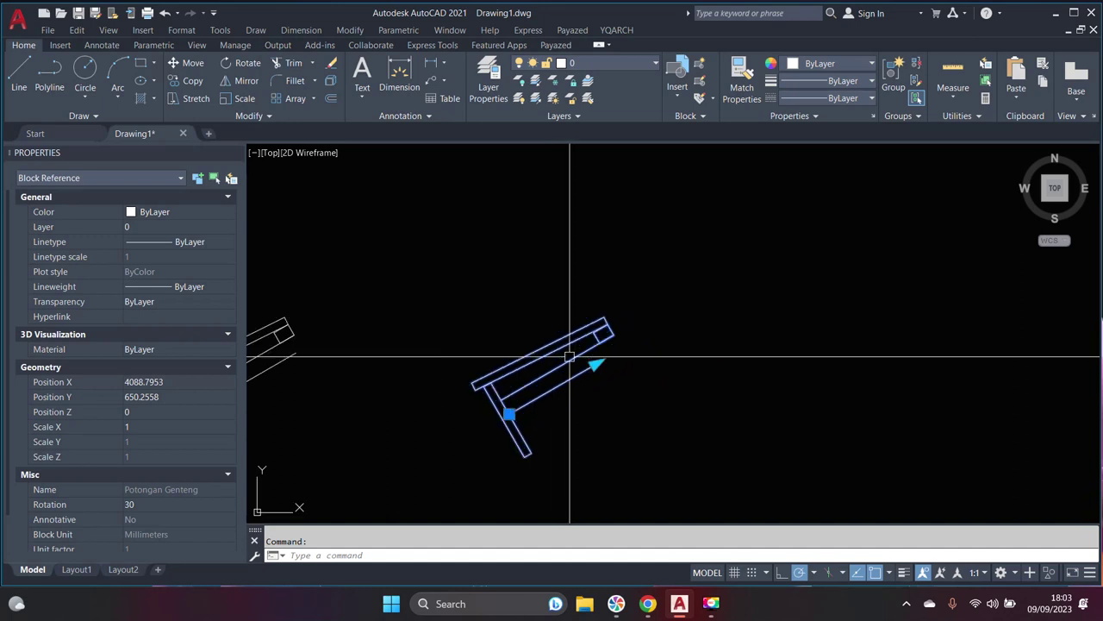
{"action": "middle_click_drag", "start_coordinate": [633, 360], "coordinate": [579, 365]}
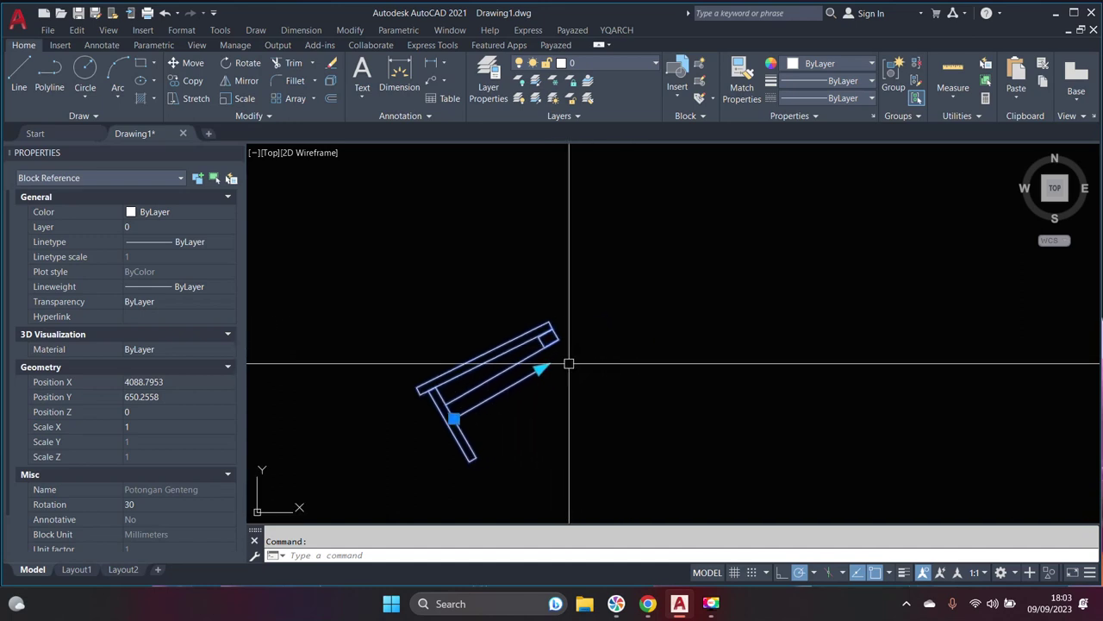
{"action": "scroll", "coordinate": [558, 367], "scroll_direction": "down", "scroll_amount": 3}
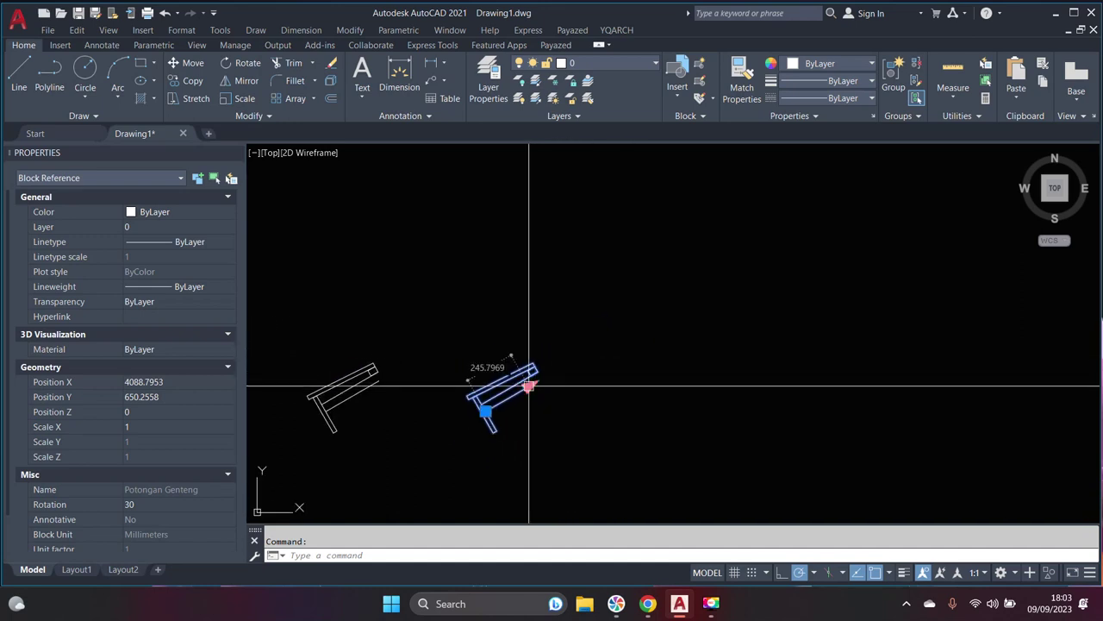
{"action": "scroll", "coordinate": [530, 387], "scroll_direction": "up", "scroll_amount": 3}
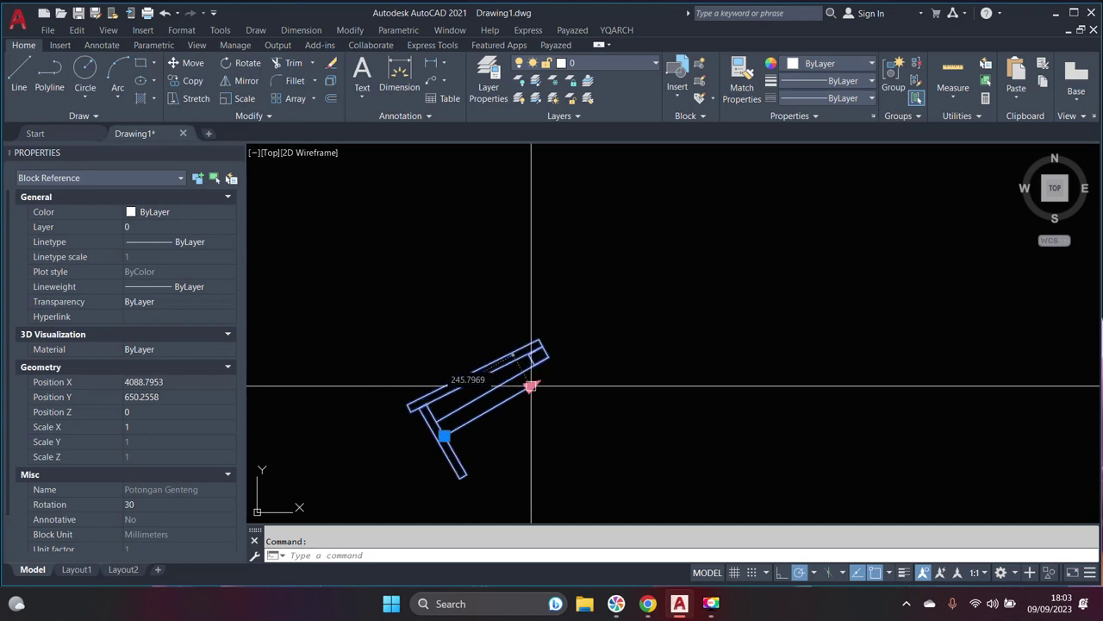
{"action": "left_click", "coordinate": [530, 387]}
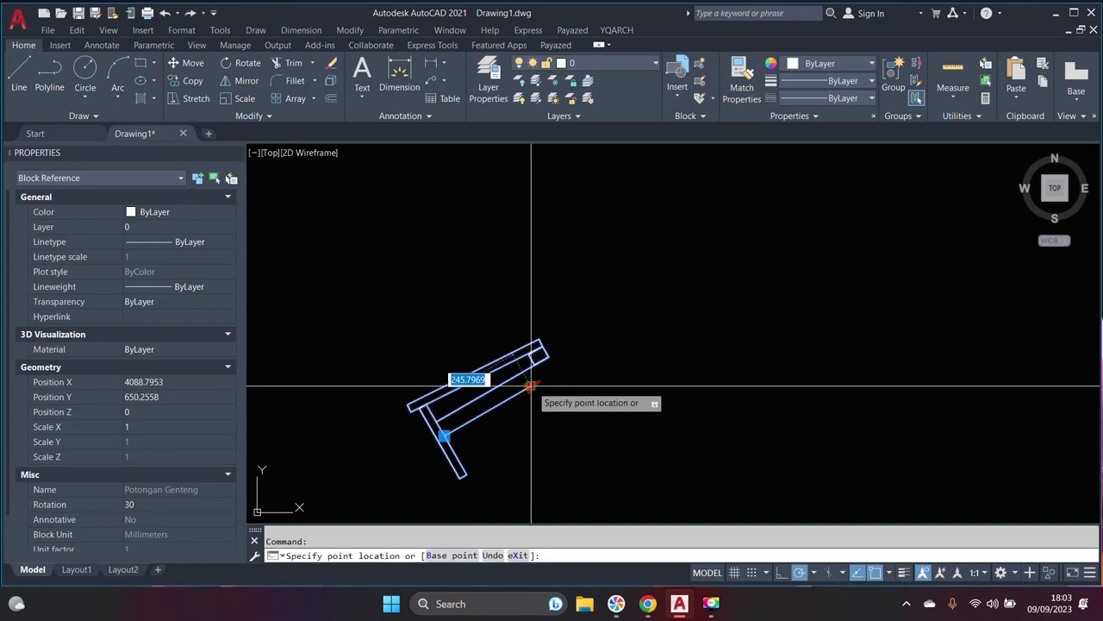
- Stretch the tile row up the 30° rafter line in several passes to lengthen it
{"action": "scroll", "coordinate": [589, 349], "scroll_direction": "down", "scroll_amount": 3}
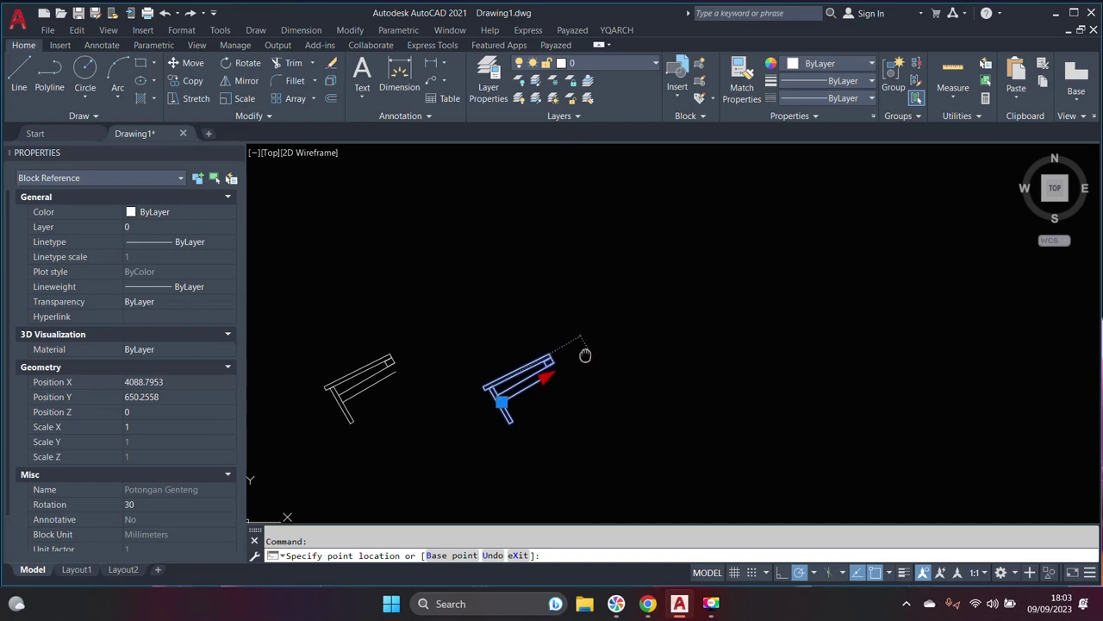
{"action": "middle_click_drag", "start_coordinate": [588, 349], "coordinate": [515, 392]}
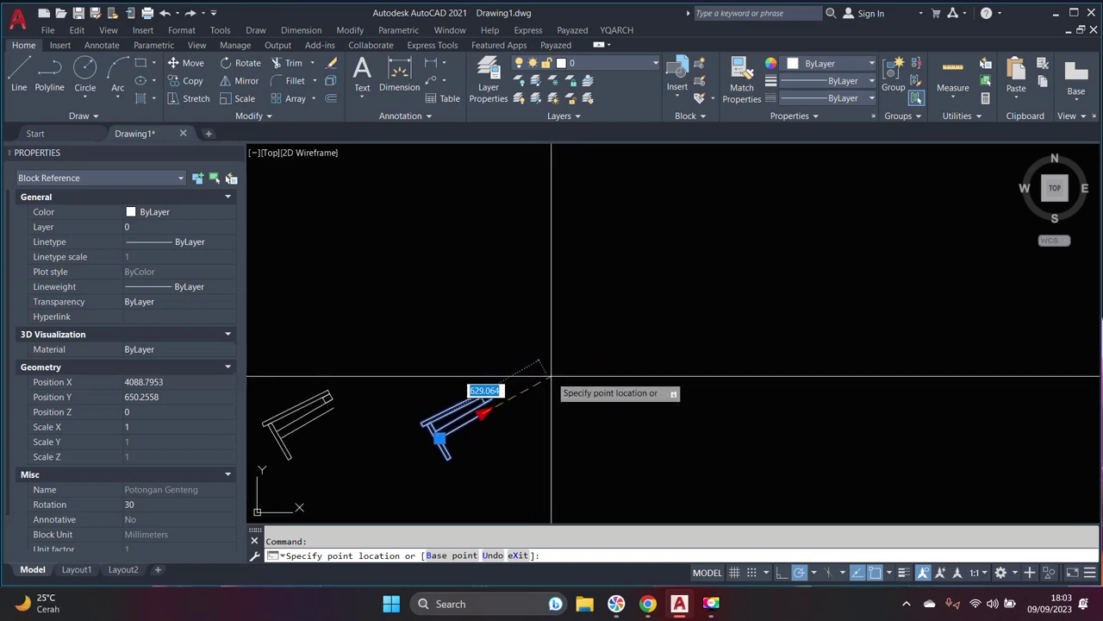
{"action": "left_click", "coordinate": [670, 314]}
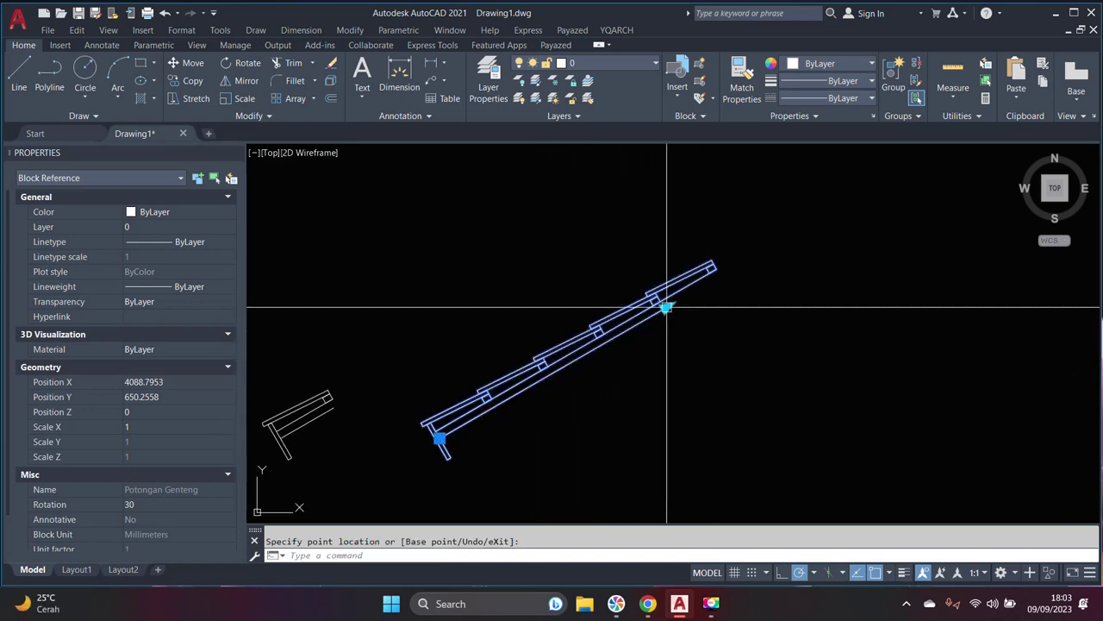
{"action": "left_click", "coordinate": [772, 247]}
{"action": "mouse_move", "coordinate": [775, 242]}
{"action": "middle_mouse_down"}
{"action": "mouse_move", "coordinate": [763, 264]}
{"action": "mouse_move", "coordinate": [697, 302]}
{"action": "middle_mouse_up"}
{"action": "left_click", "coordinate": [696, 301]}
{"action": "left_click", "coordinate": [806, 239]}
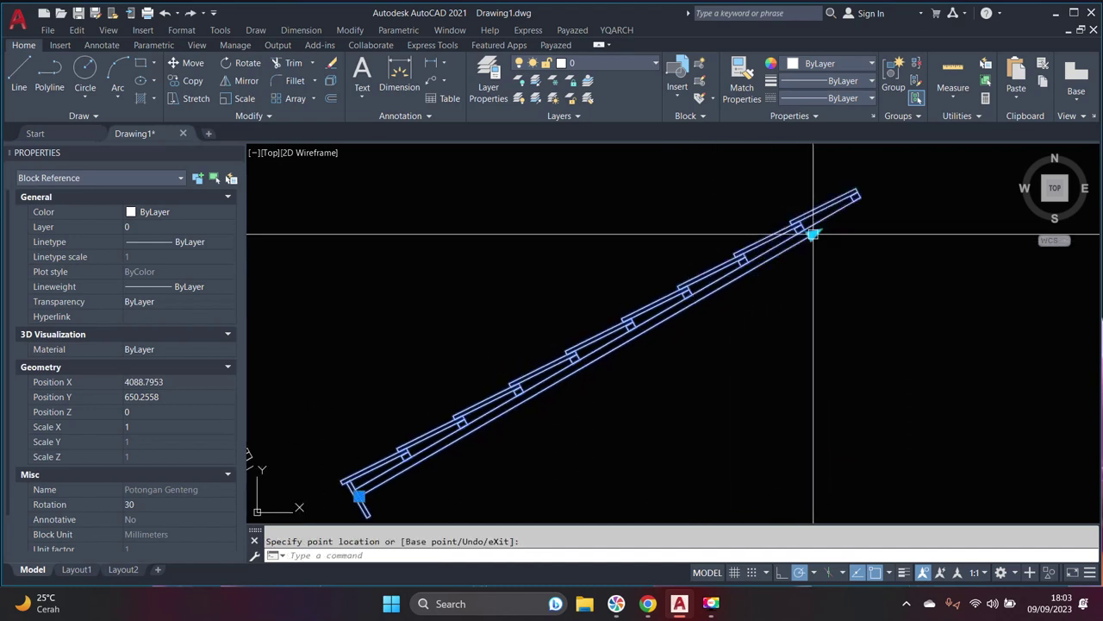
{"action": "middle_click_drag", "start_coordinate": [805, 256], "coordinate": [669, 330]}
{"action": "scroll", "coordinate": [669, 330], "scroll_direction": "up", "scroll_amount": 3}
{"action": "left_click", "coordinate": [662, 306]}
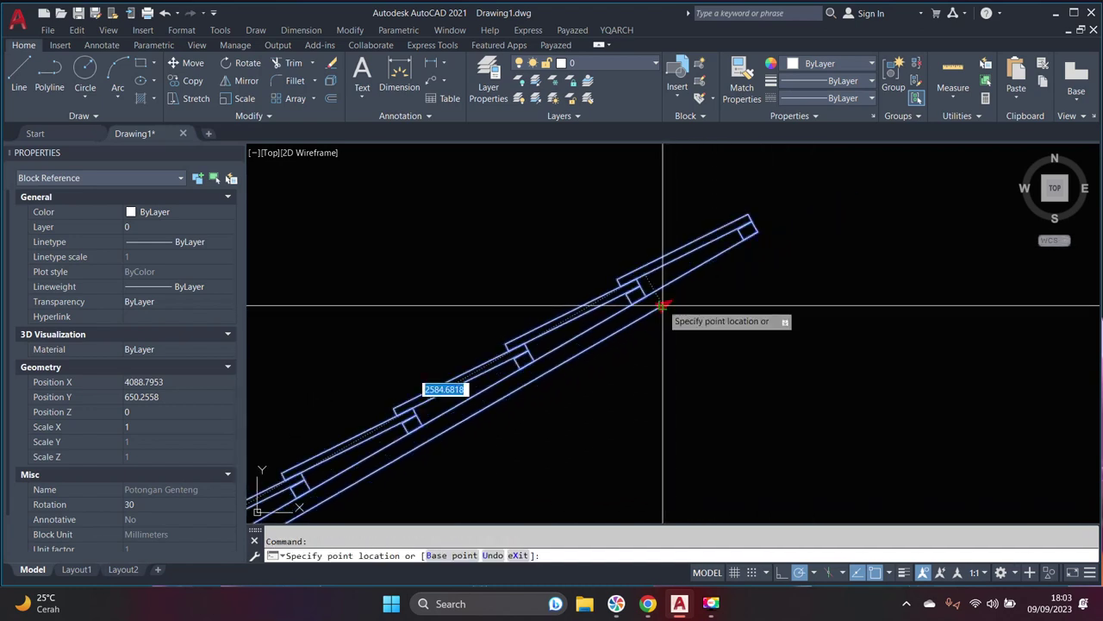
{"action": "left_click", "coordinate": [754, 253]}
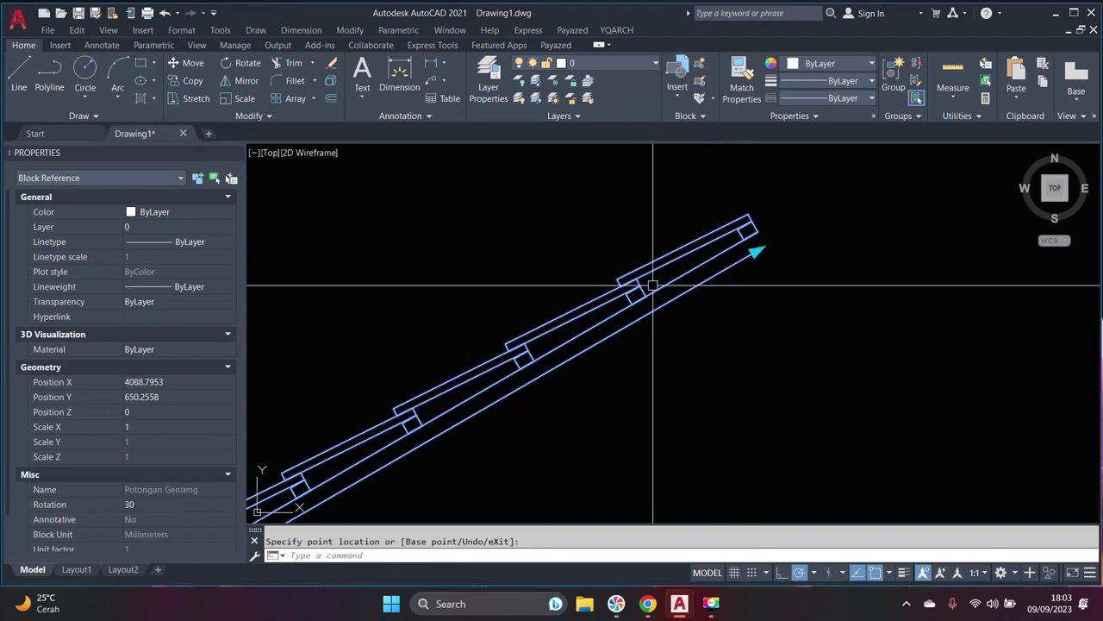
- Check tile sizes in the image search, then return to the drawing and start Mirror
{"action": "left_click", "coordinate": [648, 603]}
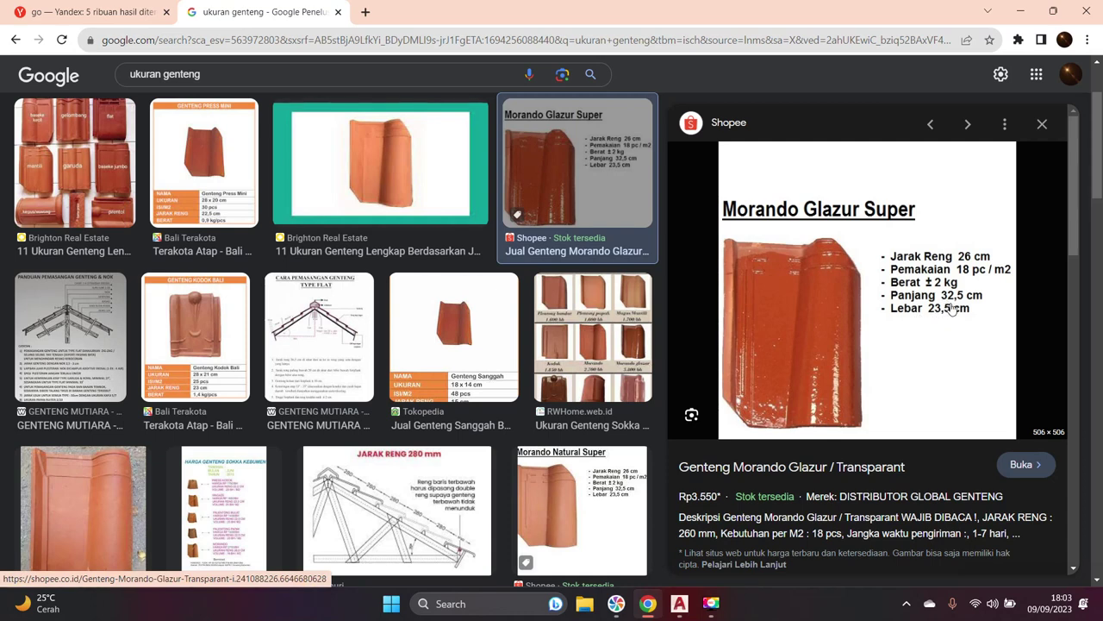
{"action": "left_click", "coordinate": [679, 603]}
{"action": "scroll", "coordinate": [646, 375], "scroll_direction": "down", "scroll_amount": 3}
{"action": "middle_click_drag", "start_coordinate": [647, 375], "coordinate": [665, 335]}
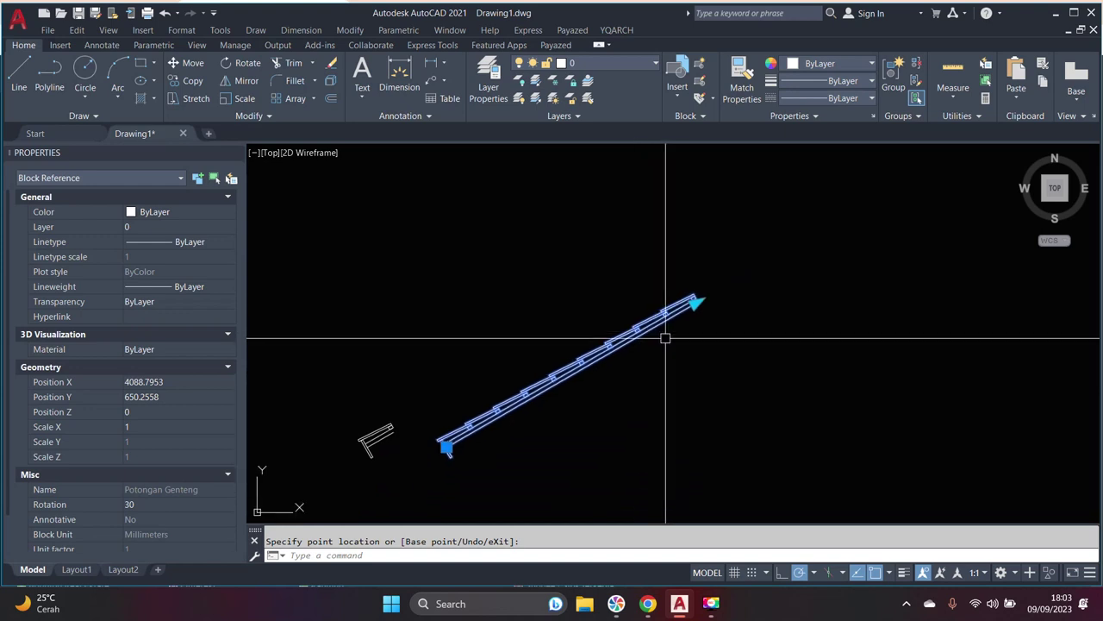
{"action": "type", "text": "mi"}
{"action": "key", "text": "Return"}
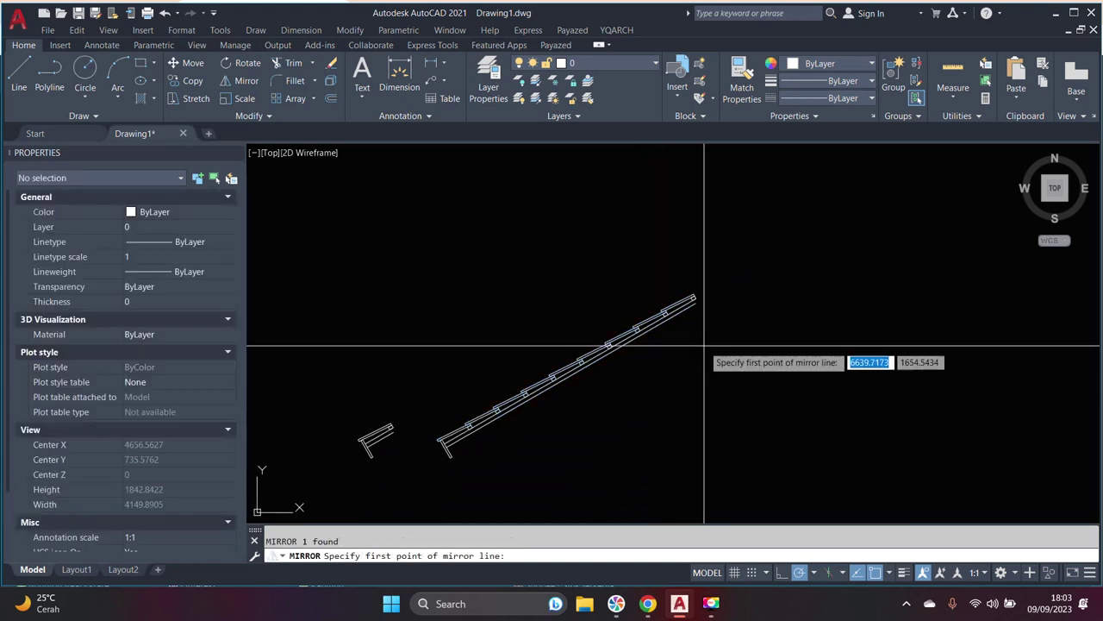
- Mirror the tile row about a vertical line through the ridge end, previewing the gable
{"action": "scroll", "coordinate": [702, 362], "scroll_direction": "up", "scroll_amount": 2}
{"action": "left_click", "coordinate": [690, 286]}
{"action": "left_click", "coordinate": [664, 321]}
{"action": "scroll", "coordinate": [640, 332], "scroll_direction": "down", "scroll_amount": 3}
{"action": "scroll", "coordinate": [571, 438], "scroll_direction": "up", "scroll_amount": 4}
{"action": "scroll", "coordinate": [450, 438], "scroll_direction": "up", "scroll_amount": 2}
{"action": "scroll", "coordinate": [462, 387], "scroll_direction": "up", "scroll_amount": 3}
{"action": "scroll", "coordinate": [591, 353], "scroll_direction": "down", "scroll_amount": 2}
{"action": "scroll", "coordinate": [583, 333], "scroll_direction": "down", "scroll_amount": 1}
{"action": "scroll", "coordinate": [529, 337], "scroll_direction": "down", "scroll_amount": 2}
{"action": "scroll", "coordinate": [529, 337], "scroll_direction": "down", "scroll_amount": 3}
{"action": "scroll", "coordinate": [534, 339], "scroll_direction": "up", "scroll_amount": 2}
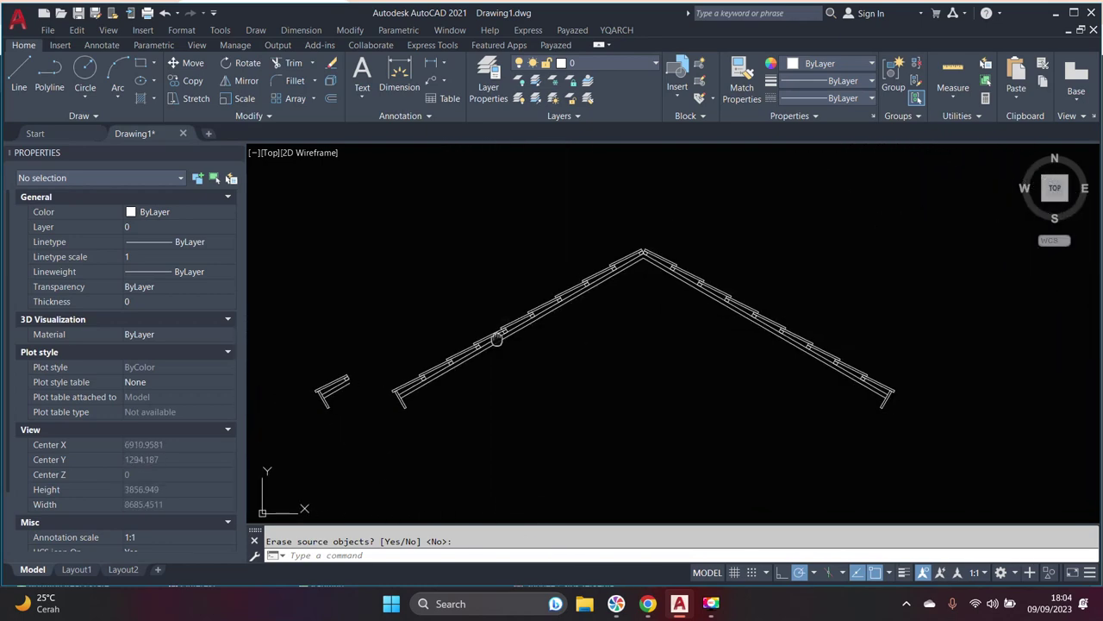
{"action": "scroll", "coordinate": [476, 351], "scroll_direction": "up", "scroll_amount": 4}
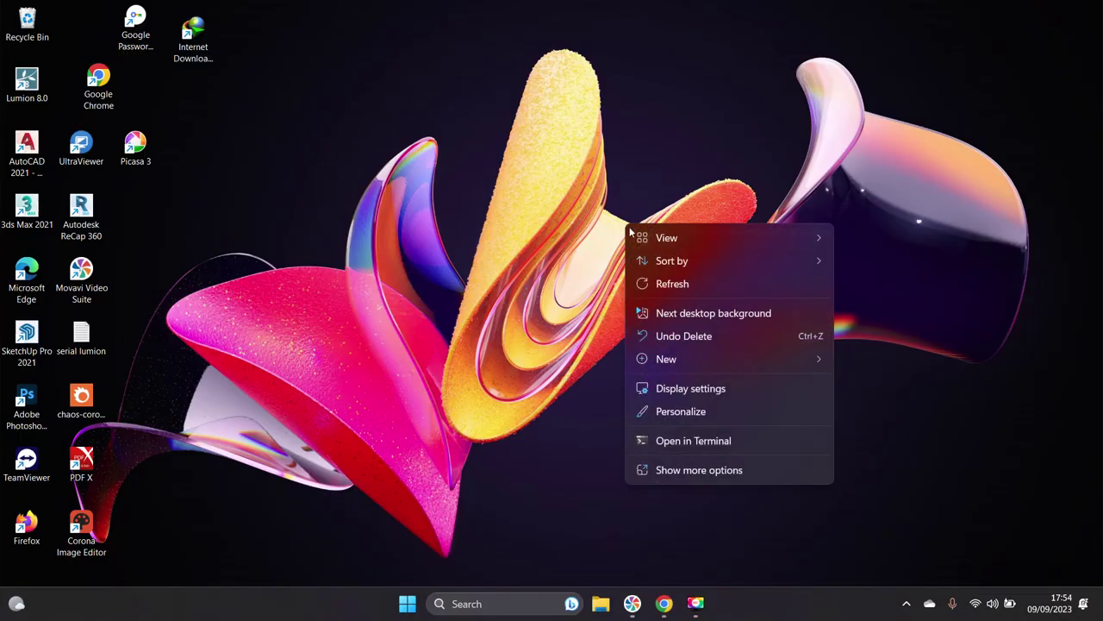
- Dismiss the desktop context menu before relaunching AutoCAD 2021
{"action": "left_click", "coordinate": [671, 285]}
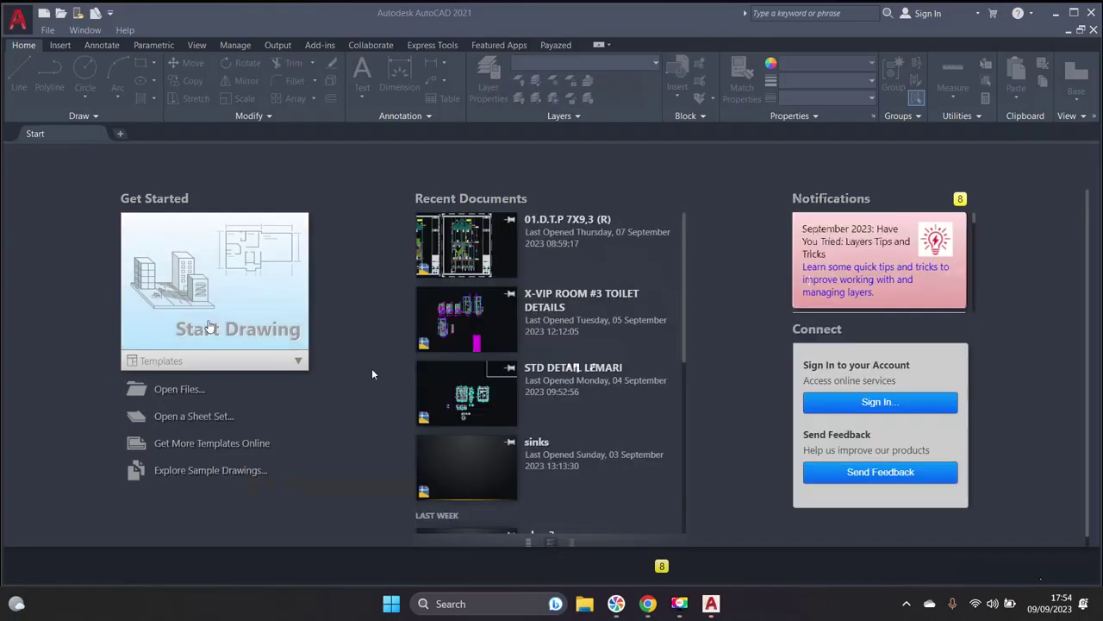
- Start a new blank Drawing1 from the Start page, then switch to the tile-size image results
{"action": "left_click", "coordinate": [209, 325]}
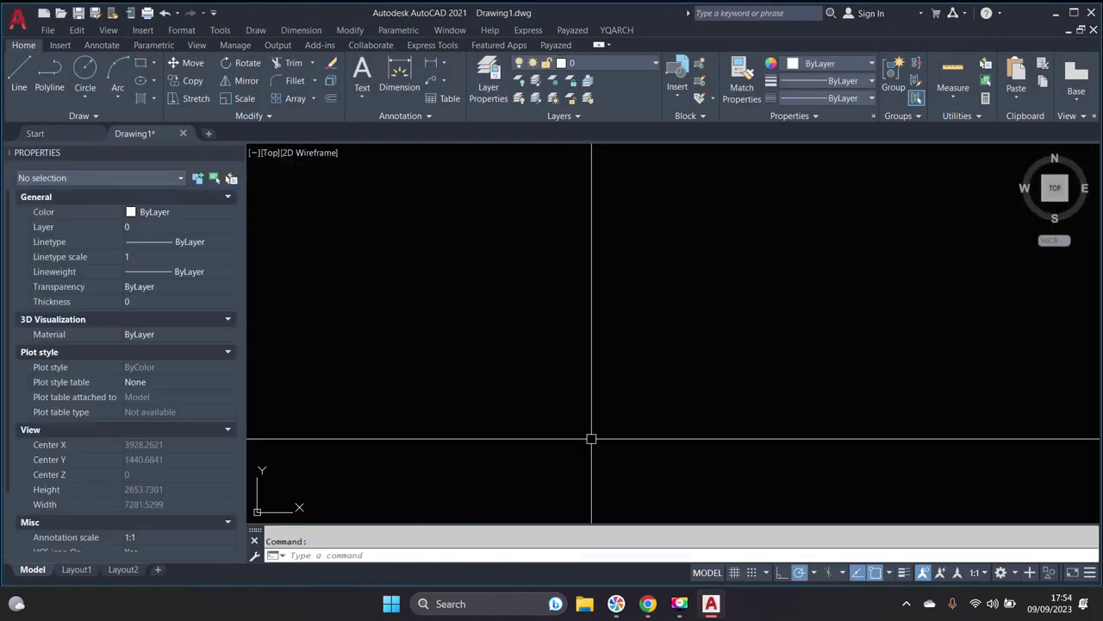
{"action": "scroll", "coordinate": [494, 393], "scroll_direction": "up", "scroll_amount": 1}
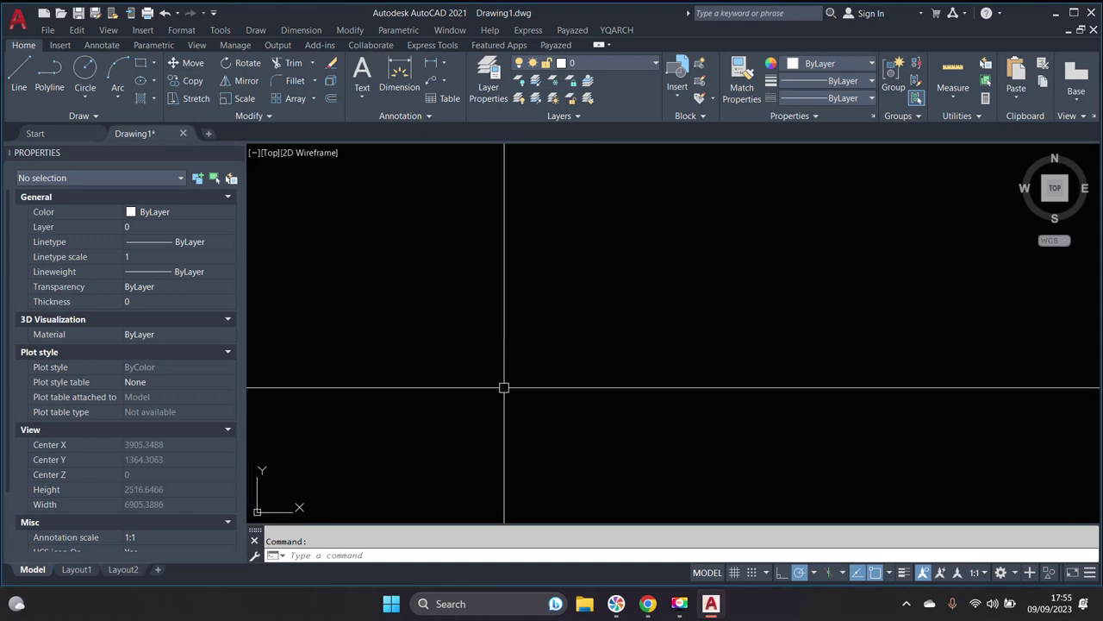
{"action": "left_click", "coordinate": [647, 605]}
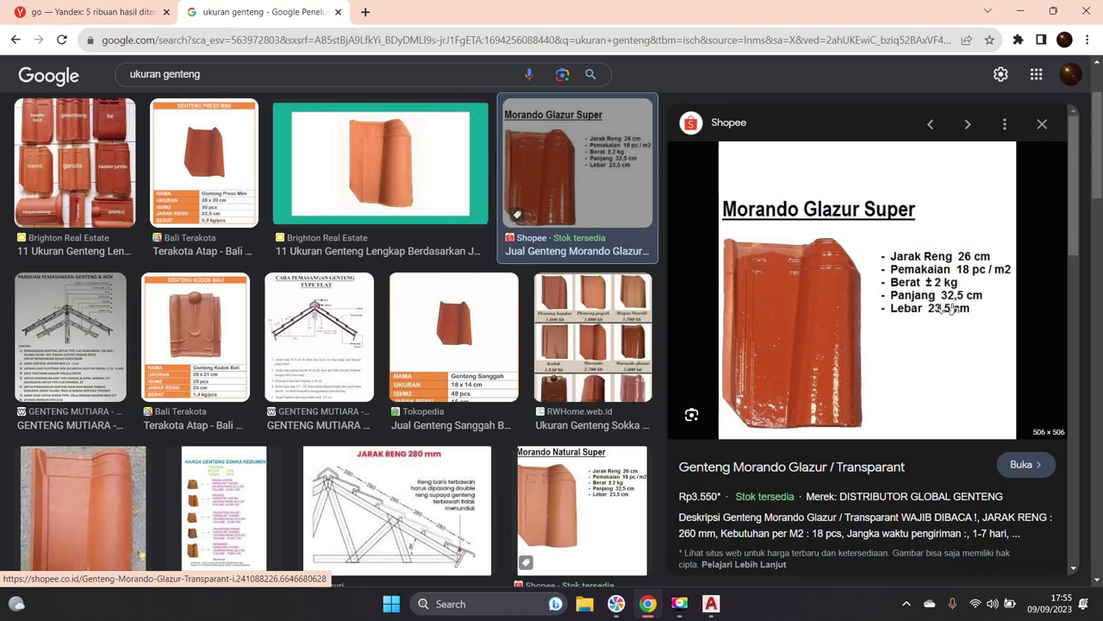
- Return from the roof-tile image results to AutoCAD's blank Drawing1
{"action": "left_click", "coordinate": [712, 606]}
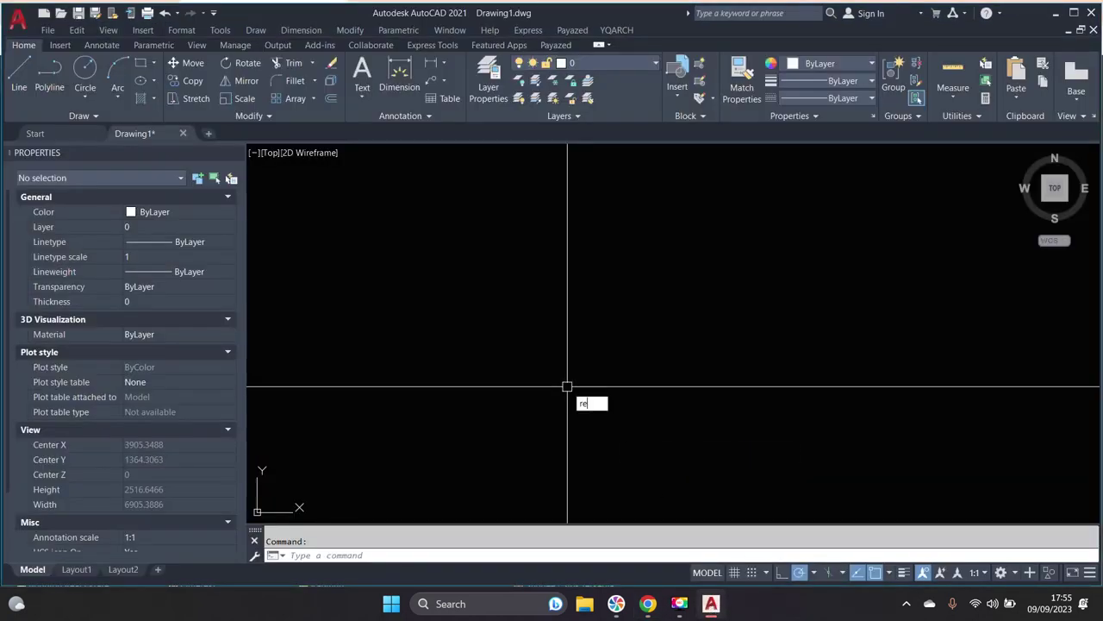
- Draw a 20 by 320 rectangle with the REC command
{"action": "type", "text": "c"}
{"action": "key", "text": "Return"}
{"action": "left_click", "coordinate": [526, 408]}
{"action": "type", "text": "20"}
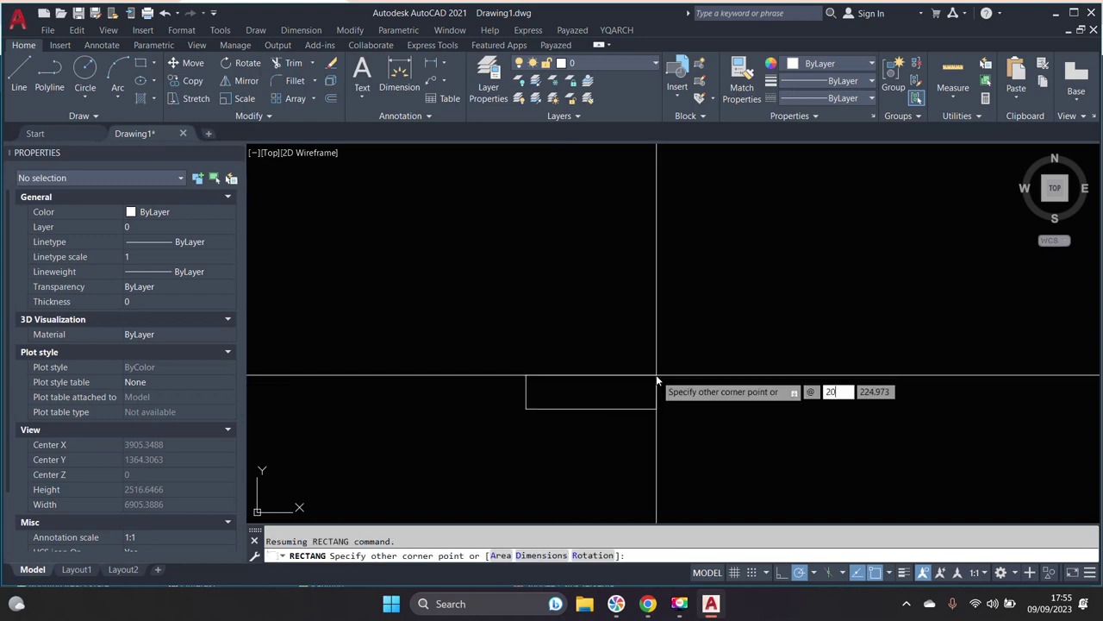
{"action": "key", "text": "Tab"}
{"action": "type", "text": "320"}
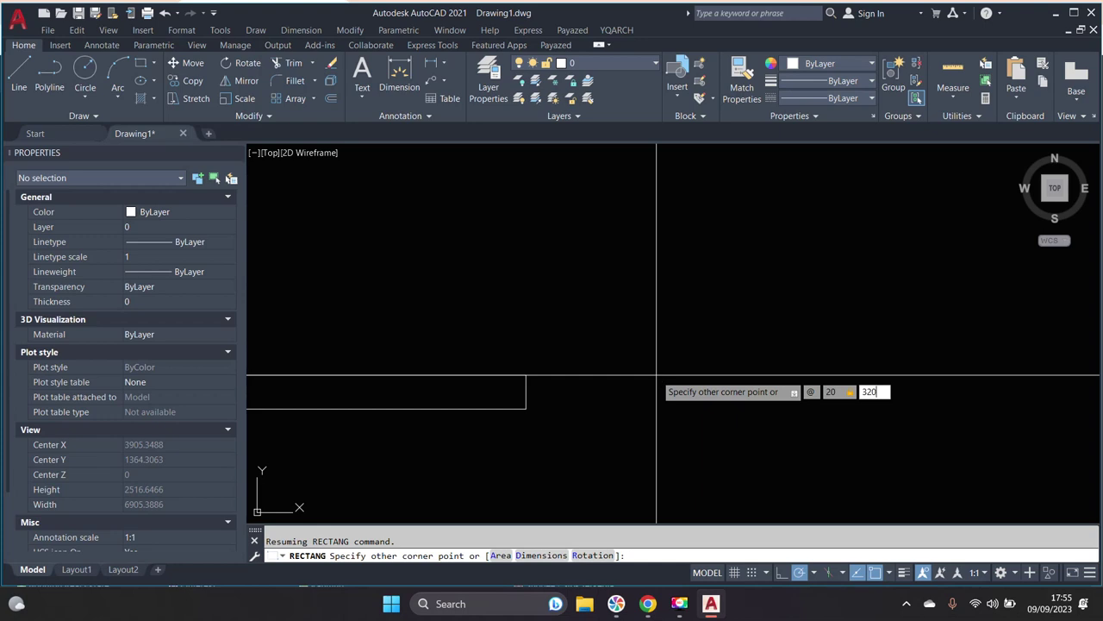
{"action": "key", "text": "Return"}
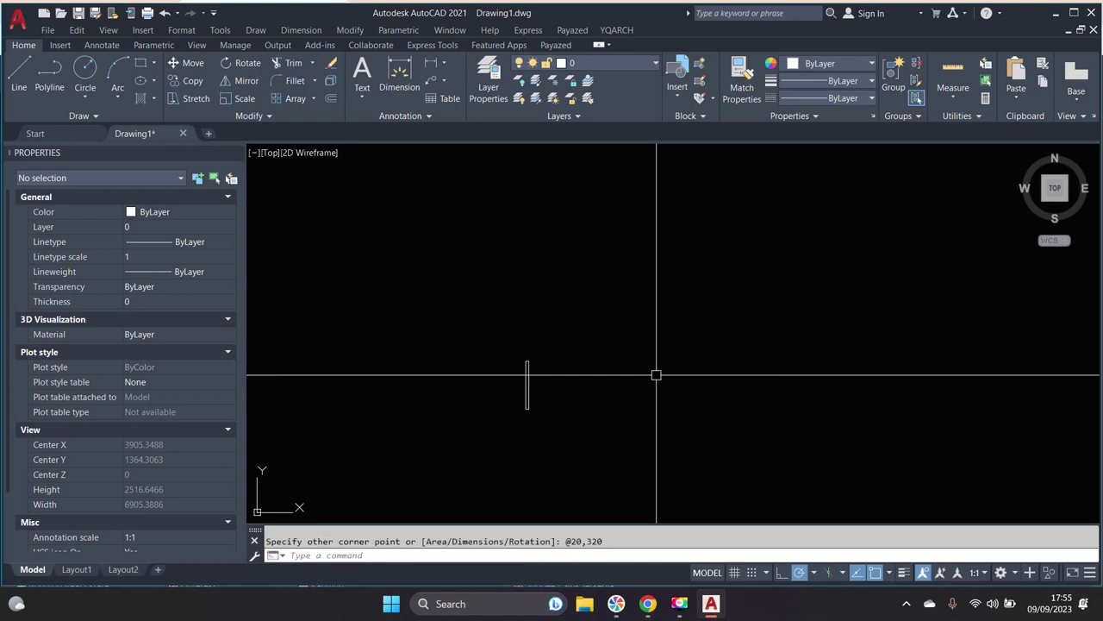
- Rotate the 20 × 320 rectangle so it lies horizontal
{"action": "scroll", "coordinate": [512, 387], "scroll_direction": "up", "scroll_amount": 2}
{"action": "scroll", "coordinate": [512, 348], "scroll_direction": "up", "scroll_amount": 2}
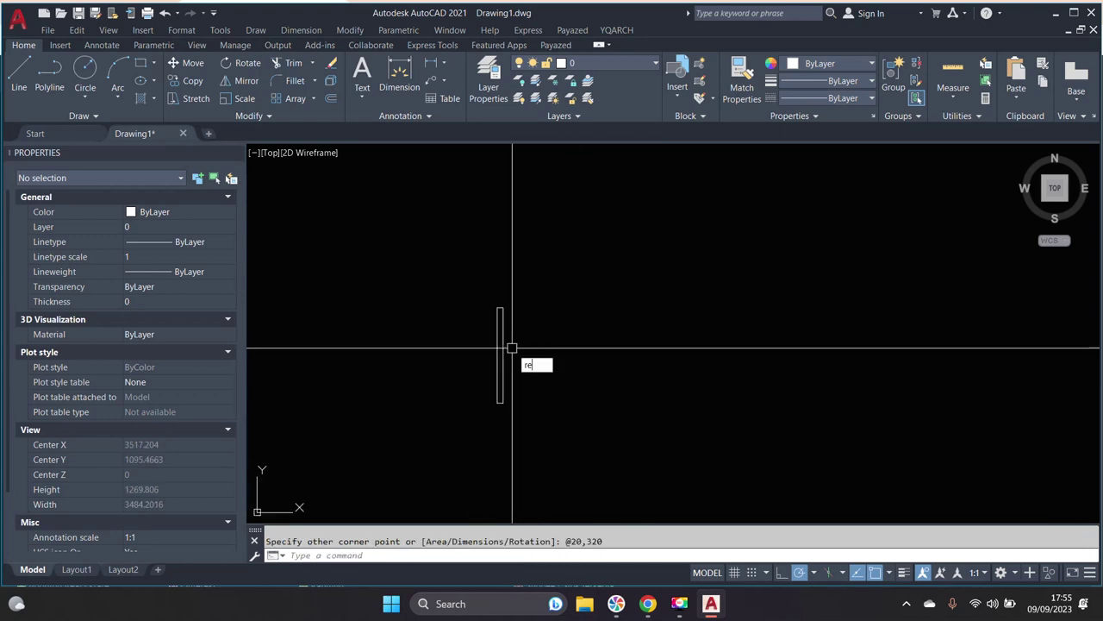
{"action": "key", "text": "BackSpace"}
{"action": "type", "text": "o"}
{"action": "key", "text": "Return"}
{"action": "left_click", "coordinate": [520, 355]}
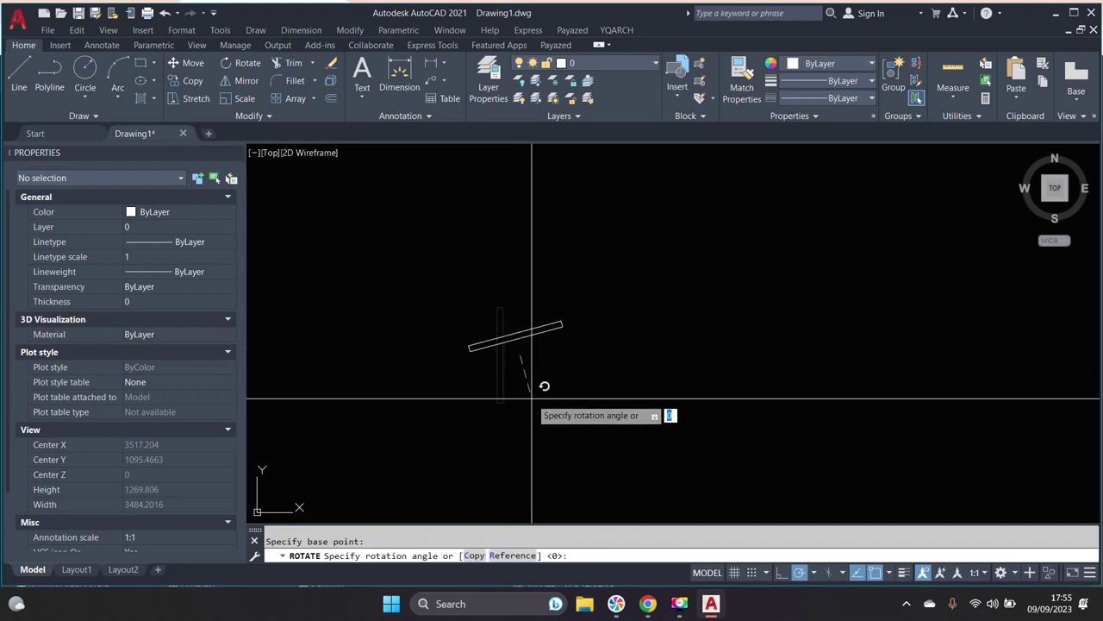
{"action": "left_click", "coordinate": [518, 371]}
- Begin a new rectangle below the horizontal bar
{"action": "scroll", "coordinate": [520, 367], "scroll_direction": "up", "scroll_amount": 3}
{"action": "scroll", "coordinate": [522, 360], "scroll_direction": "down", "scroll_amount": 3}
{"action": "scroll", "coordinate": [542, 349], "scroll_direction": "up", "scroll_amount": 3}
{"action": "type", "text": "rec"}
{"action": "key", "text": "Return"}
{"action": "left_click", "coordinate": [549, 407]}
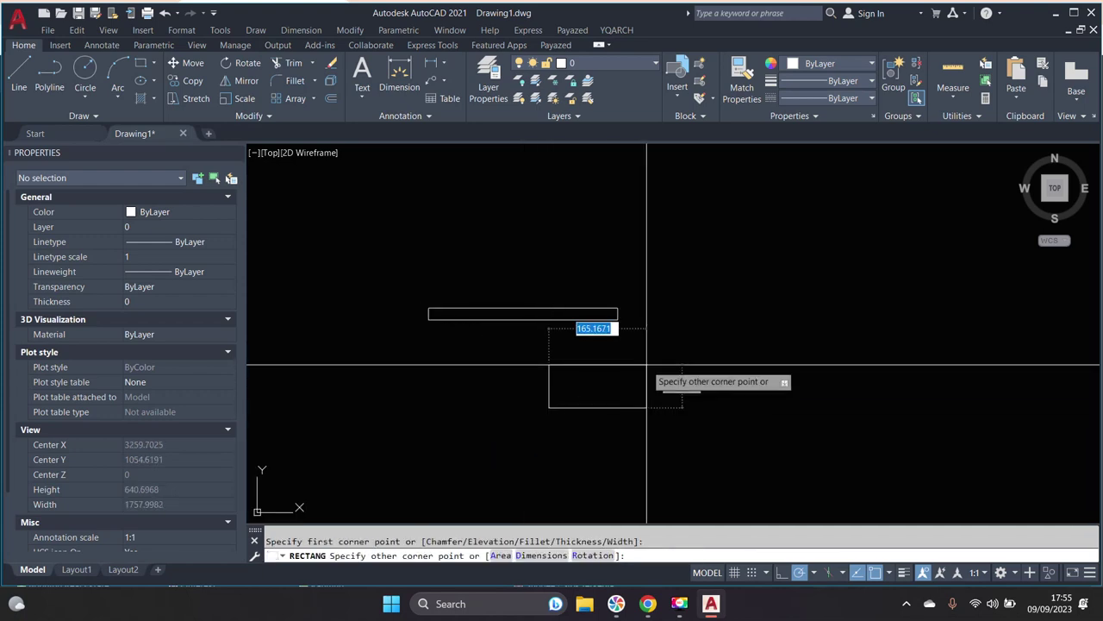
- Finish the new rectangle at 30 by 40
{"action": "middle_click", "coordinate": [648, 365]}
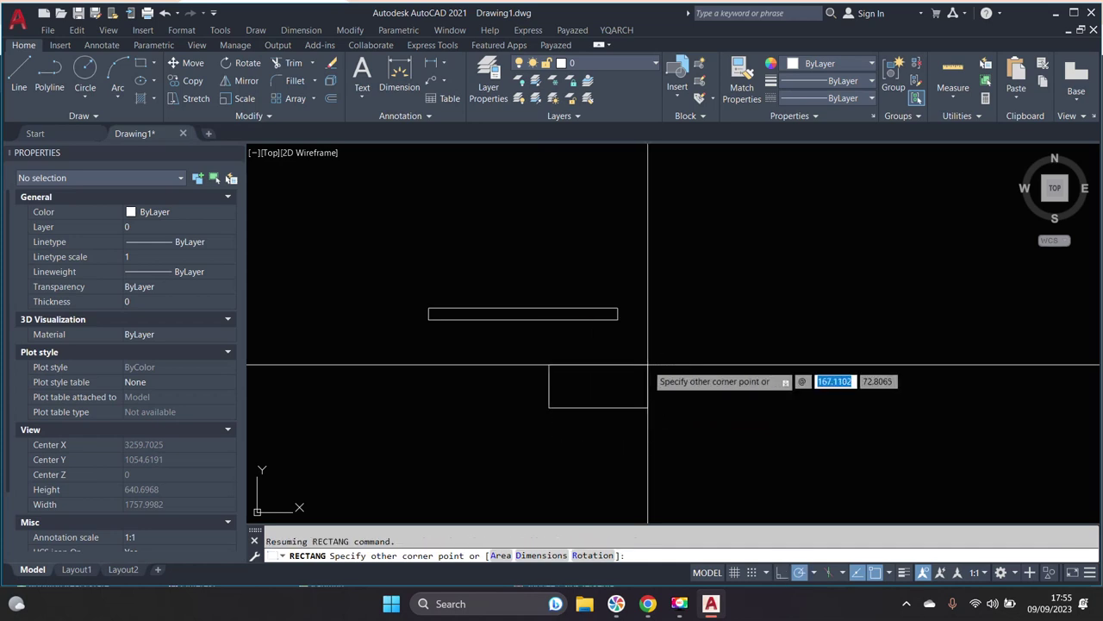
{"action": "key", "text": "Tab"}
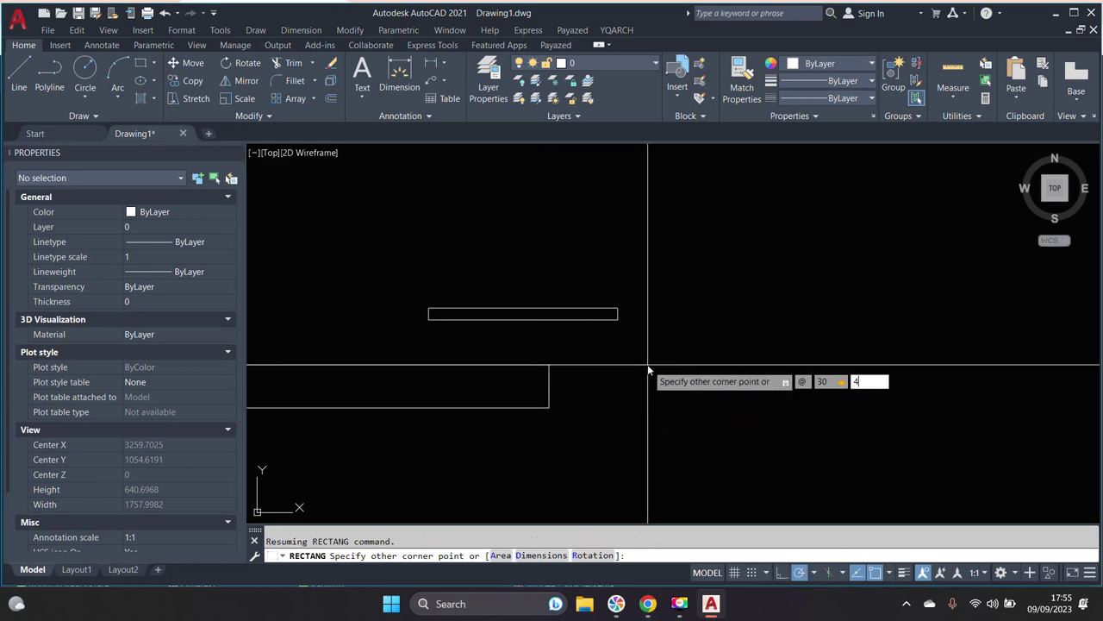
{"action": "type", "text": "0"}
{"action": "key", "text": "Return"}
- Rotate the 30 × 40 rectangle by 90°
{"action": "scroll", "coordinate": [552, 353], "scroll_direction": "up", "scroll_amount": 2}
{"action": "scroll", "coordinate": [570, 392], "scroll_direction": "down", "scroll_amount": 2}
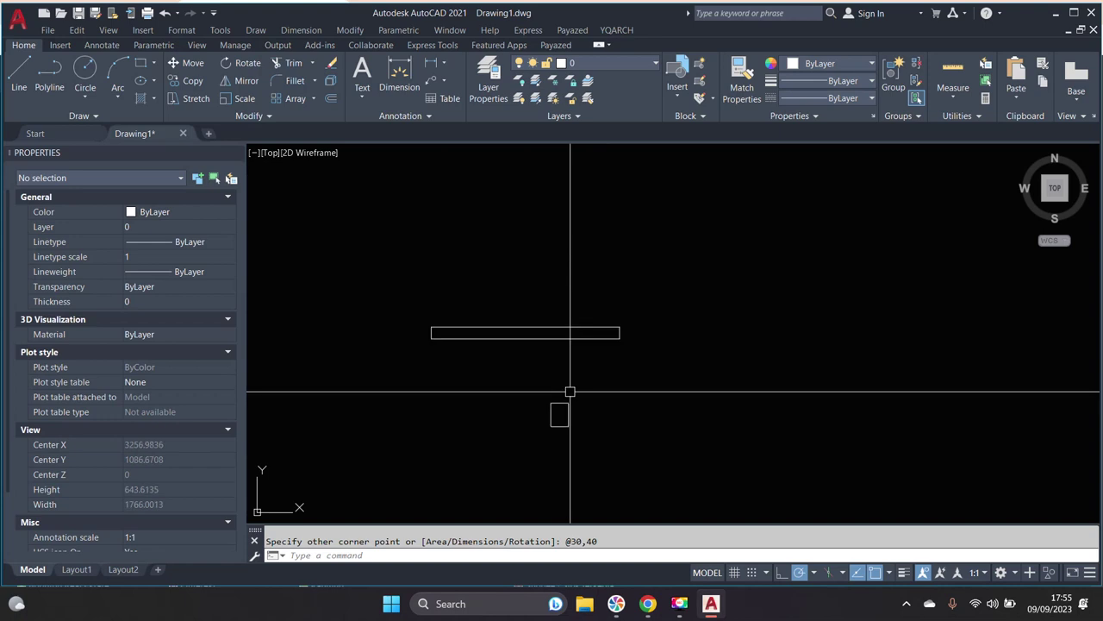
{"action": "key", "text": "Escape"}
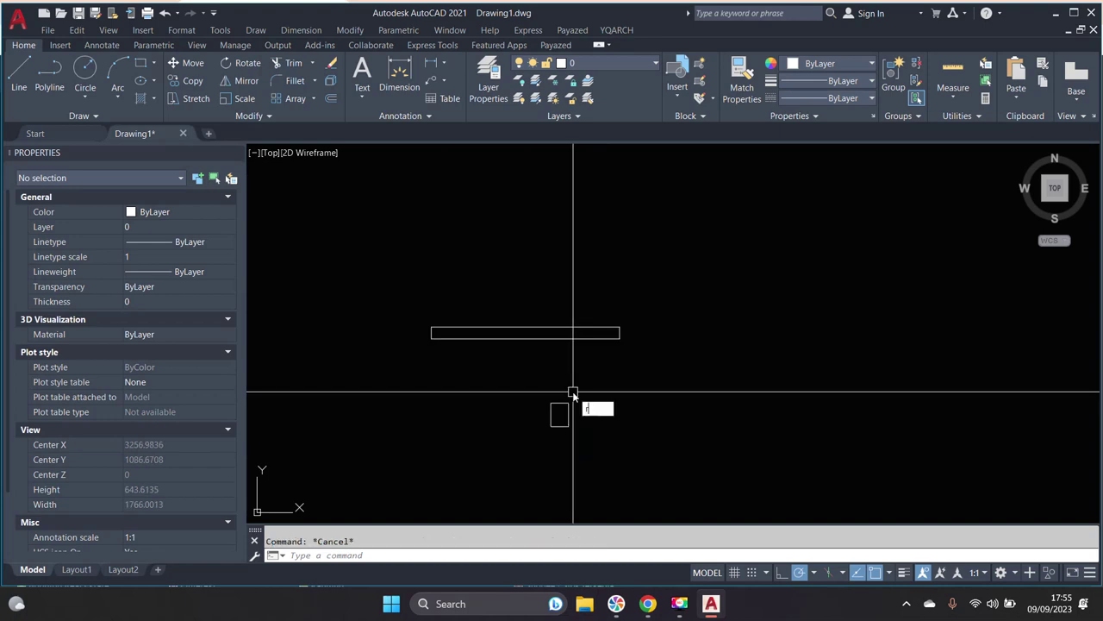
{"action": "key", "text": "Return"}
{"action": "left_click_drag", "start_coordinate": [578, 431], "coordinate": [534, 402]}
{"action": "key", "text": "Return"}
{"action": "scroll", "coordinate": [556, 410], "scroll_direction": "up", "scroll_amount": 5}
{"action": "left_click", "coordinate": [547, 391]}
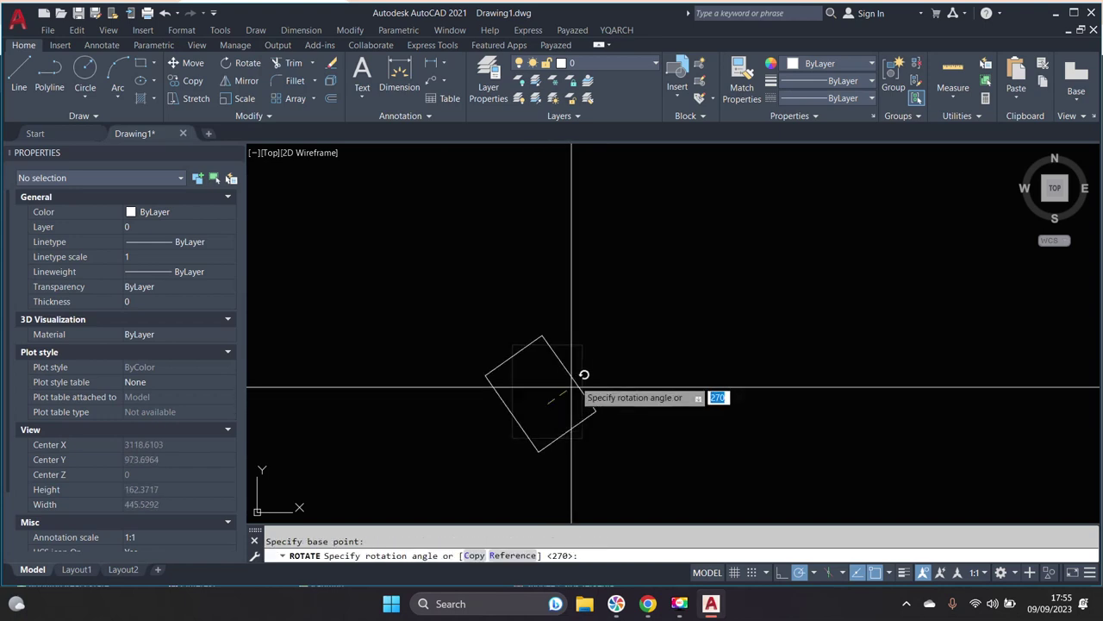
{"action": "left_click", "coordinate": [547, 326]}
{"action": "scroll", "coordinate": [581, 407], "scroll_direction": "down", "scroll_amount": 3}
- Move the small rectangle by its corner under the long bar's right end
{"action": "type", "text": "m"}
{"action": "key", "text": "Return"}
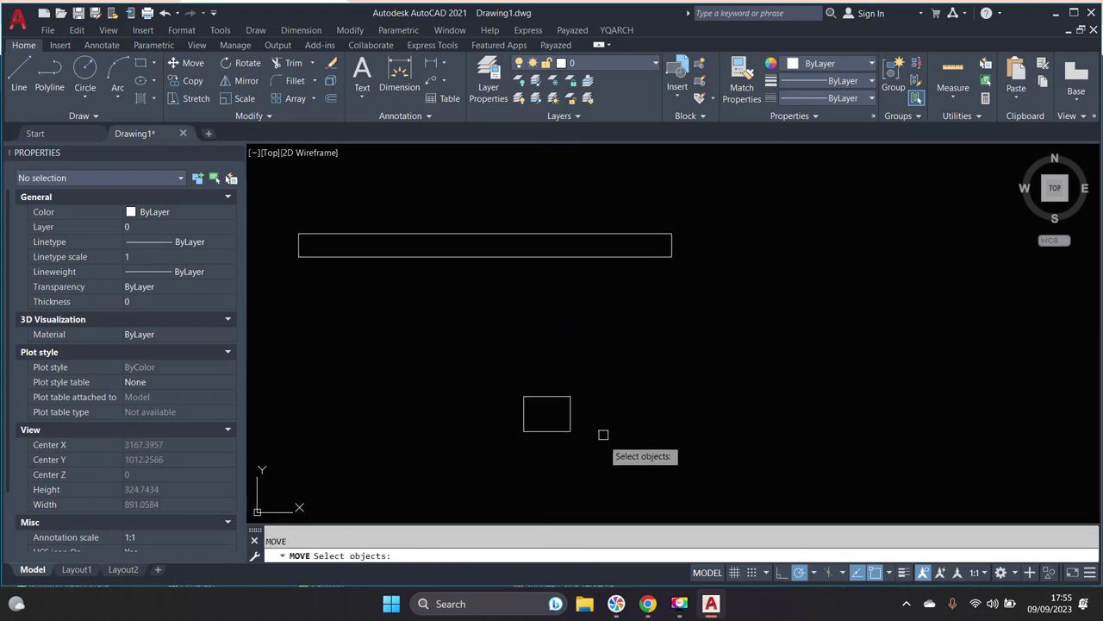
{"action": "left_click", "coordinate": [570, 413]}
{"action": "key", "text": "Return"}
{"action": "left_click", "coordinate": [570, 397]}
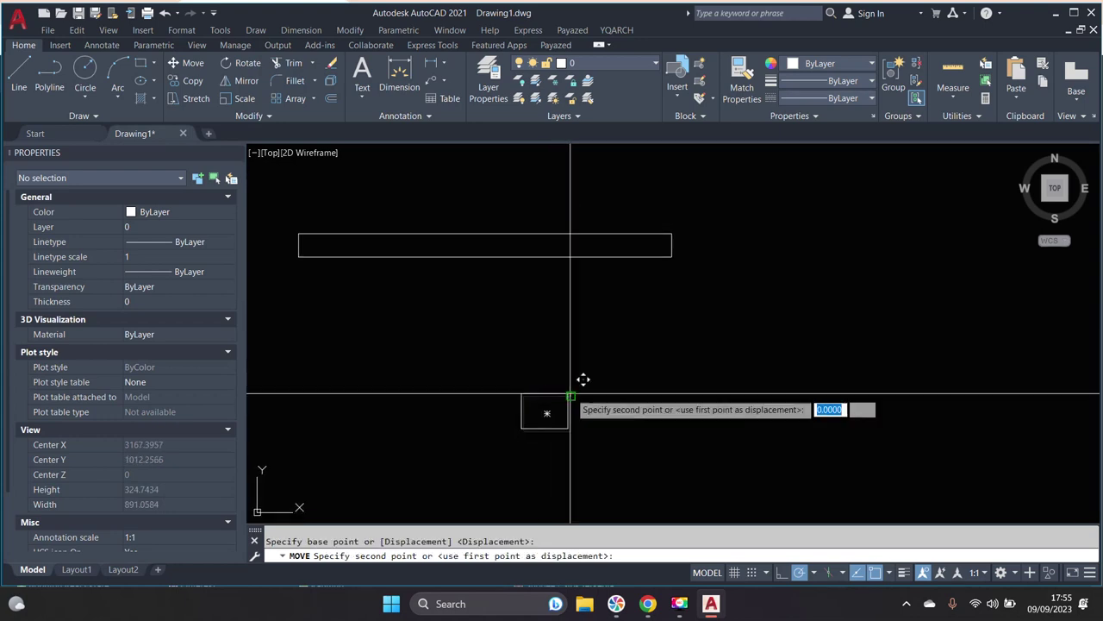
{"action": "left_click", "coordinate": [671, 256]}
- Recentre the view and start another rectangle
{"action": "middle_click_drag", "start_coordinate": [514, 300], "coordinate": [564, 340]}
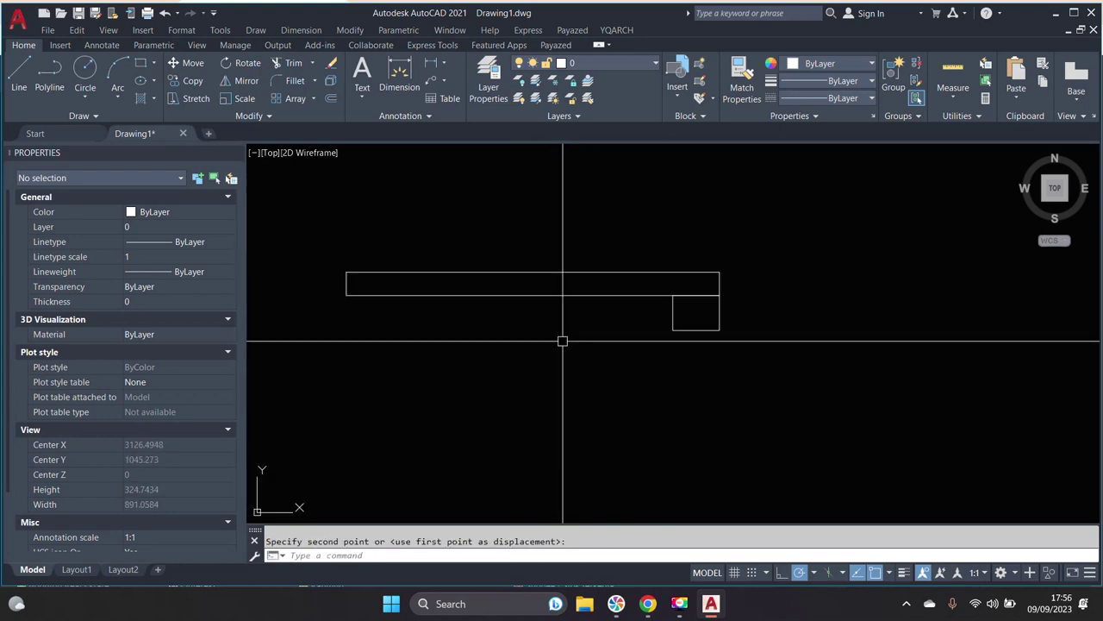
{"action": "middle_click_drag", "start_coordinate": [541, 358], "coordinate": [561, 365]}
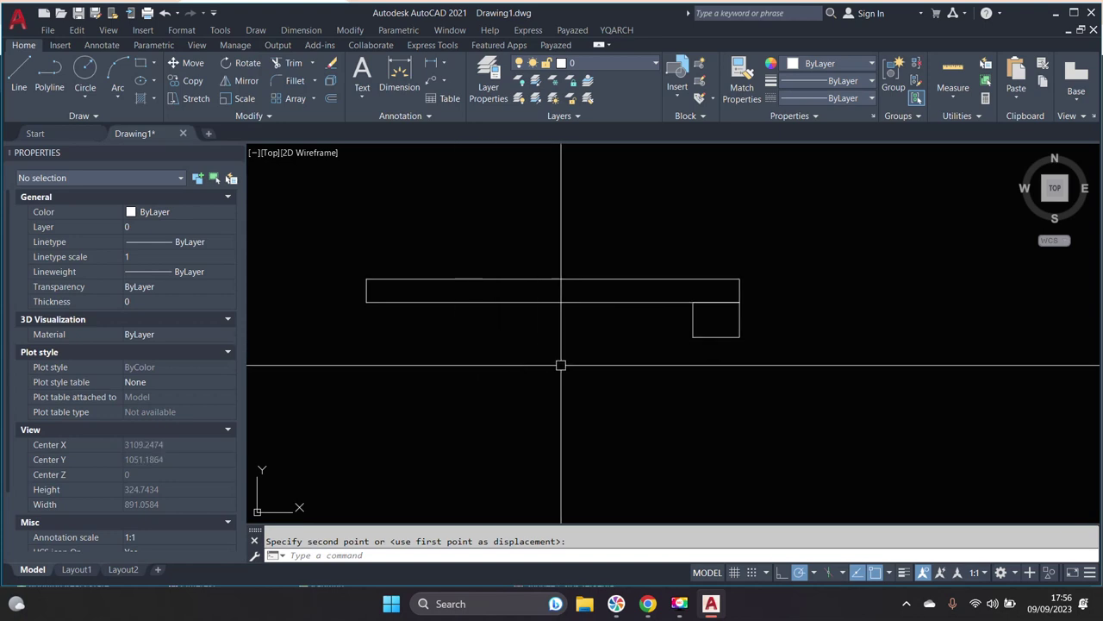
{"action": "middle_click_drag", "start_coordinate": [509, 406], "coordinate": [514, 382]}
{"action": "type", "text": "rec"}
{"action": "key", "text": "Return"}
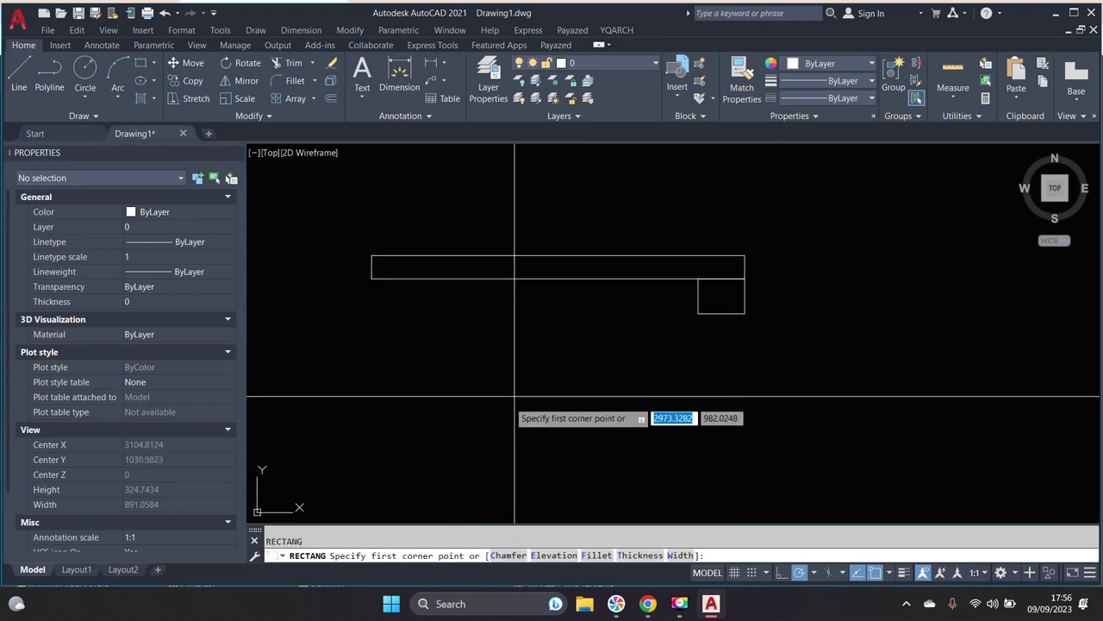
- Draw a 40 by 320 rectangle below the existing shapes
{"action": "left_click", "coordinate": [466, 431]}
{"action": "middle_click", "coordinate": [590, 372]}
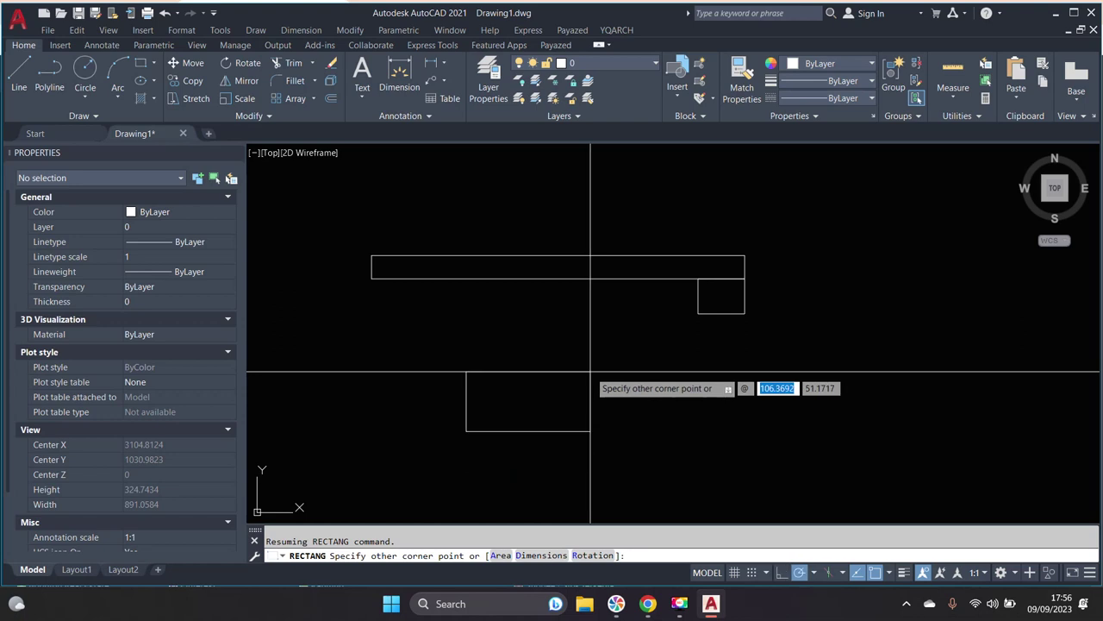
{"action": "key", "text": "Tab"}
{"action": "type", "text": "3"}
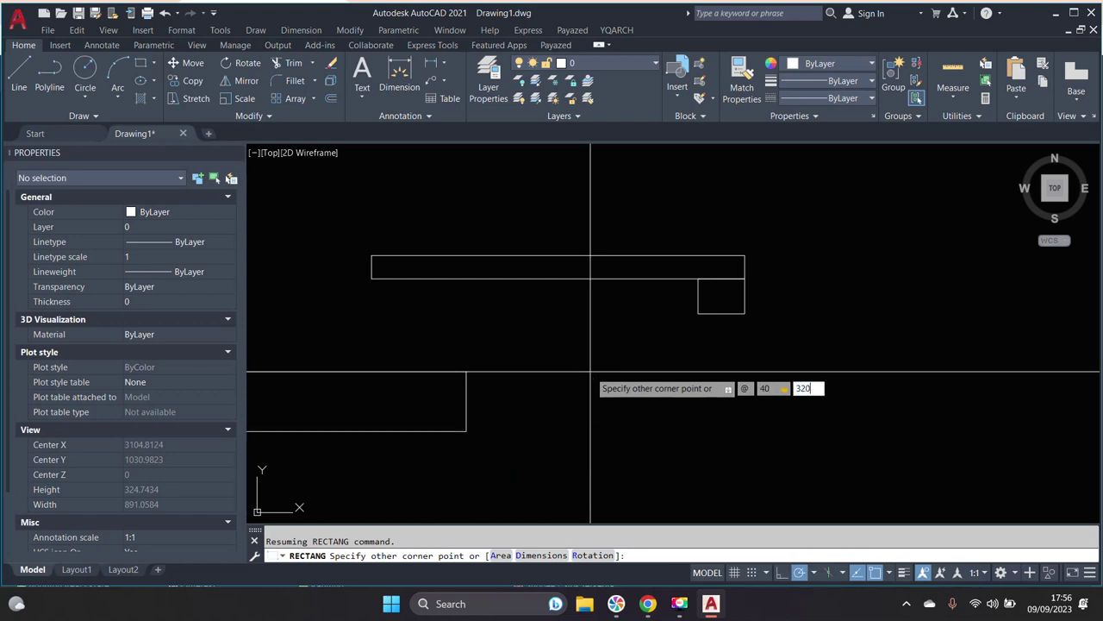
{"action": "key", "text": "Return"}
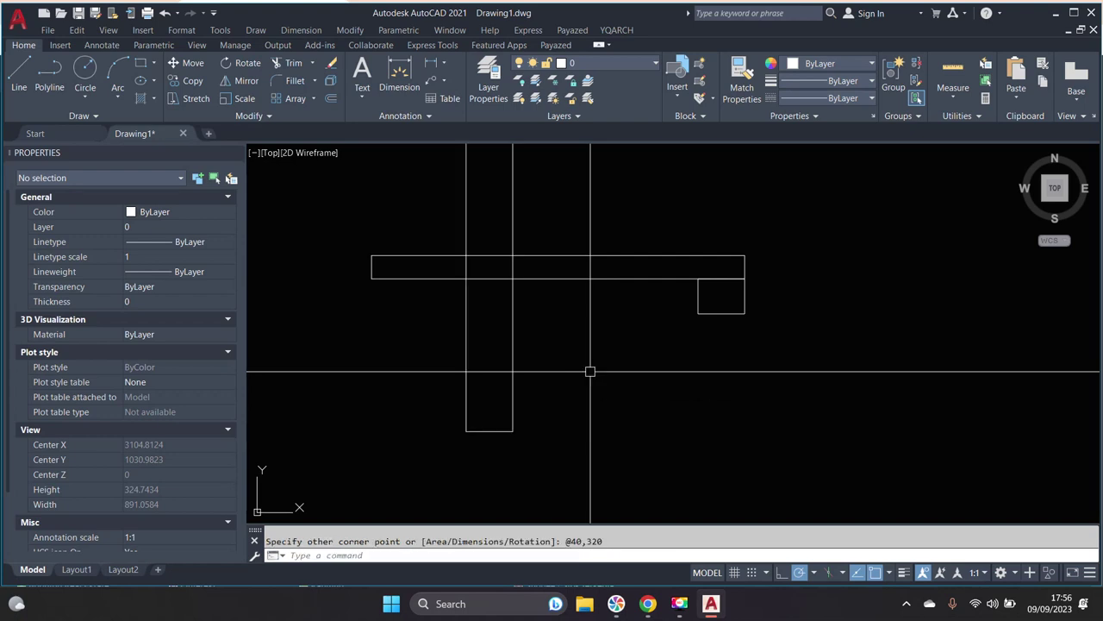
- Rotate the 40 × 320 rectangle 90° so it lies horizontal
{"action": "middle_click_drag", "start_coordinate": [566, 382], "coordinate": [569, 398]}
{"action": "type", "text": "o"}
{"action": "key", "text": "Return"}
{"action": "left_click", "coordinate": [475, 367]}
{"action": "key", "text": "Return"}
{"action": "left_click", "coordinate": [508, 382]}
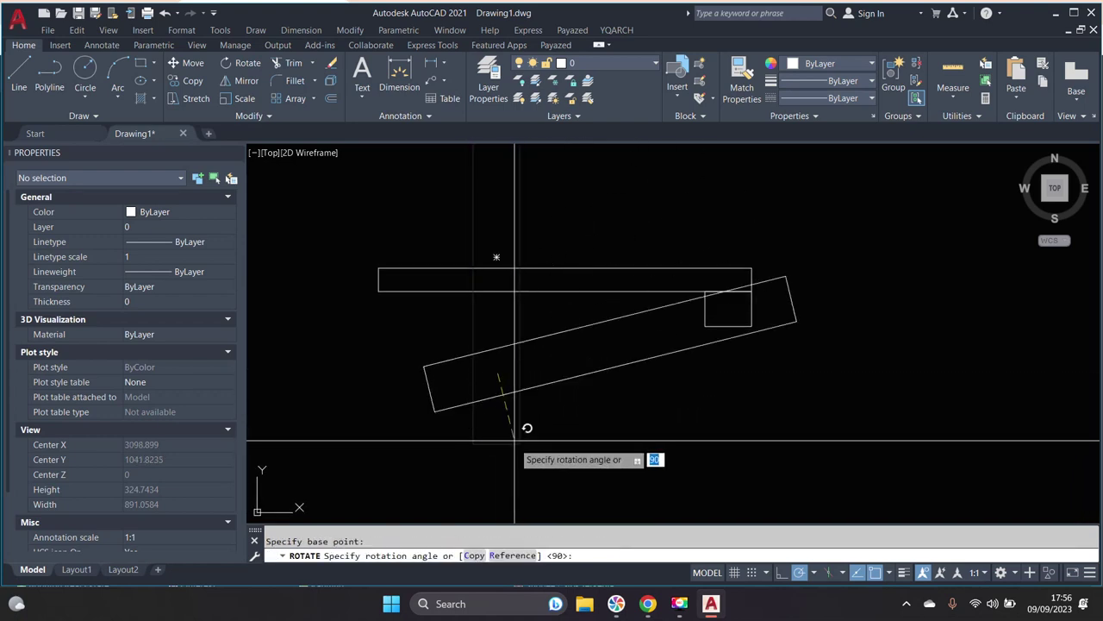
{"action": "key", "text": "Return"}
- Move it by its top-right corner to the small rectangle's lower-right corner
{"action": "middle_click_drag", "start_coordinate": [744, 384], "coordinate": [704, 400]}
{"action": "left_click", "coordinate": [739, 411]}
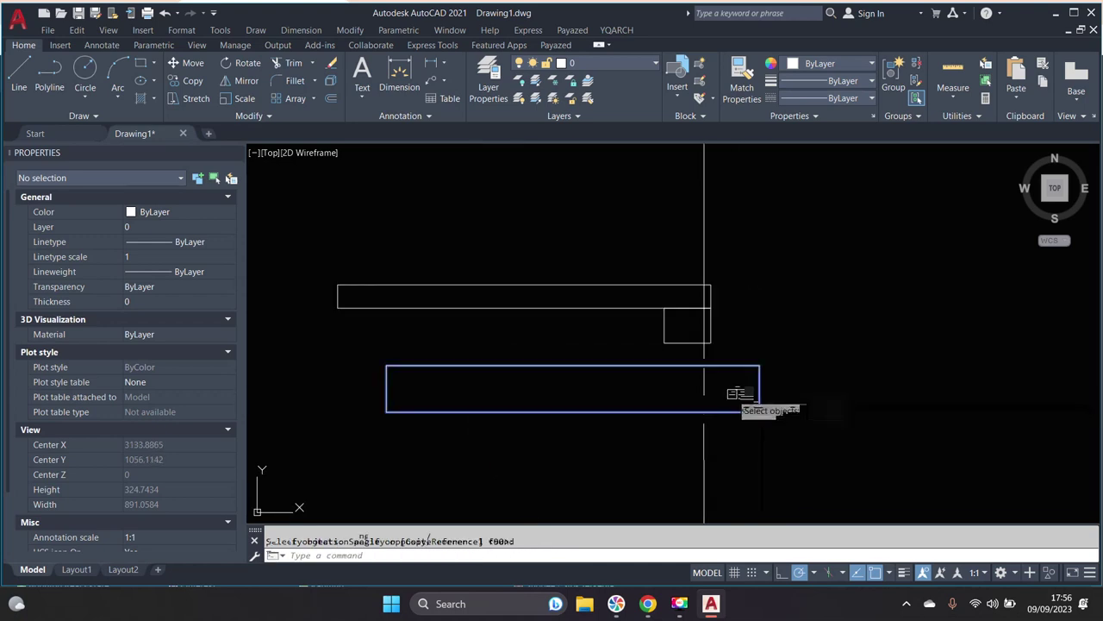
{"action": "type", "text": "m"}
{"action": "key", "text": "Return"}
{"action": "left_click", "coordinate": [759, 366]}
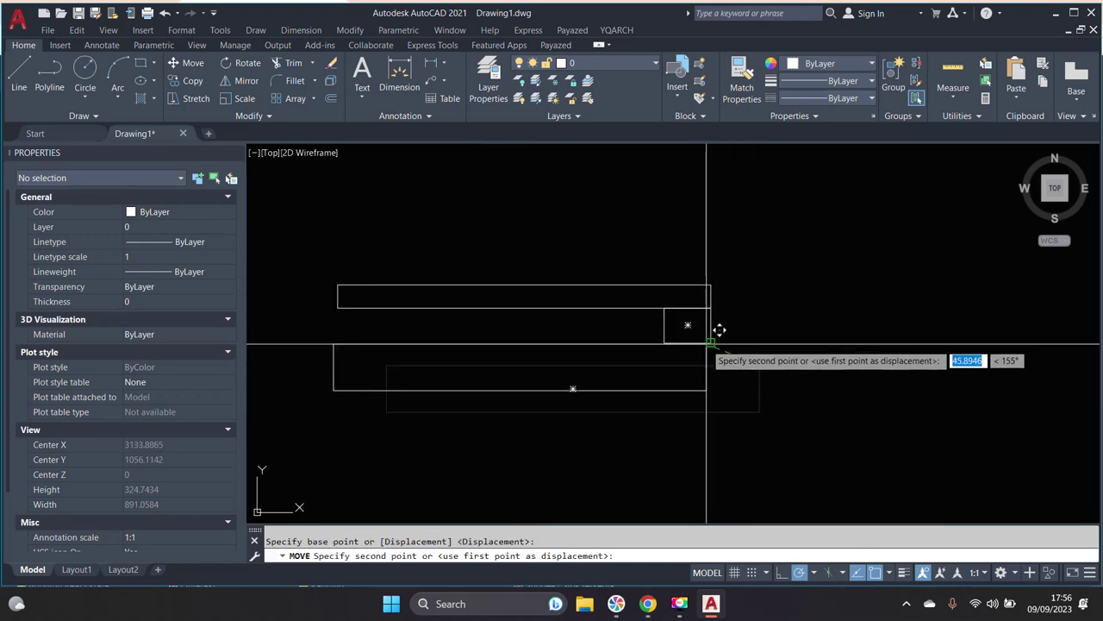
{"action": "left_click", "coordinate": [709, 343]}
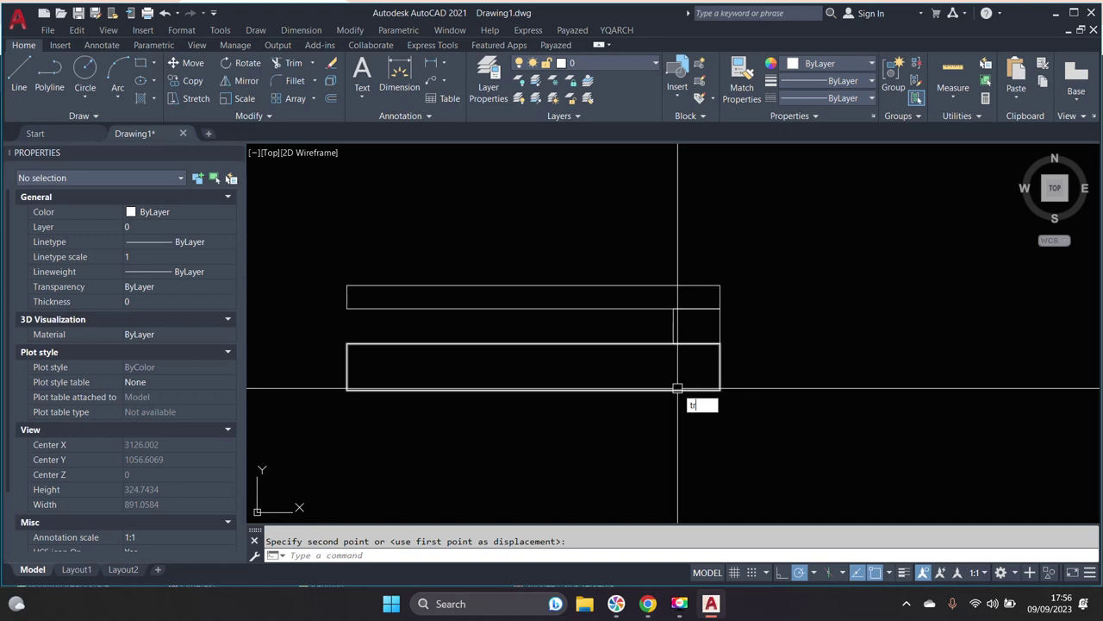
- Fence-trim the lower rectangle's short ends, leaving two horizontal lines
{"action": "key", "text": "Return"}
{"action": "left_click_drag", "start_coordinate": [720, 369], "coordinate": [350, 364]}
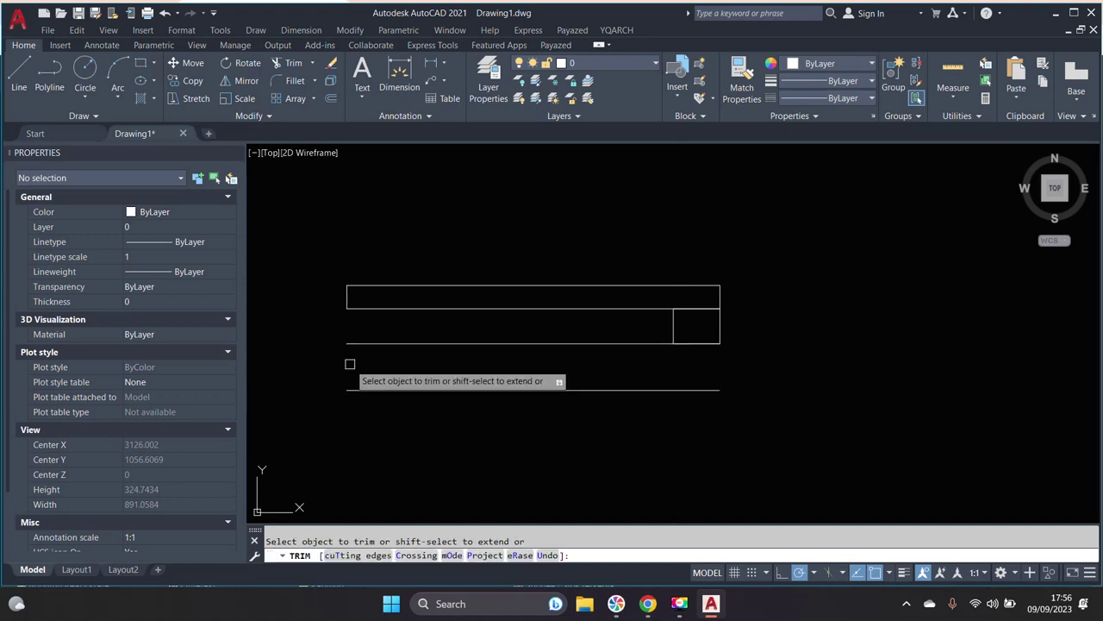
{"action": "middle_click_drag", "start_coordinate": [525, 320], "coordinate": [539, 325]}
{"action": "key", "text": "Return"}
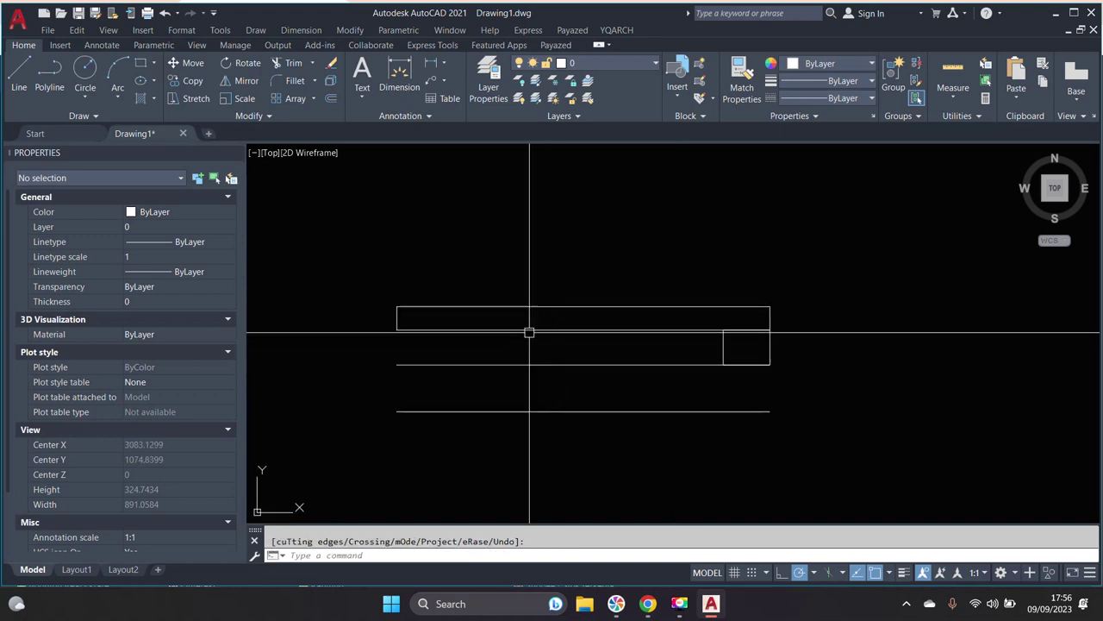
{"action": "scroll", "coordinate": [709, 360], "scroll_direction": "up", "scroll_amount": 3}
{"action": "scroll", "coordinate": [709, 359], "scroll_direction": "up", "scroll_amount": 3}
- Start a DIST measurement from the lines' end, then cancel it and pan the view
{"action": "type", "text": "di"}
{"action": "key", "text": "Return"}
{"action": "left_click", "coordinate": [747, 356]}
{"action": "scroll", "coordinate": [756, 355], "scroll_direction": "down", "scroll_amount": 3}
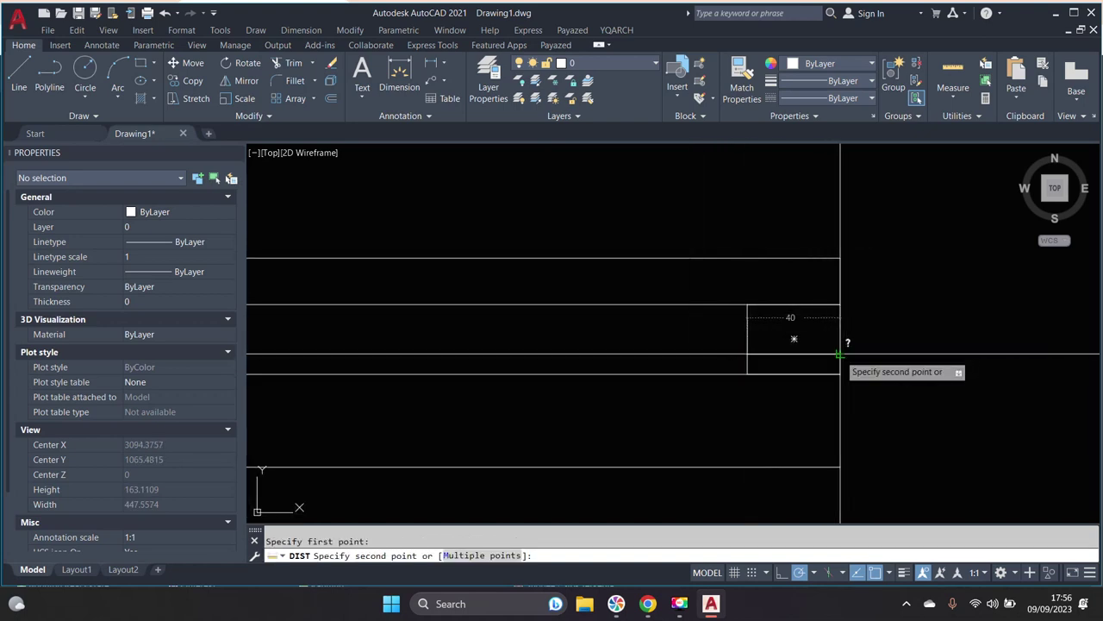
{"action": "scroll", "coordinate": [641, 352], "scroll_direction": "up", "scroll_amount": 2}
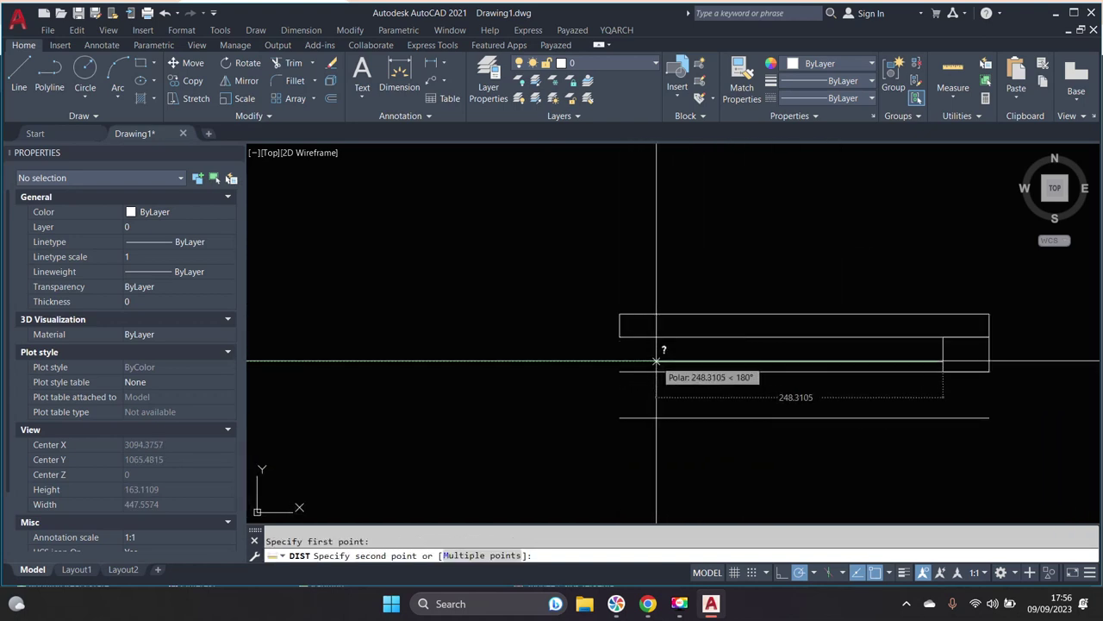
{"action": "key", "text": "Escape"}
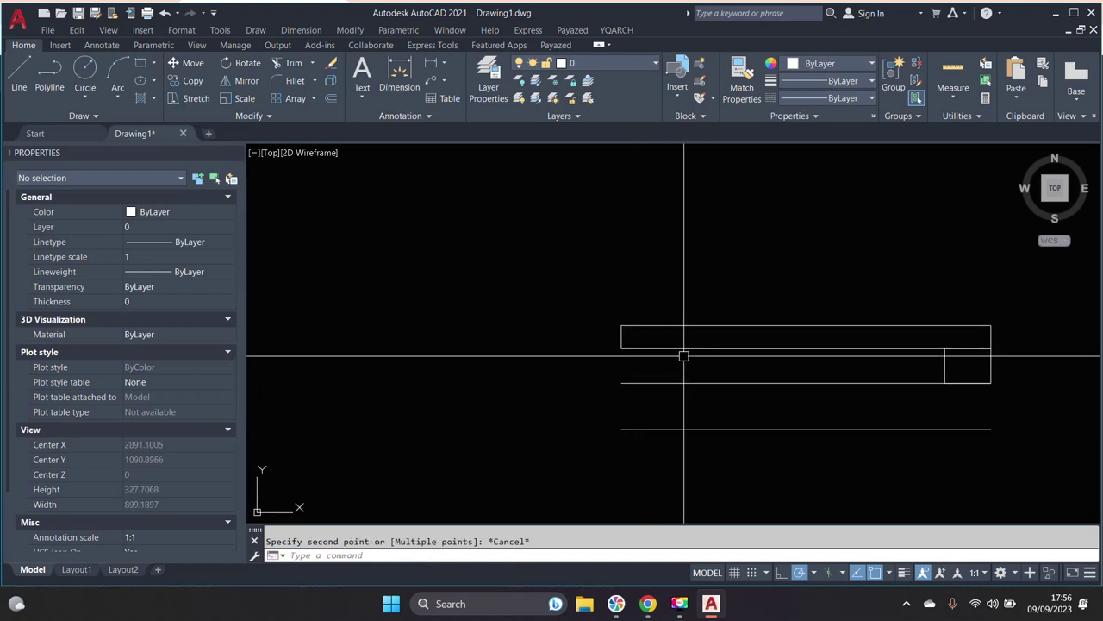
{"action": "scroll", "coordinate": [662, 357], "scroll_direction": "up", "scroll_amount": 3}
{"action": "mouse_move", "coordinate": [662, 357]}
{"action": "middle_mouse_down"}
{"action": "mouse_move", "coordinate": [665, 365]}
{"action": "mouse_move", "coordinate": [595, 386]}
{"action": "middle_mouse_up"}
{"action": "scroll", "coordinate": [715, 387], "scroll_direction": "down", "scroll_amount": 3}
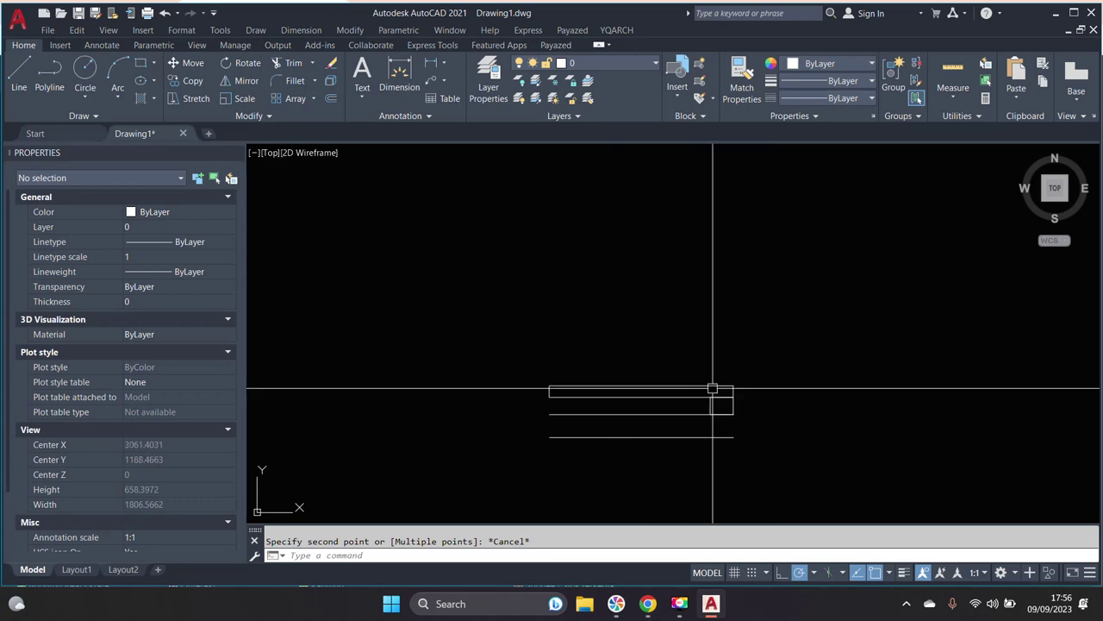
- Abandon a polyline, then move the short line from the snapped corner leftward
{"action": "scroll", "coordinate": [731, 378], "scroll_direction": "up", "scroll_amount": 2}
{"action": "type", "text": "pl"}
{"action": "key", "text": "Return"}
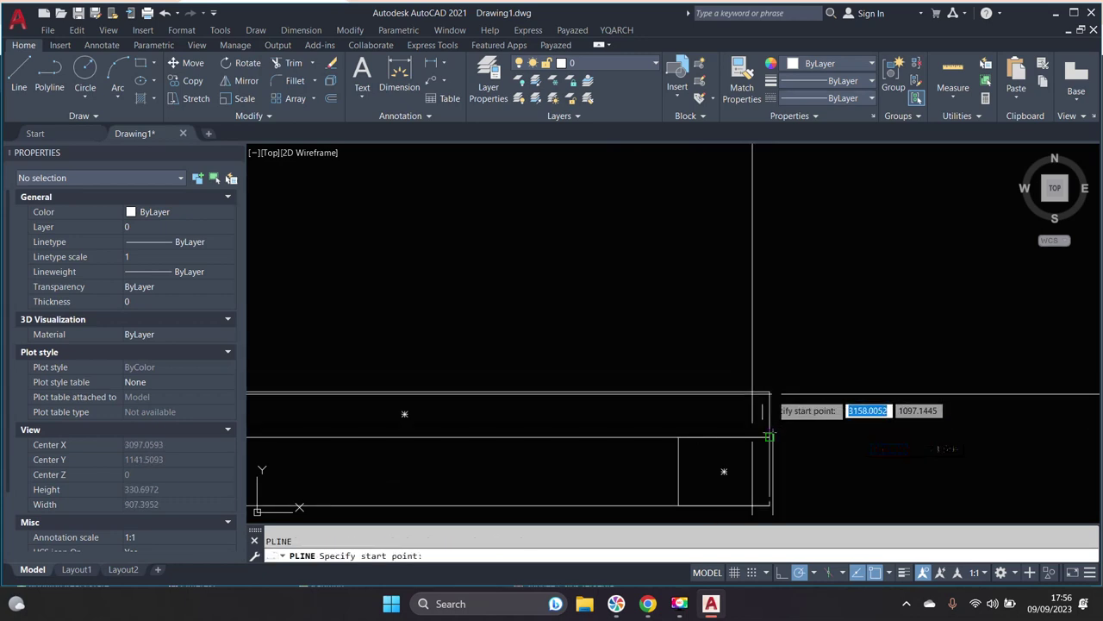
{"action": "left_click", "coordinate": [769, 437]}
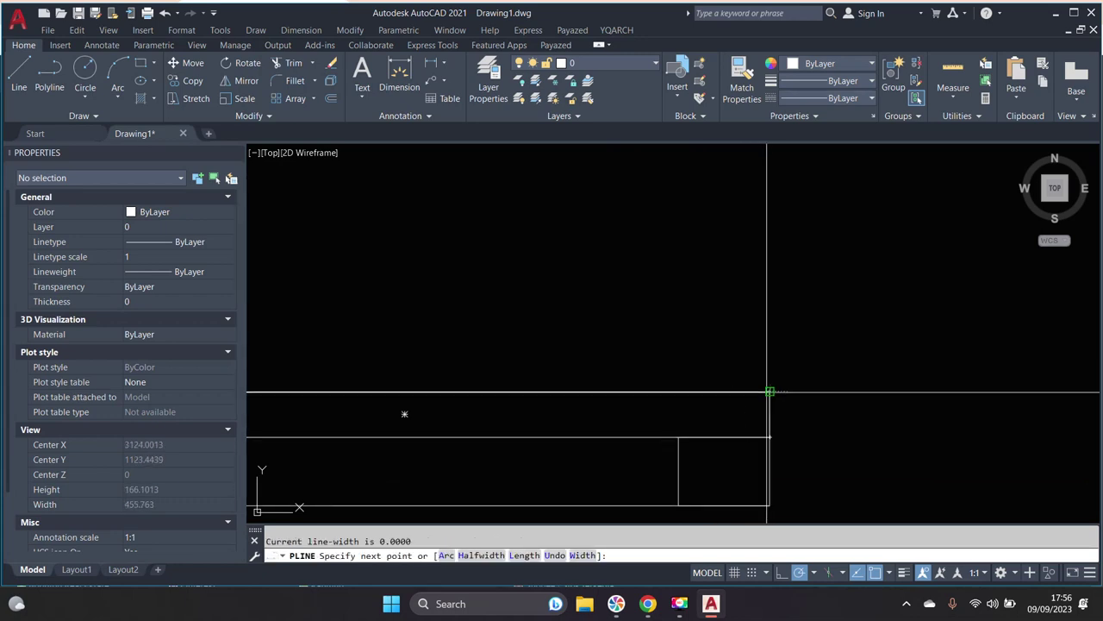
{"action": "key", "text": "Escape"}
{"action": "type", "text": "m"}
{"action": "key", "text": "Return"}
{"action": "left_click_drag", "start_coordinate": [780, 399], "coordinate": [759, 427]}
{"action": "key", "text": "Return"}
{"action": "left_click", "coordinate": [769, 437]}
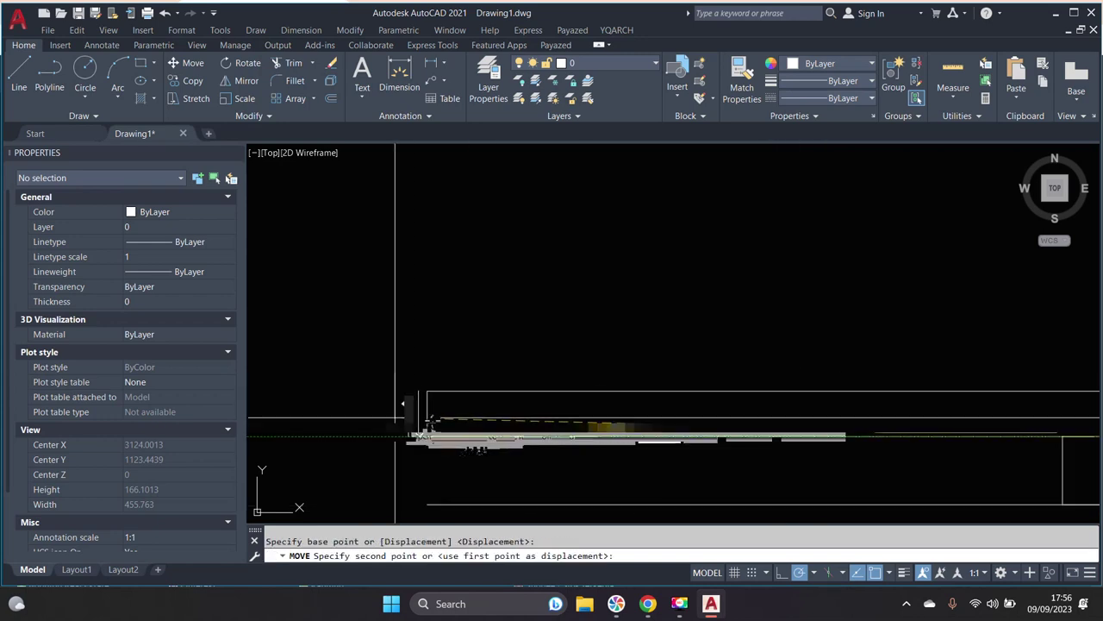
{"action": "left_click", "coordinate": [527, 433]}
- Move the top long rectangle slightly higher
{"action": "scroll", "coordinate": [526, 434], "scroll_direction": "down", "scroll_amount": 3}
{"action": "type", "text": "m"}
{"action": "key", "text": "Return"}
{"action": "left_click", "coordinate": [571, 404]}
{"action": "key", "text": "Return"}
{"action": "left_click", "coordinate": [572, 369]}
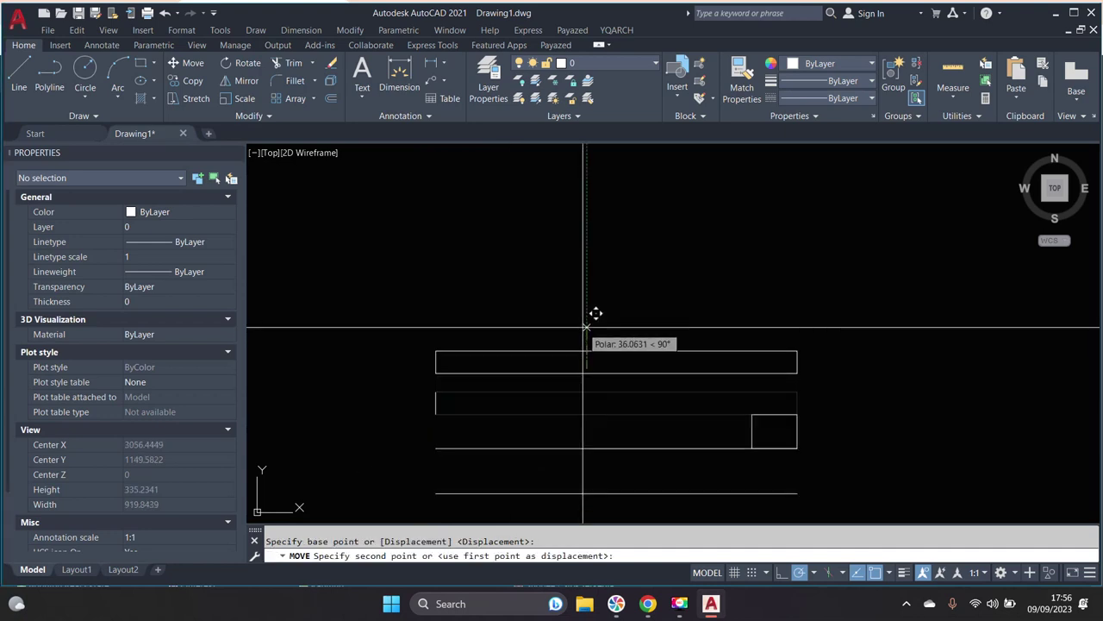
{"action": "left_click", "coordinate": [593, 366]}
- Align the 20 × 320 bar onto the sloping rafter line with two point pairs, no scaling
{"action": "type", "text": "al"}
{"action": "key", "text": "Return"}
{"action": "left_click_drag", "start_coordinate": [595, 381], "coordinate": [551, 353]}
{"action": "key", "text": "Return"}
{"action": "scroll", "coordinate": [745, 394], "scroll_direction": "up", "scroll_amount": 3}
{"action": "left_click", "coordinate": [849, 345]}
{"action": "left_click", "coordinate": [862, 422]}
{"action": "middle_click_drag", "start_coordinate": [469, 413], "coordinate": [861, 422]}
{"action": "left_click", "coordinate": [610, 362]}
{"action": "left_click", "coordinate": [610, 398]}
{"action": "key", "text": "Return"}
{"action": "scroll", "coordinate": [646, 411], "scroll_direction": "down", "scroll_amount": 3}
{"action": "scroll", "coordinate": [573, 396], "scroll_direction": "up", "scroll_amount": 3}
{"action": "scroll", "coordinate": [603, 397], "scroll_direction": "up", "scroll_amount": 3}
- Offset the vertical line 40 units to the left
{"action": "type", "text": "40"}
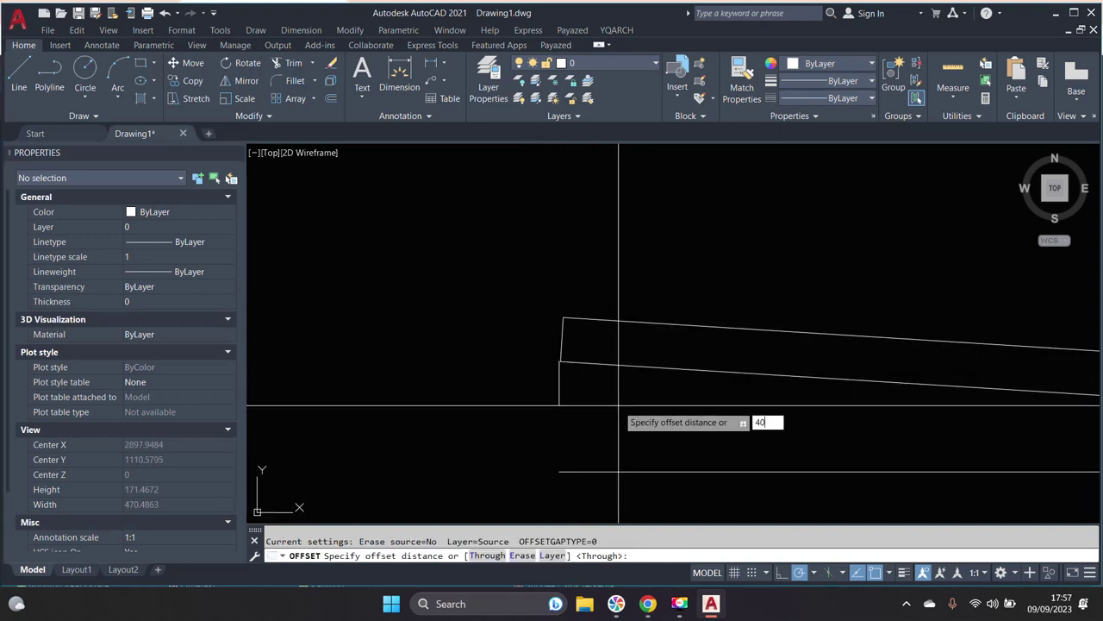
{"action": "key", "text": "Return"}
{"action": "left_click", "coordinate": [561, 390]}
{"action": "left_click", "coordinate": [500, 399]}
{"action": "key", "text": "Escape"}
- Stretch the rafter's left end toward the new offset line with a crossing window
{"action": "type", "text": "s"}
{"action": "key", "text": "Return"}
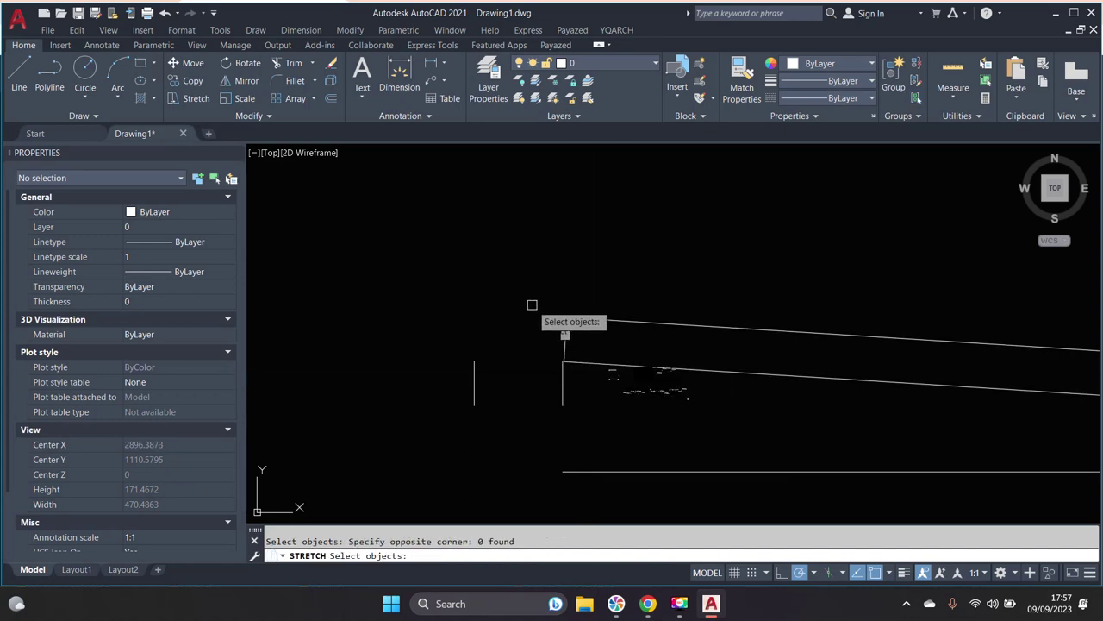
{"action": "key", "text": "Escape"}
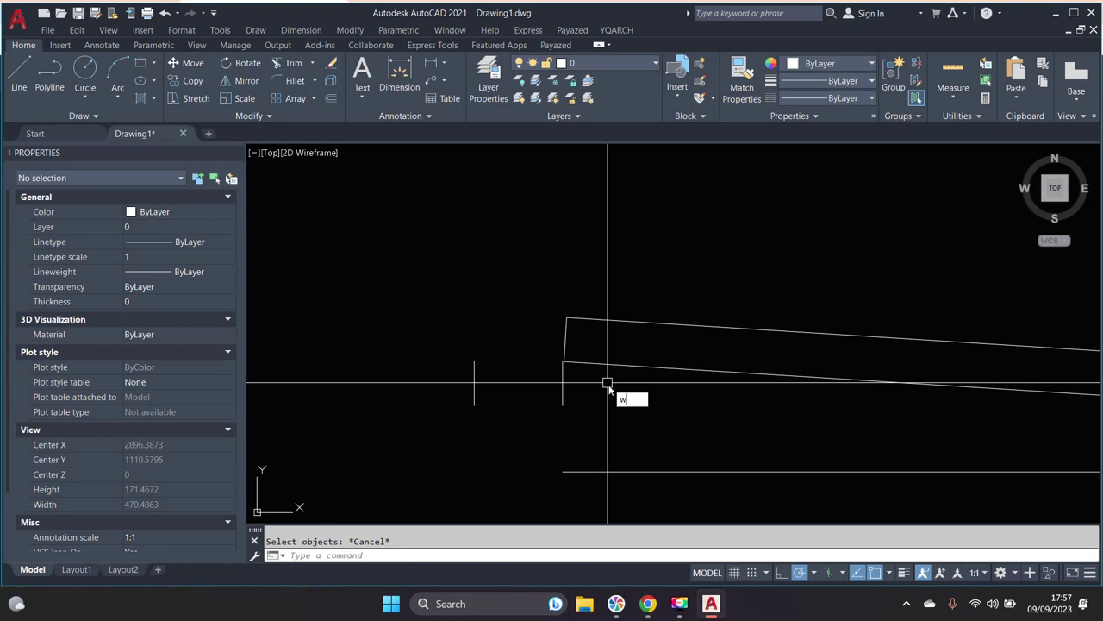
{"action": "key", "text": "Escape"}
{"action": "key", "text": "Return"}
{"action": "left_click", "coordinate": [615, 382]}
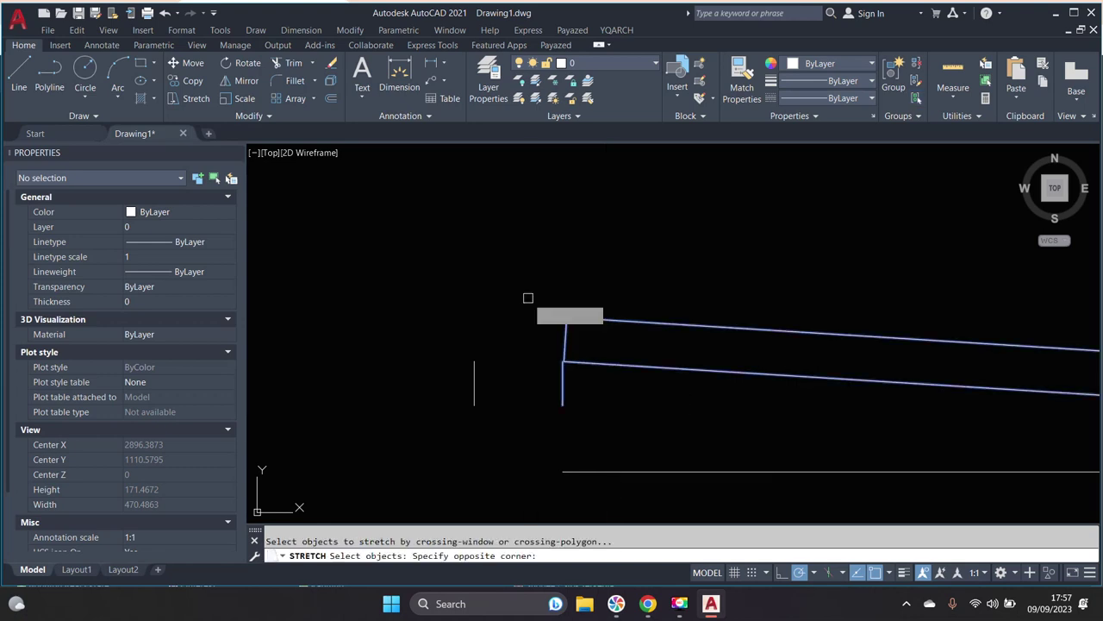
{"action": "left_click", "coordinate": [592, 345]}
{"action": "scroll", "coordinate": [573, 382], "scroll_direction": "up", "scroll_amount": 3}
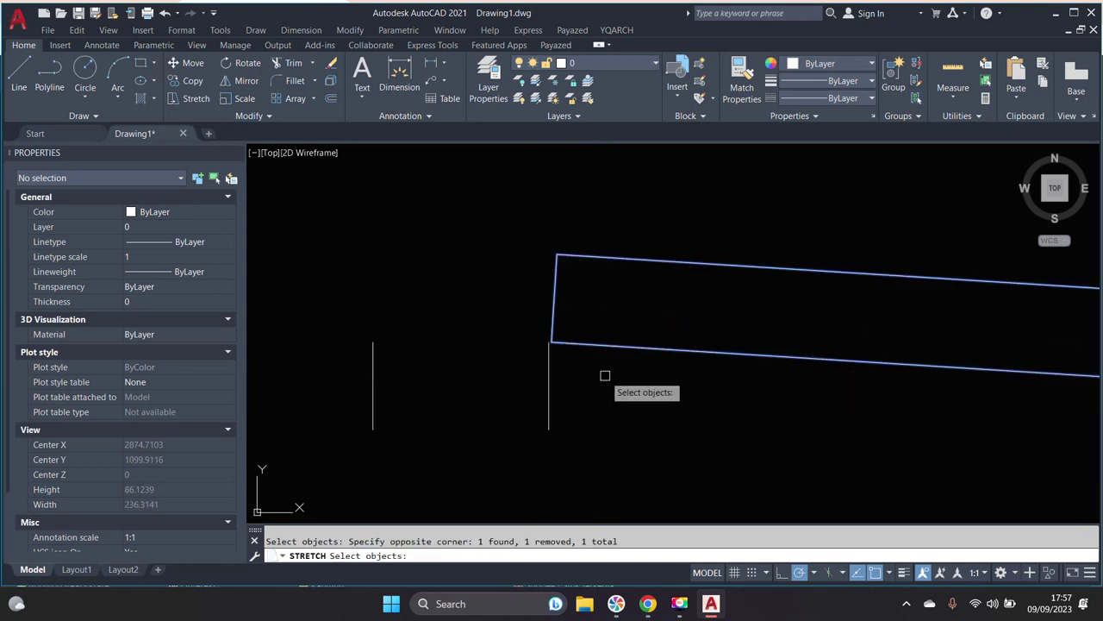
{"action": "key", "text": "Return"}
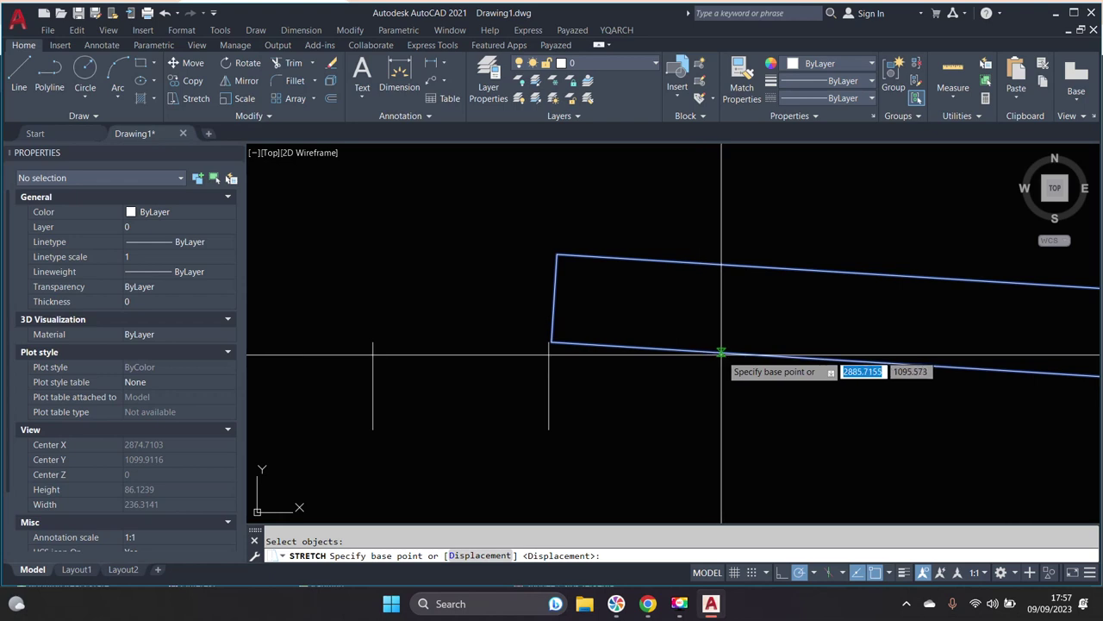
{"action": "left_click", "coordinate": [721, 354]}
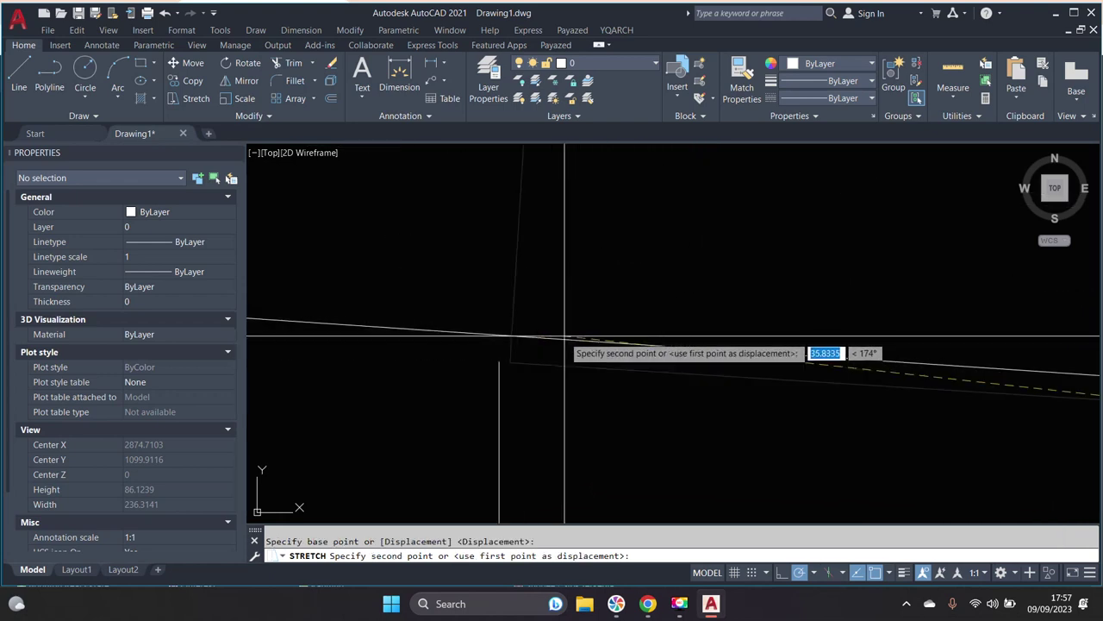
{"action": "left_click", "coordinate": [509, 363]}
{"action": "middle_click_drag", "start_coordinate": [490, 362], "coordinate": [524, 365]}
- Stretch the rafter's left end again from the edge intersection to meet the line
{"action": "key", "text": "Return"}
{"action": "left_click", "coordinate": [566, 382]}
{"action": "scroll", "coordinate": [492, 303], "scroll_direction": "up", "scroll_amount": 3}
{"action": "left_click", "coordinate": [492, 303]}
{"action": "scroll", "coordinate": [638, 374], "scroll_direction": "up", "scroll_amount": 2}
{"action": "key", "text": "Return"}
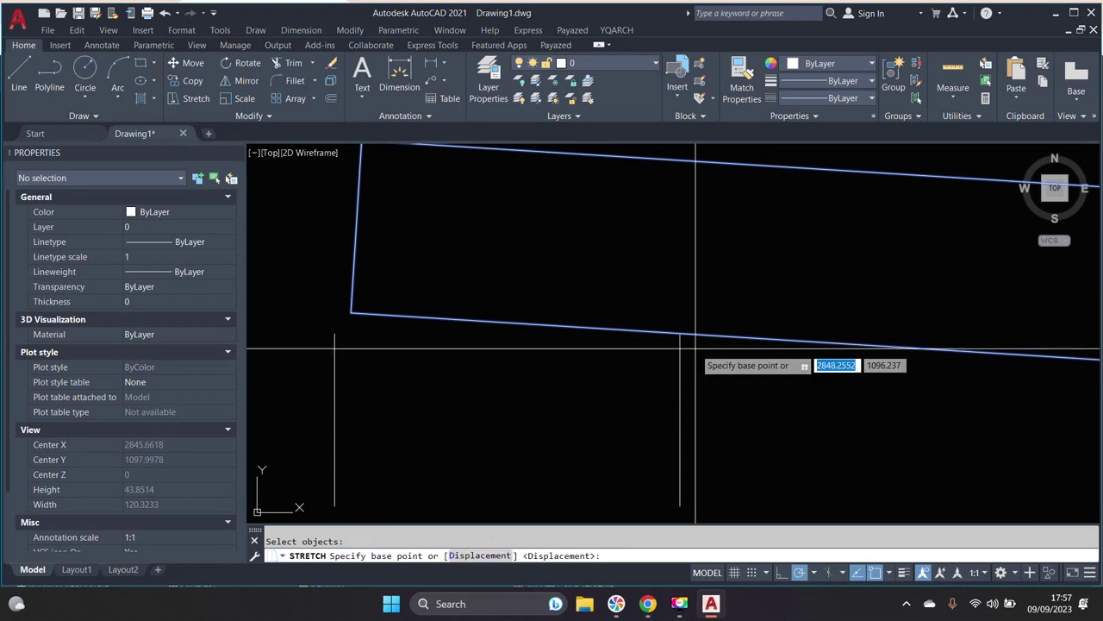
{"action": "left_click", "coordinate": [681, 334]}
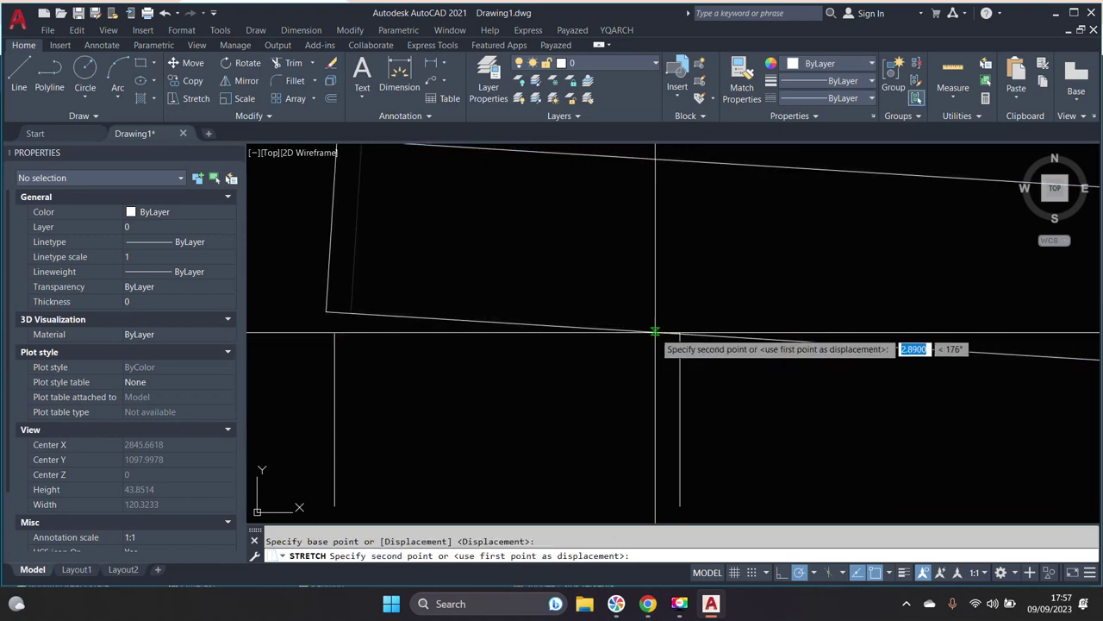
{"action": "left_click", "coordinate": [644, 333]}
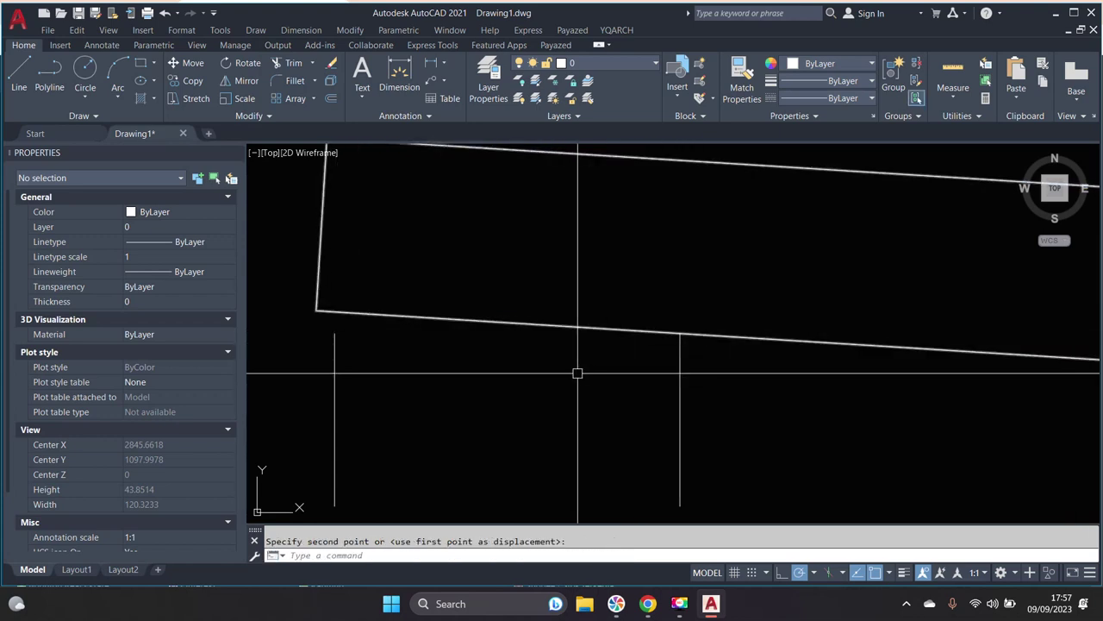
{"action": "scroll", "coordinate": [583, 353], "scroll_direction": "down", "scroll_amount": 3}
{"action": "scroll", "coordinate": [565, 360], "scroll_direction": "down", "scroll_amount": 6}
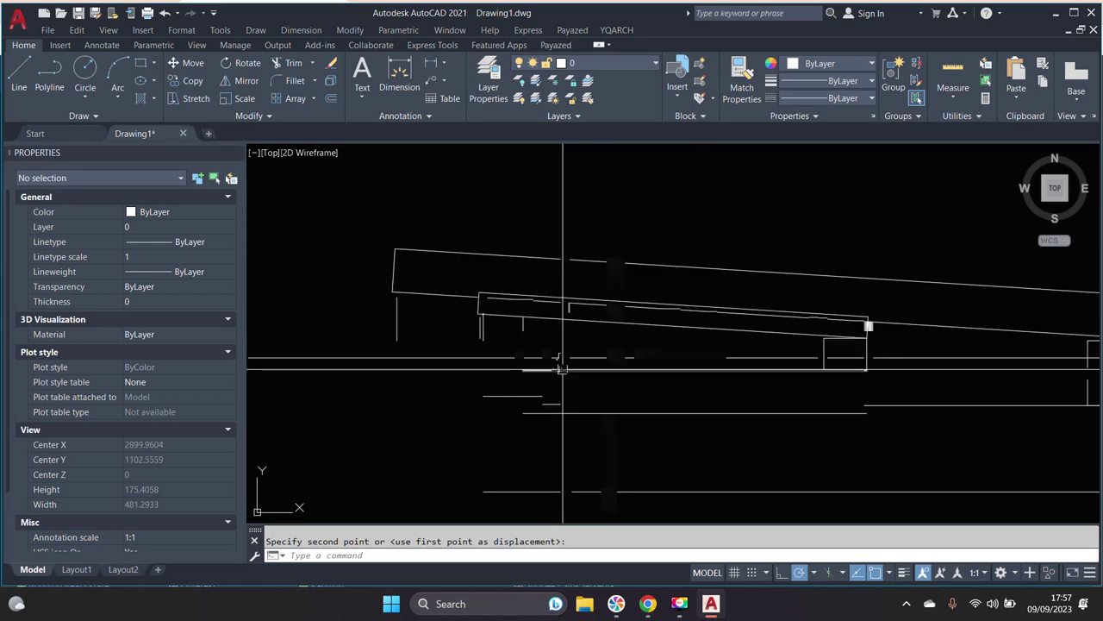
{"action": "middle_click_drag", "start_coordinate": [521, 339], "coordinate": [531, 328]}
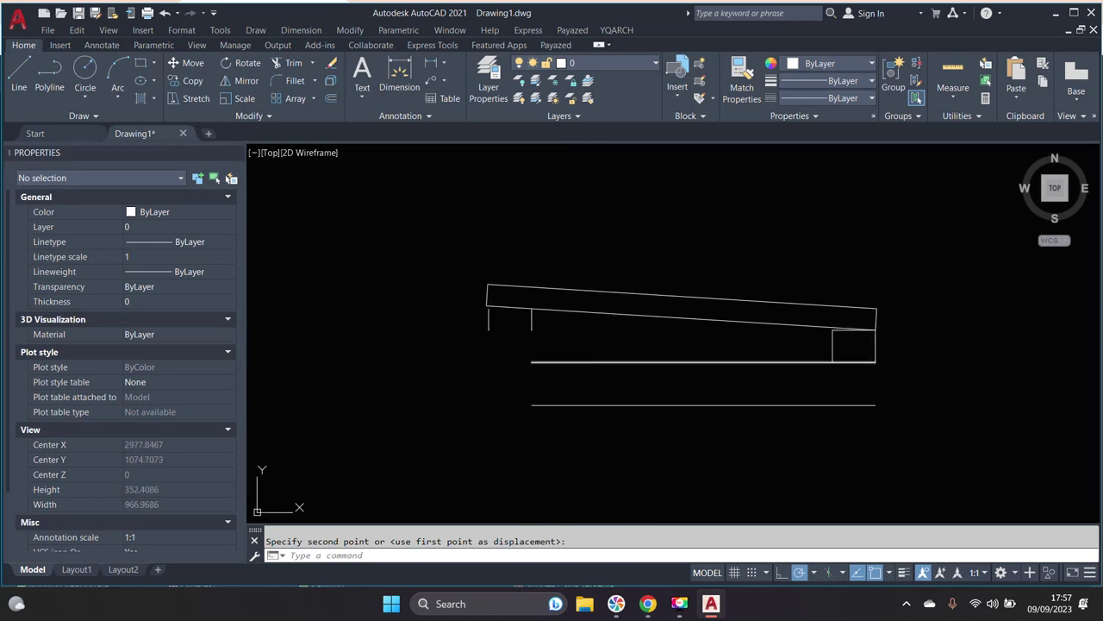
{"action": "left_click", "coordinate": [556, 339]}
- Erase the two short vertical lines and draw a 20 × 200 post rectangle
{"action": "left_click", "coordinate": [473, 322]}
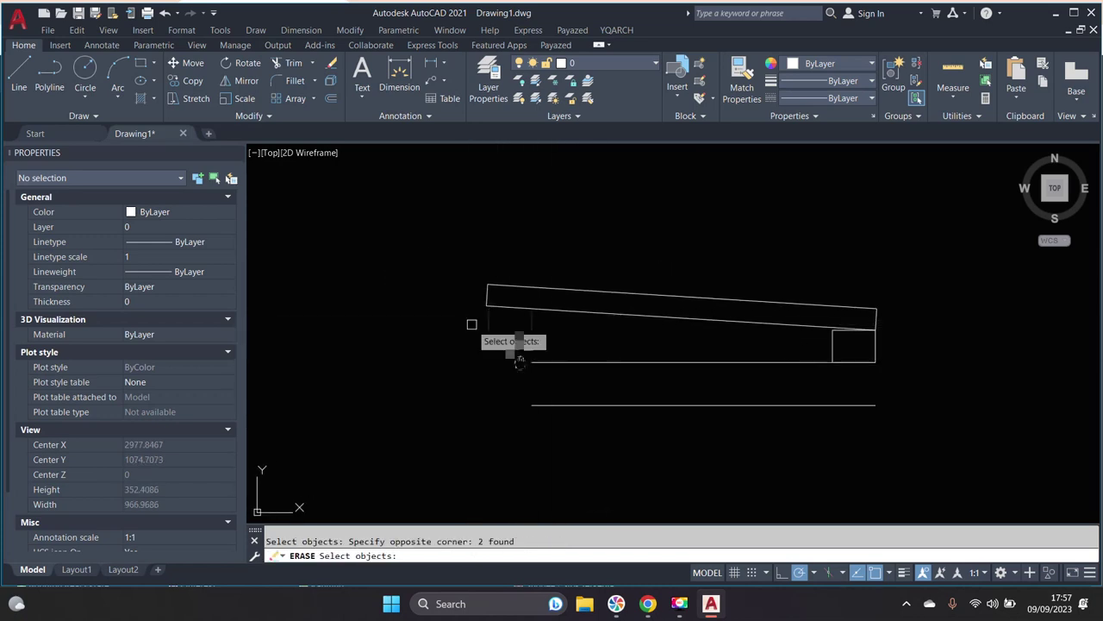
{"action": "key", "text": "Return"}
{"action": "type", "text": "rec"}
{"action": "key", "text": "Return"}
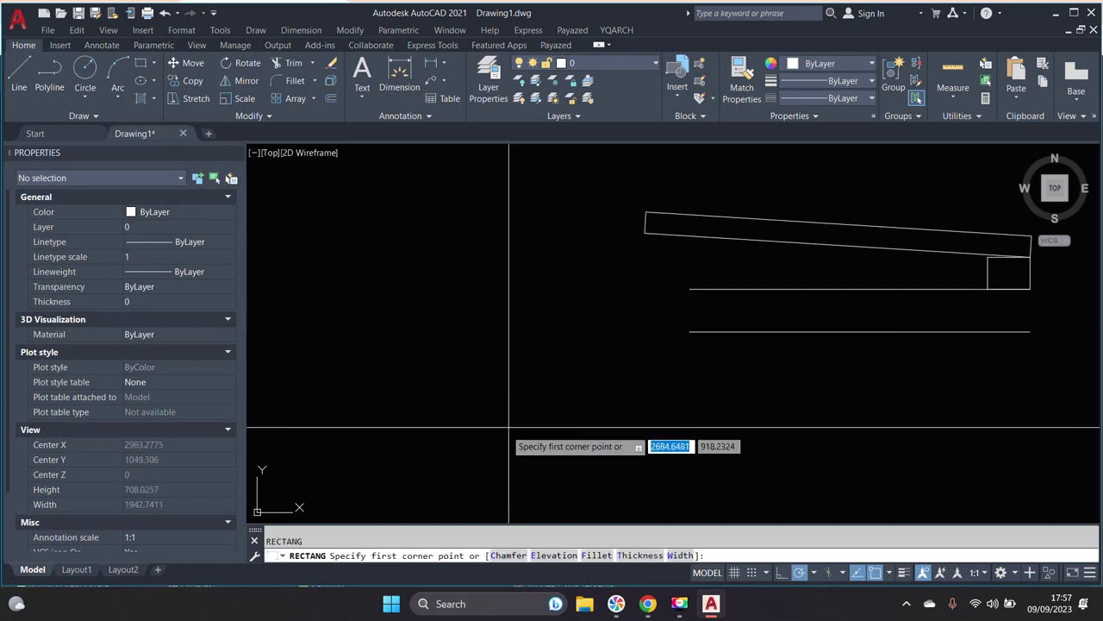
{"action": "left_click", "coordinate": [499, 434]}
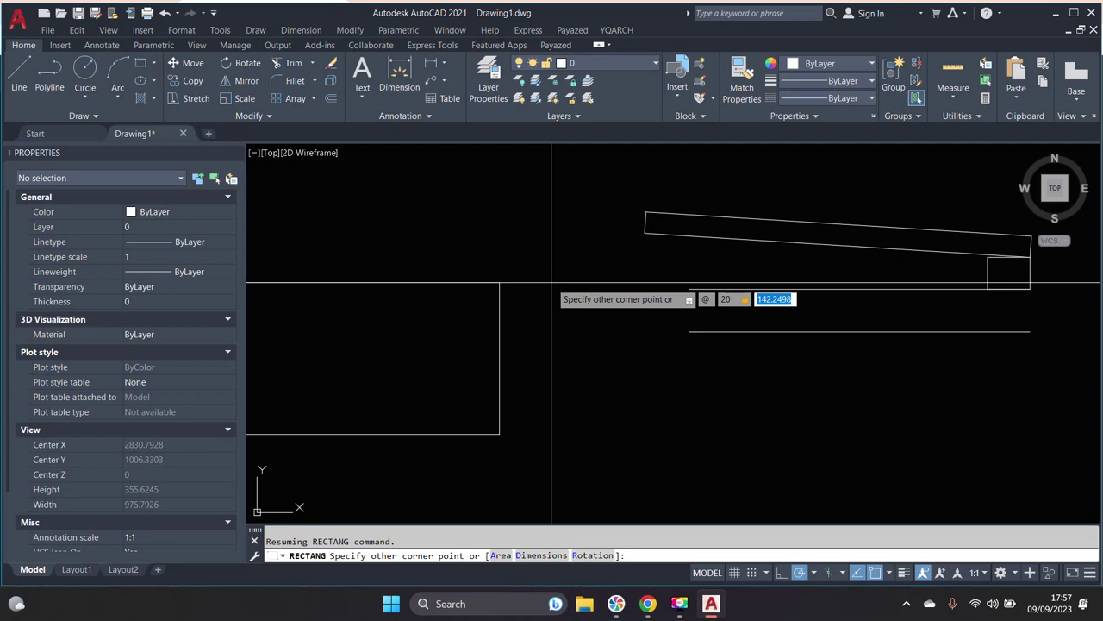
{"action": "key", "text": "Return"}
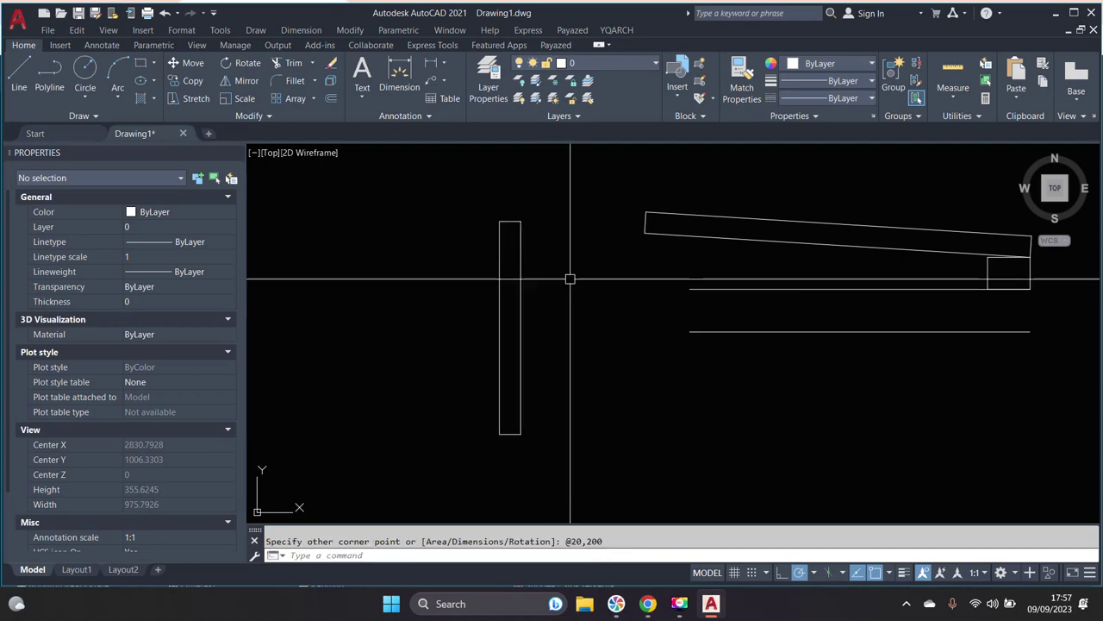
- Dismiss the NETLOAD assembly dialog and select the new post rectangle for moving
{"action": "type", "text": "netload"}
{"action": "key", "text": "Return"}
{"action": "left_click", "coordinate": [785, 124]}
{"action": "type", "text": "m"}
{"action": "key", "text": "Return"}
{"action": "left_click_drag", "start_coordinate": [482, 448], "coordinate": [541, 253]}
- Move the post rectangle under the rafter's left end
{"action": "key", "text": "Return"}
{"action": "left_click", "coordinate": [509, 328]}
{"action": "scroll", "coordinate": [688, 331], "scroll_direction": "up", "scroll_amount": 1}
{"action": "scroll", "coordinate": [712, 271], "scroll_direction": "up", "scroll_amount": 1}
{"action": "scroll", "coordinate": [681, 263], "scroll_direction": "up", "scroll_amount": 1}
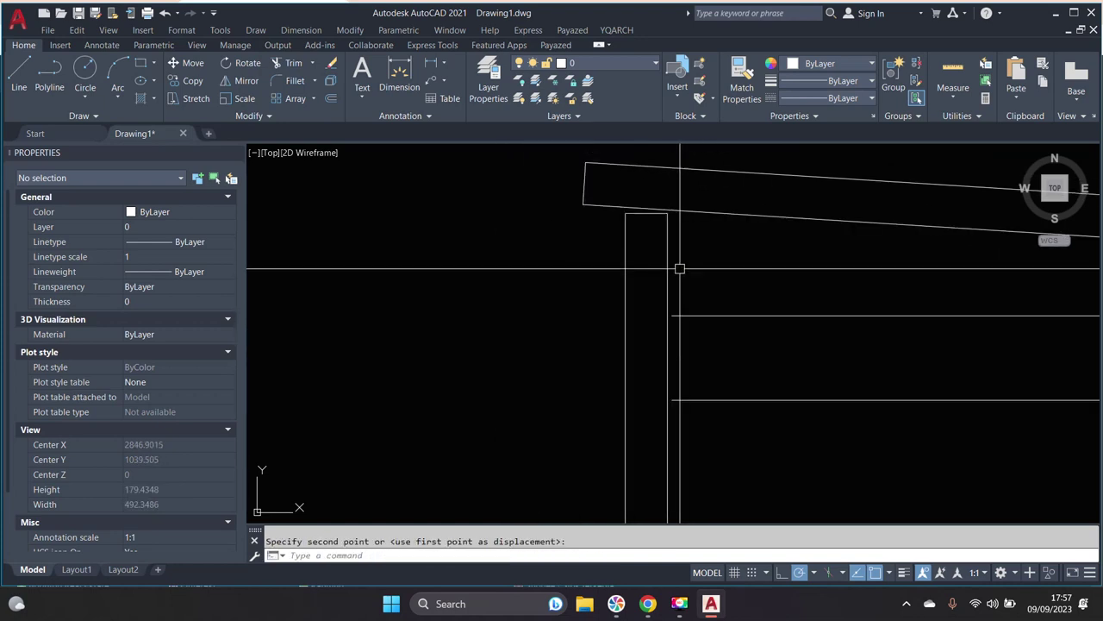
{"action": "left_click", "coordinate": [680, 333]}
- Reselect the post for a second move and pick a new base point
{"action": "key", "text": "space"}
{"action": "left_click_drag", "start_coordinate": [682, 338], "coordinate": [683, 403]}
{"action": "key", "text": "Return"}
{"action": "scroll", "coordinate": [604, 349], "scroll_direction": "up", "scroll_amount": 1}
{"action": "left_click", "coordinate": [586, 320]}
{"action": "scroll", "coordinate": [635, 288], "scroll_direction": "up", "scroll_amount": 2}
{"action": "scroll", "coordinate": [622, 302], "scroll_direction": "up", "scroll_amount": 2}
{"action": "scroll", "coordinate": [623, 302], "scroll_direction": "down", "scroll_amount": 1}
{"action": "scroll", "coordinate": [672, 284], "scroll_direction": "down", "scroll_amount": 1}
{"action": "scroll", "coordinate": [727, 276], "scroll_direction": "down", "scroll_amount": 1}
{"action": "scroll", "coordinate": [646, 237], "scroll_direction": "up", "scroll_amount": 3}
{"action": "scroll", "coordinate": [662, 245], "scroll_direction": "down", "scroll_amount": 3}
{"action": "scroll", "coordinate": [603, 258], "scroll_direction": "down", "scroll_amount": 4}
{"action": "scroll", "coordinate": [603, 293], "scroll_direction": "down", "scroll_amount": 3}
{"action": "scroll", "coordinate": [569, 311], "scroll_direction": "down", "scroll_amount": 2}
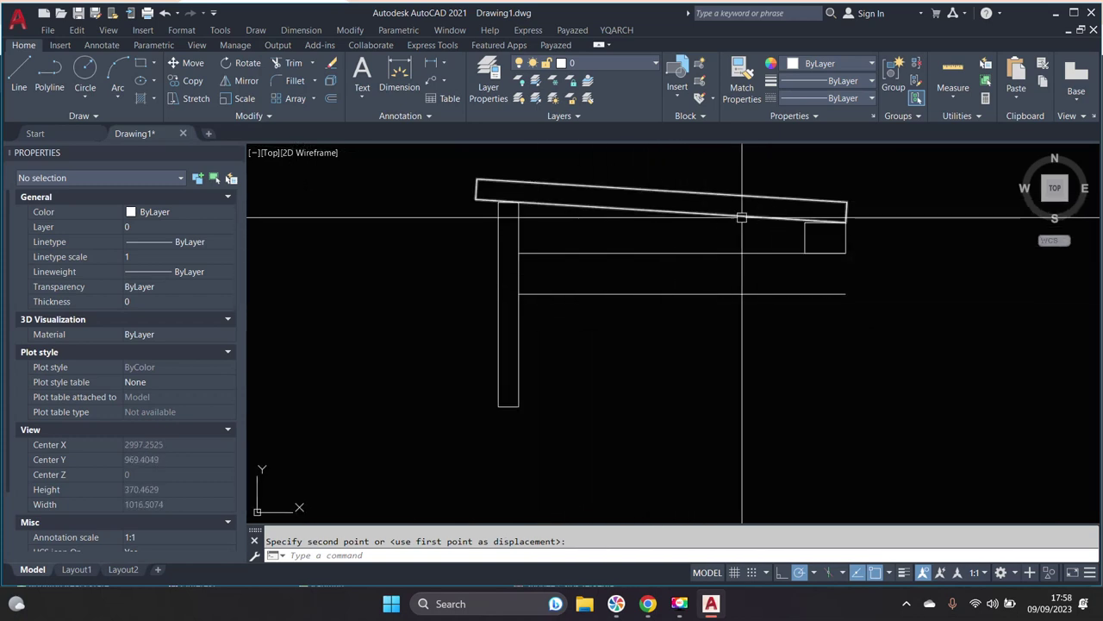
{"action": "middle_click_drag", "start_coordinate": [774, 226], "coordinate": [682, 301]}
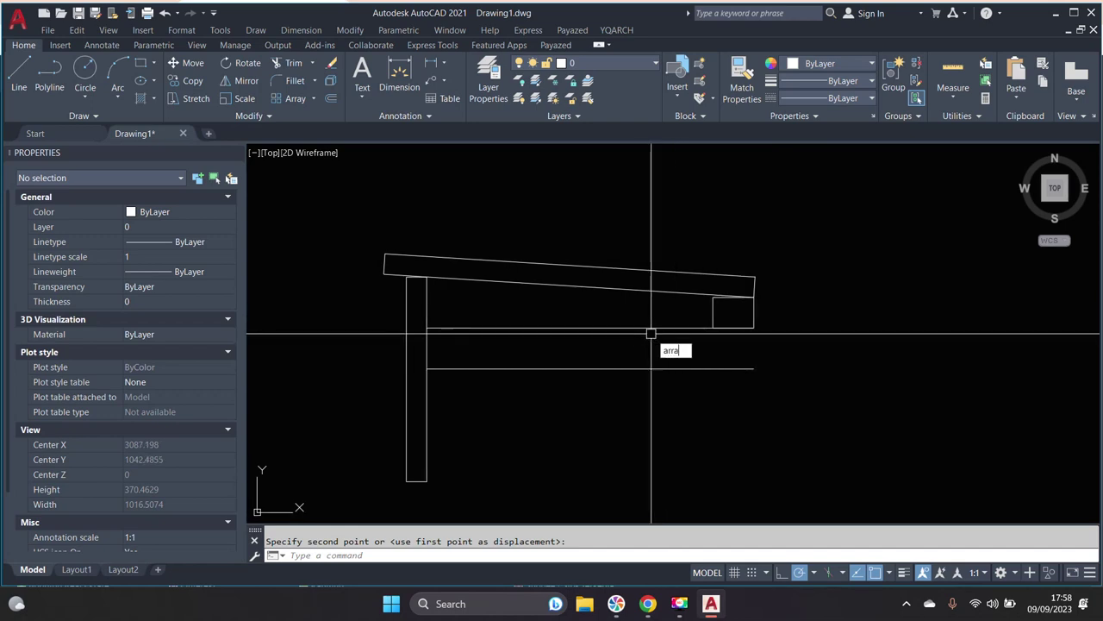
- Path-array the rafter, small end box and horizontal line along the lower horizontal line
{"action": "type", "text": "a"}
{"action": "key", "text": "Return"}
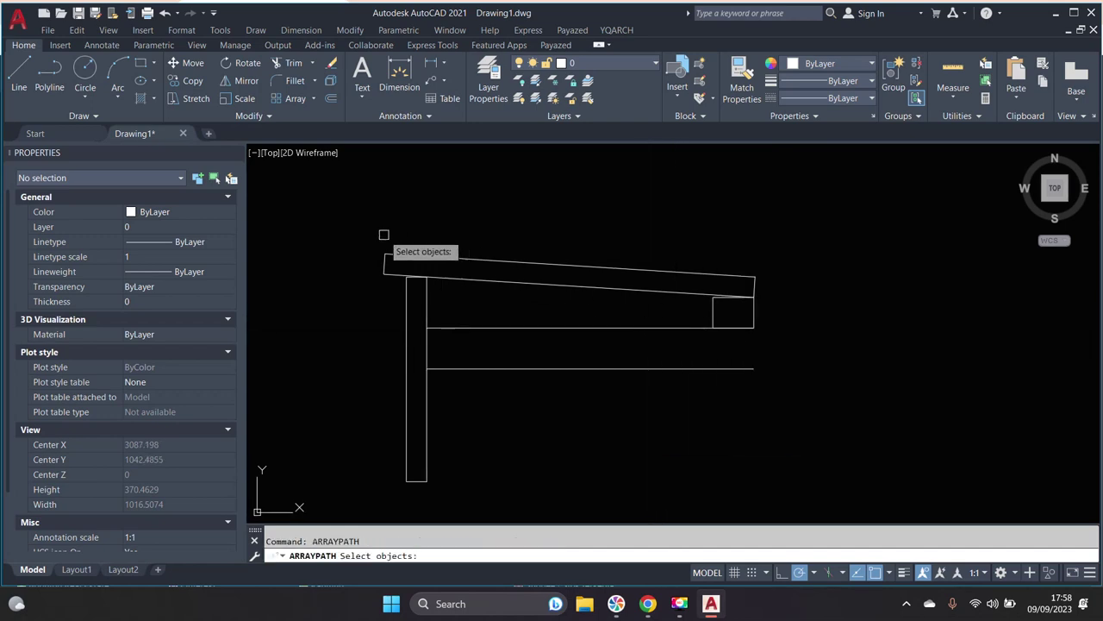
{"action": "left_click", "coordinate": [589, 307]}
{"action": "left_click", "coordinate": [535, 241]}
{"action": "left_click", "coordinate": [655, 238]}
{"action": "left_click", "coordinate": [805, 345]}
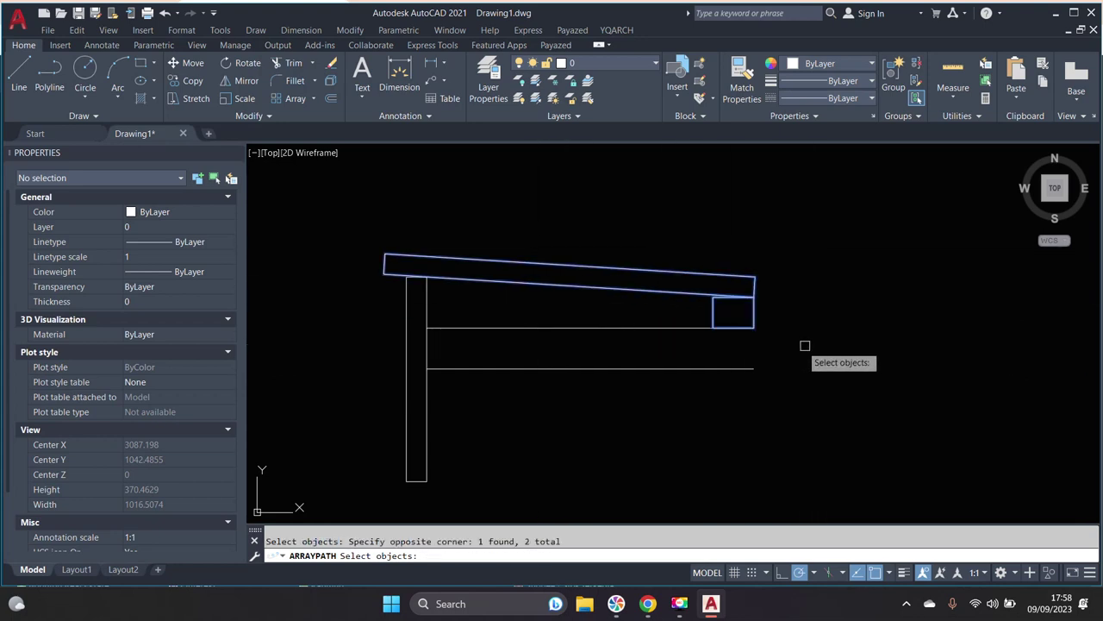
{"action": "left_click", "coordinate": [563, 331]}
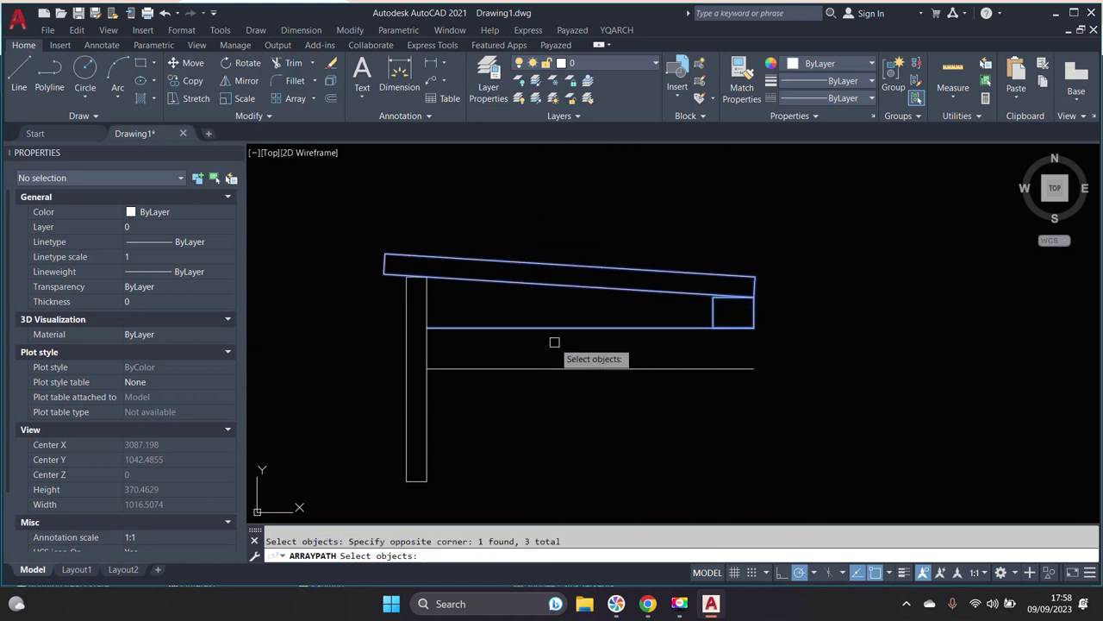
{"action": "key", "text": "Return"}
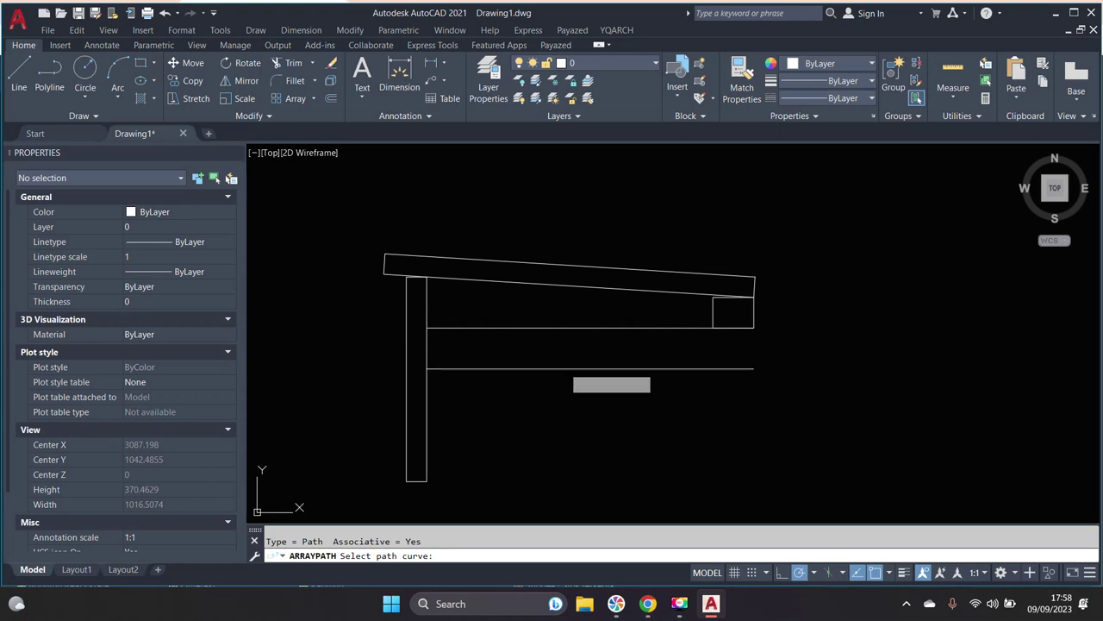
{"action": "left_click", "coordinate": [564, 369]}
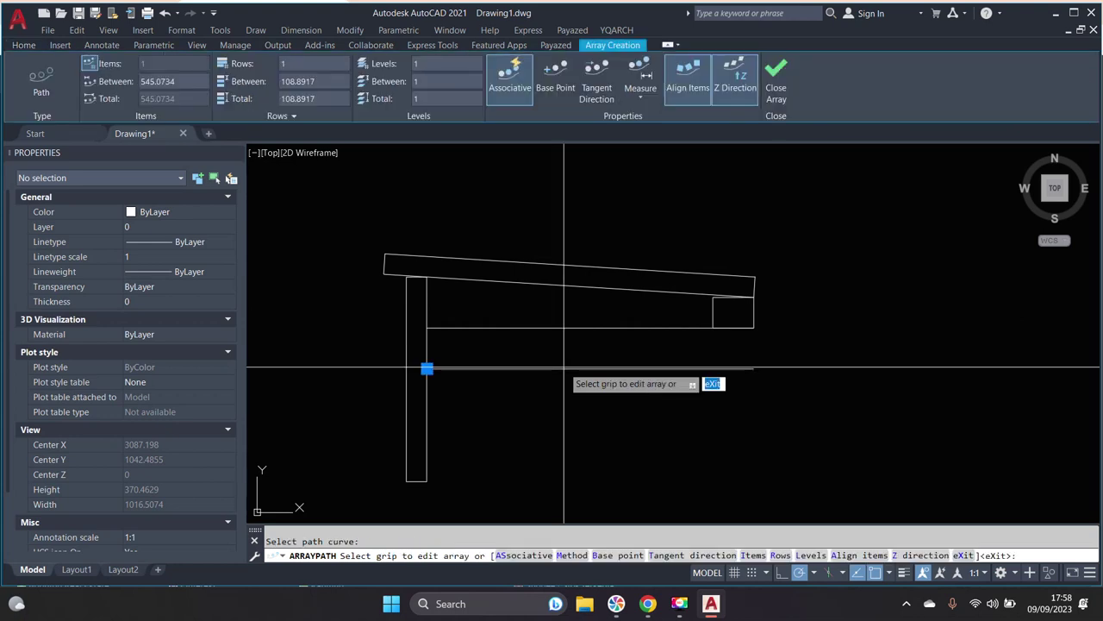
{"action": "key", "text": "Return"}
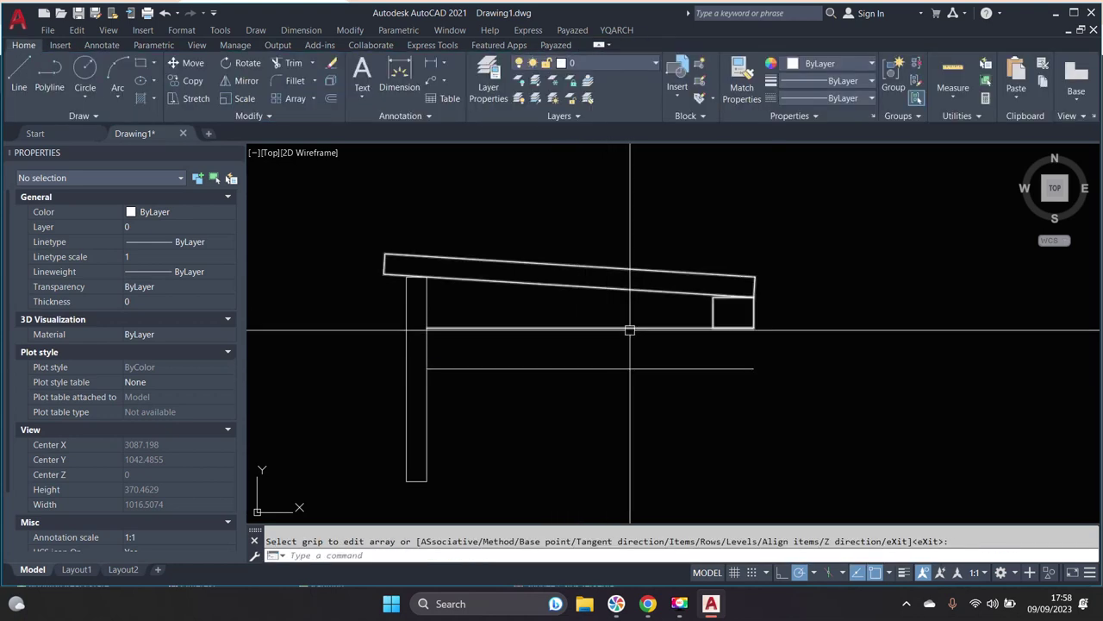
- Select the path array and start, then cancel, a distance measurement from the left post
{"action": "left_click", "coordinate": [629, 329]}
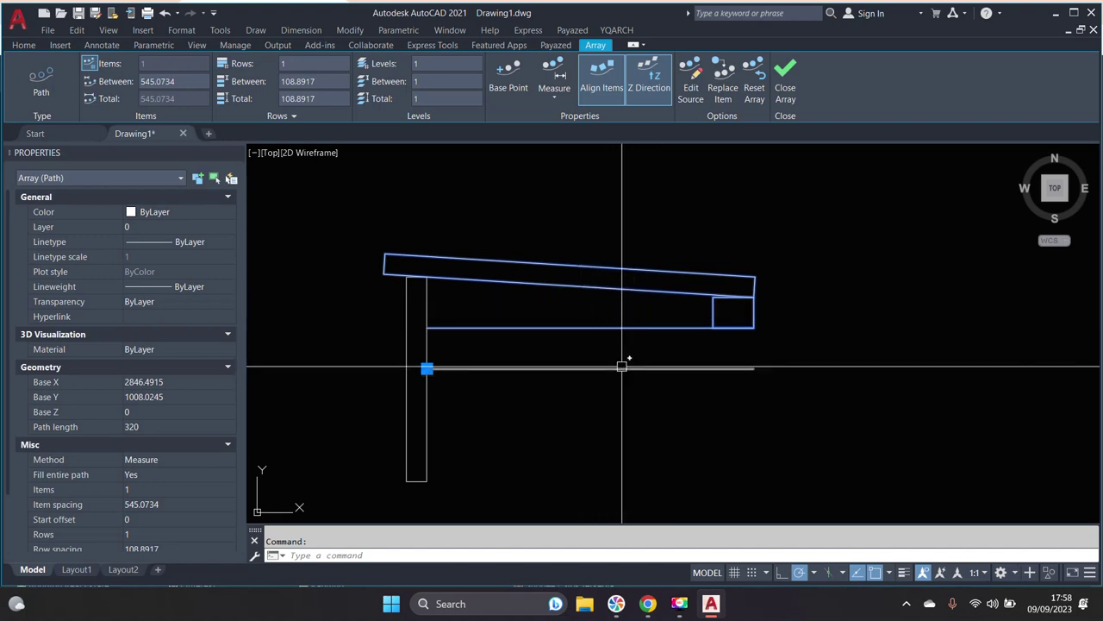
{"action": "key", "text": "Escape"}
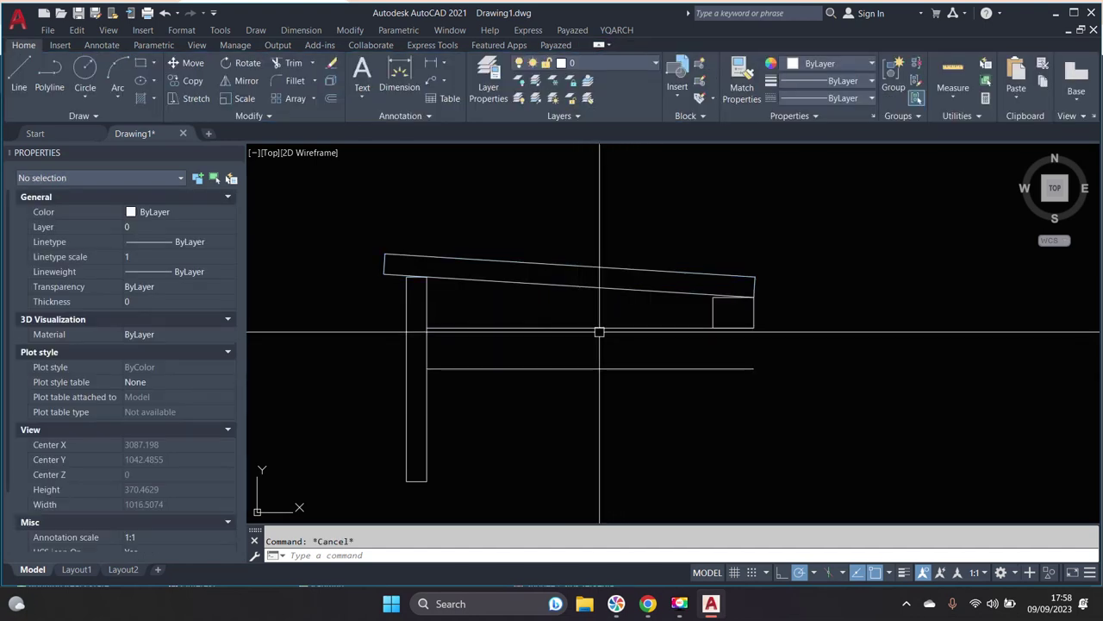
{"action": "left_click", "coordinate": [599, 329]}
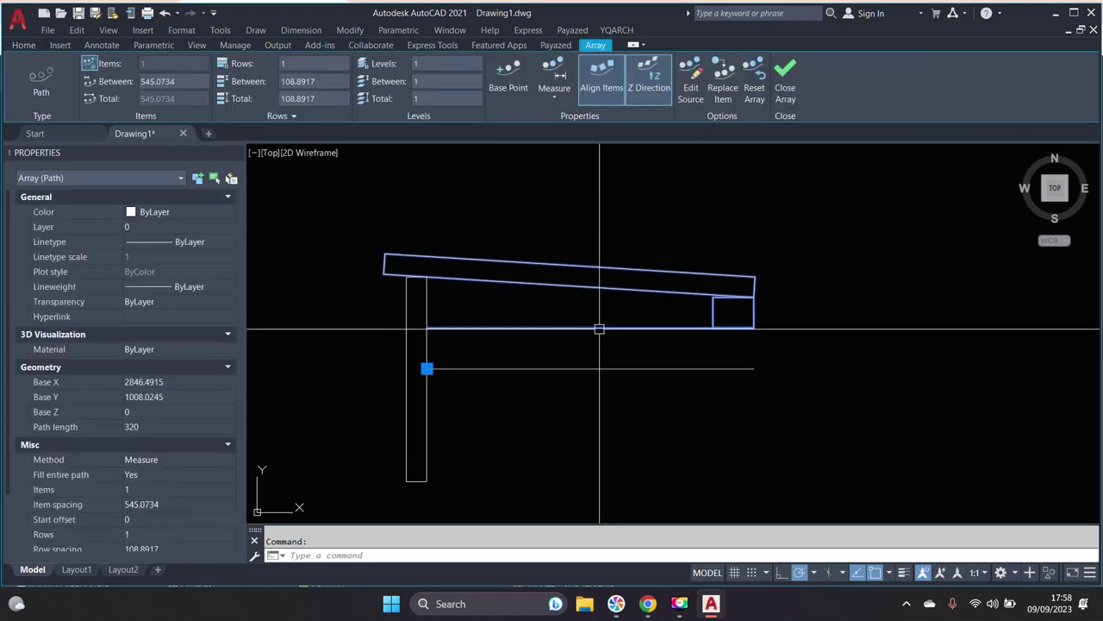
{"action": "key", "text": "Escape"}
{"action": "key", "text": "Return"}
{"action": "left_click", "coordinate": [417, 378]}
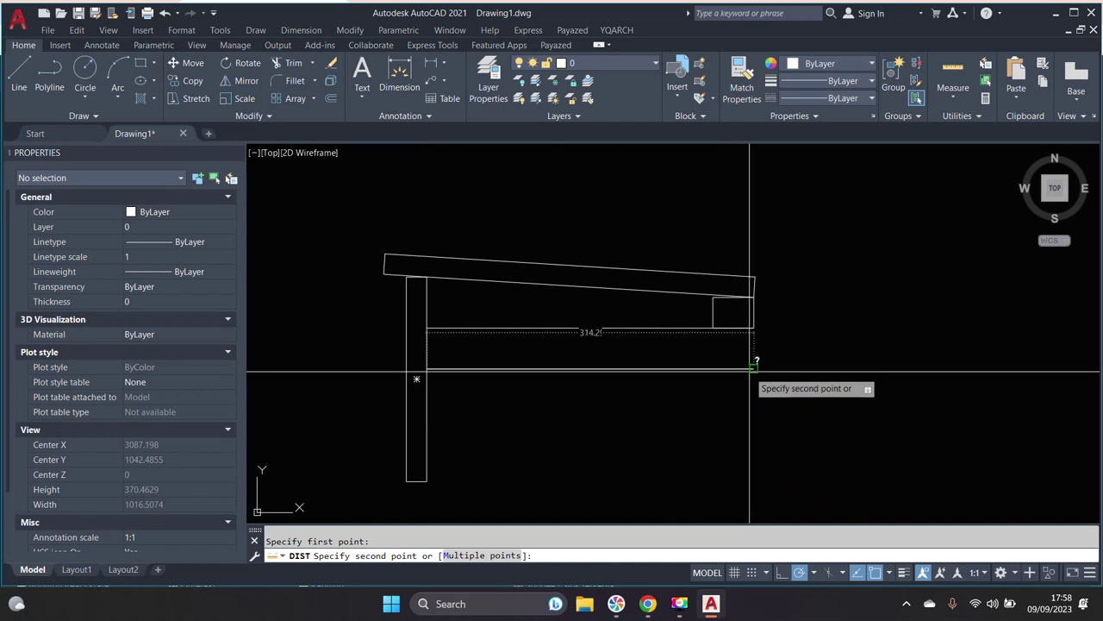
{"action": "key", "text": "Escape"}
- Set the path array's Item spacing to 320 in the Properties palette
{"action": "left_click", "coordinate": [612, 328]}
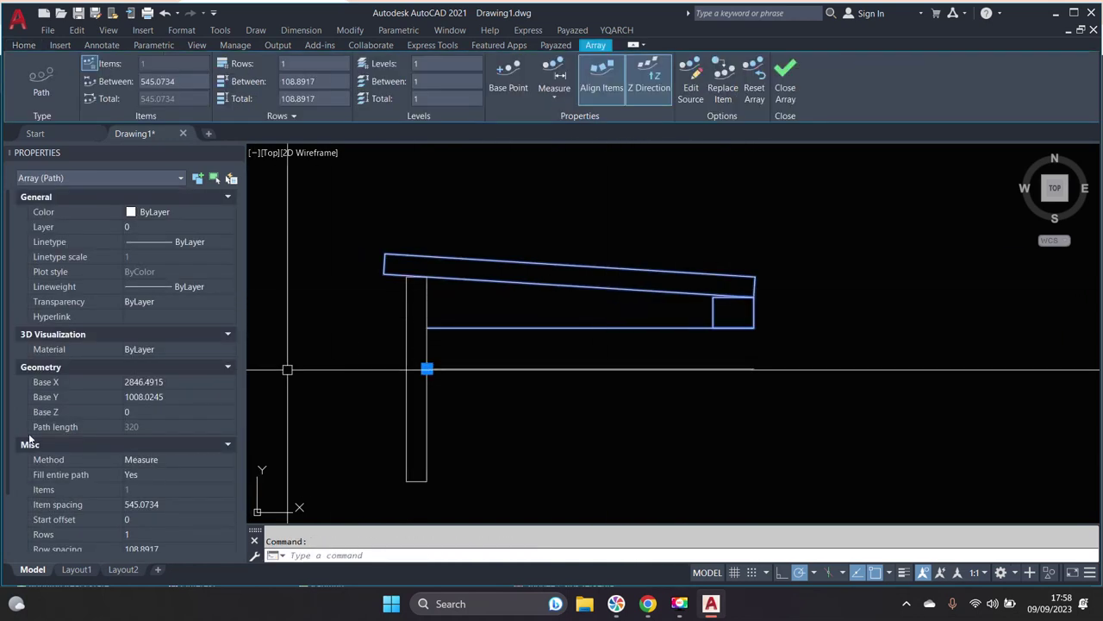
{"action": "scroll", "coordinate": [173, 434], "scroll_direction": "down", "scroll_amount": 2}
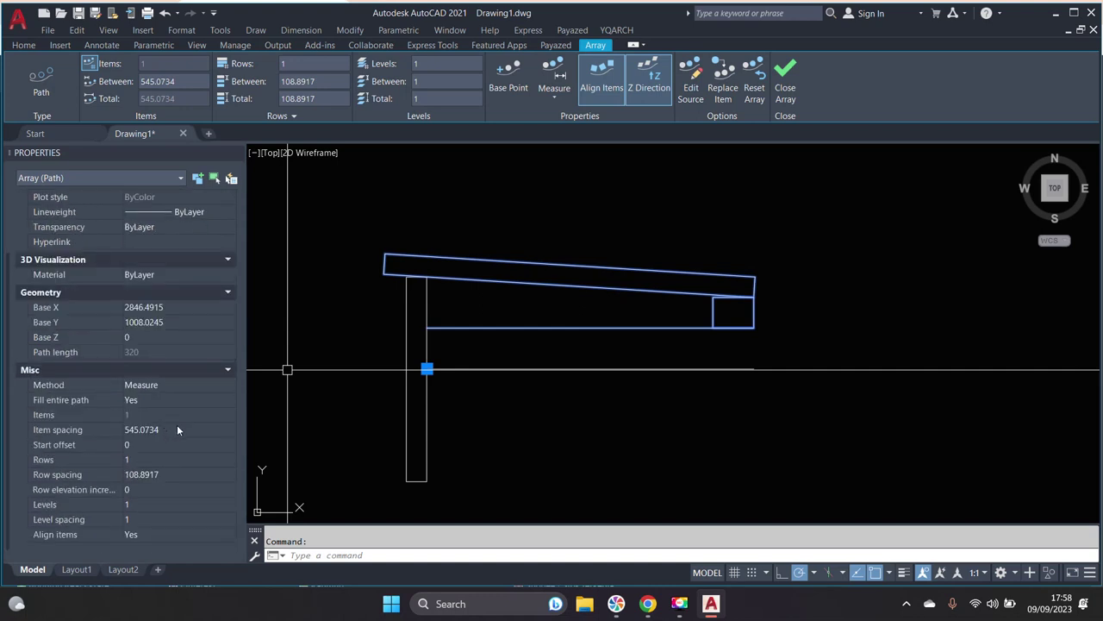
{"action": "left_click", "coordinate": [134, 429]}
{"action": "type", "text": "320"}
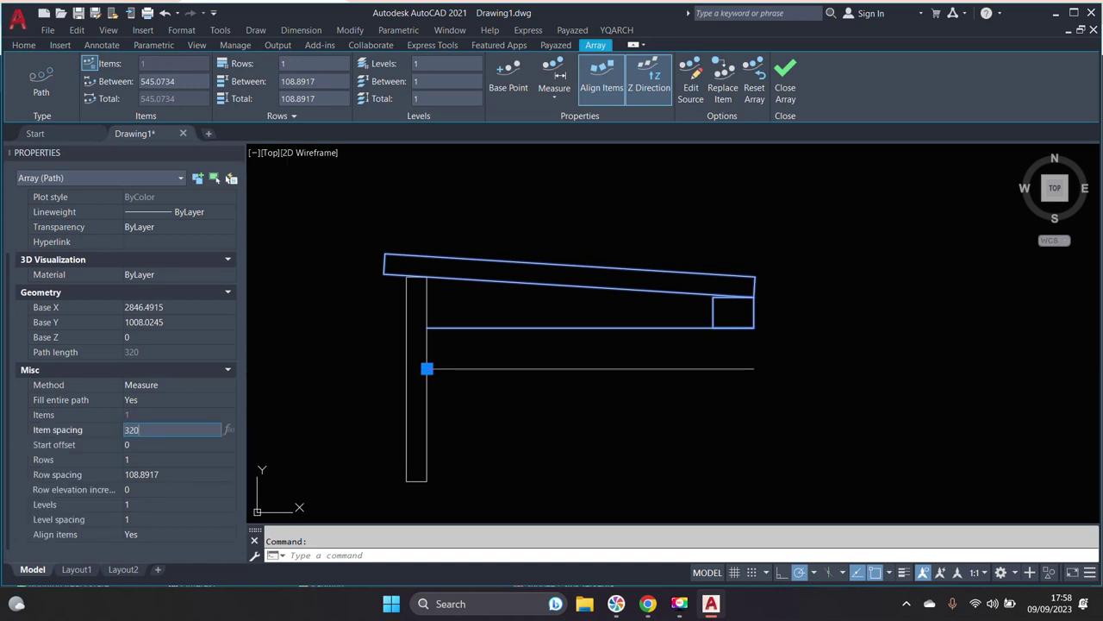
{"action": "left_click", "coordinate": [154, 440]}
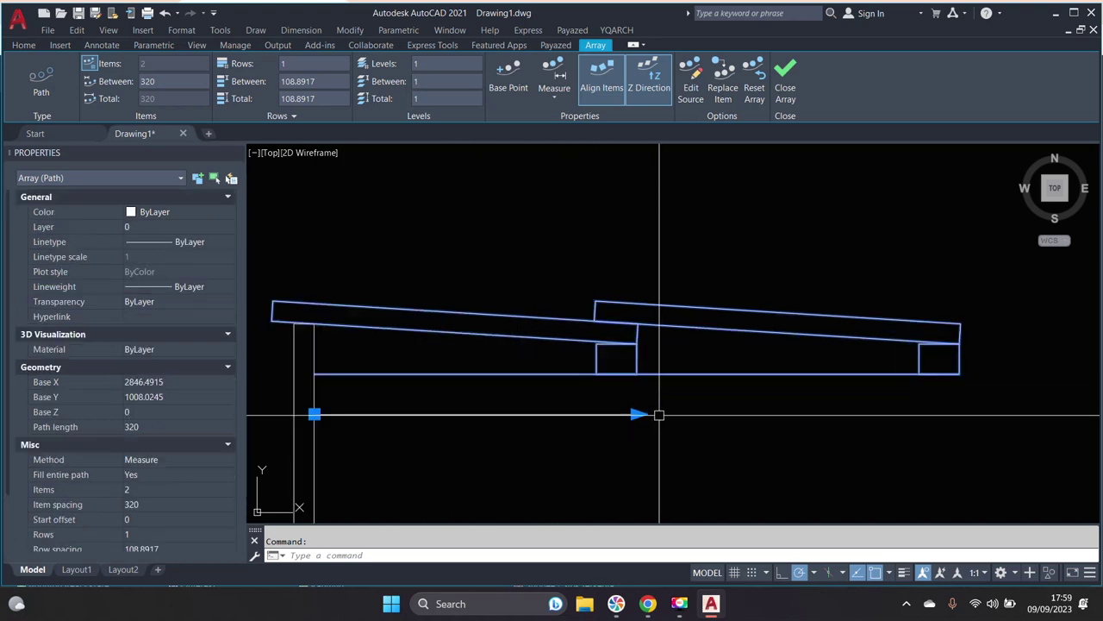
{"action": "key", "text": "Escape"}
{"action": "scroll", "coordinate": [628, 411], "scroll_direction": "down", "scroll_amount": 1}
{"action": "scroll", "coordinate": [635, 409], "scroll_direction": "down", "scroll_amount": 2}
{"action": "scroll", "coordinate": [556, 390], "scroll_direction": "up", "scroll_amount": 3}
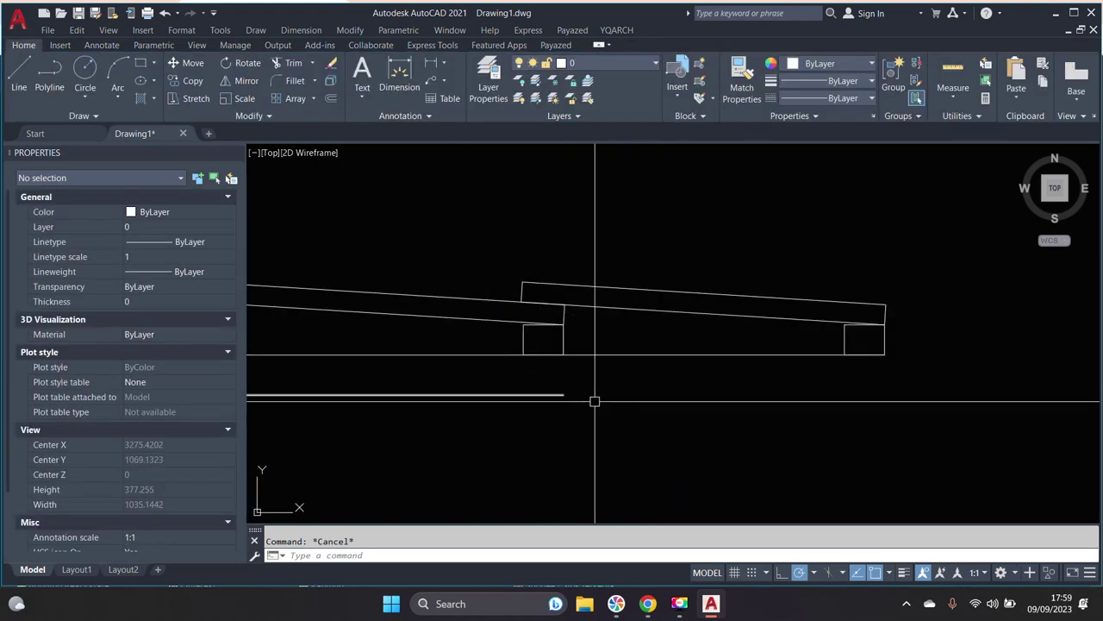
- Begin a block definition based at the base line's left end
{"action": "middle_click_drag", "start_coordinate": [647, 359], "coordinate": [670, 354]}
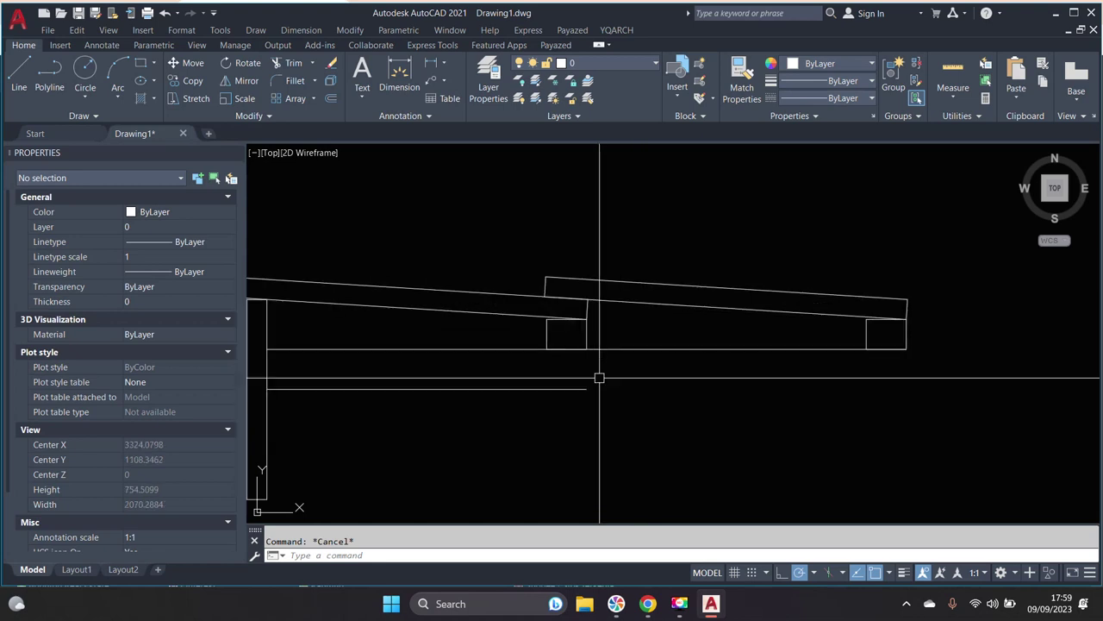
{"action": "left_click", "coordinate": [586, 390]}
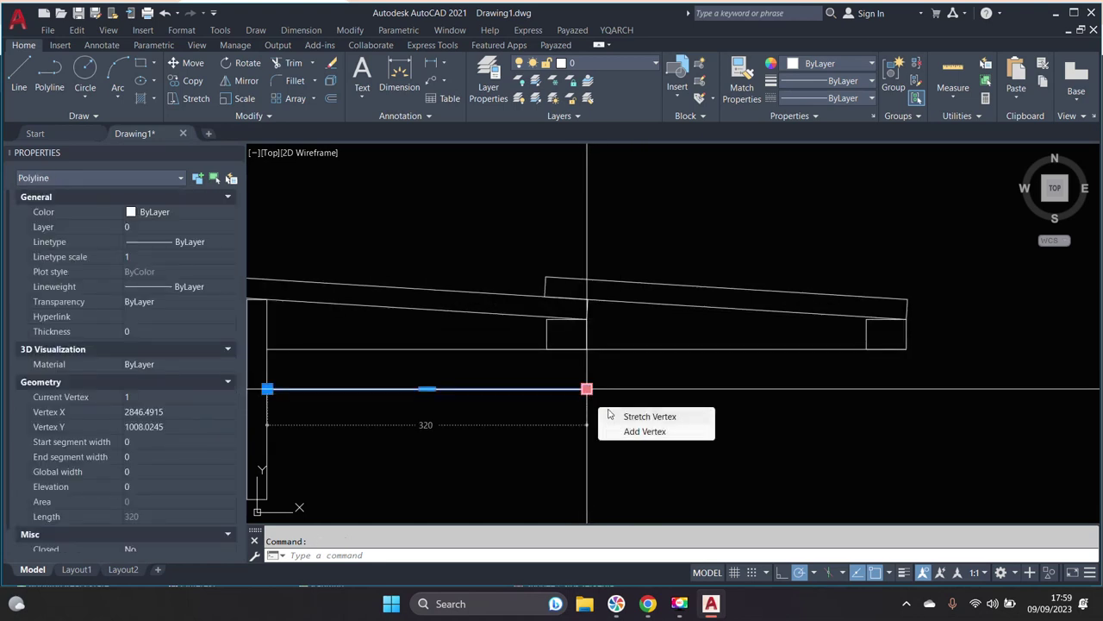
{"action": "scroll", "coordinate": [623, 392], "scroll_direction": "down", "scroll_amount": 3}
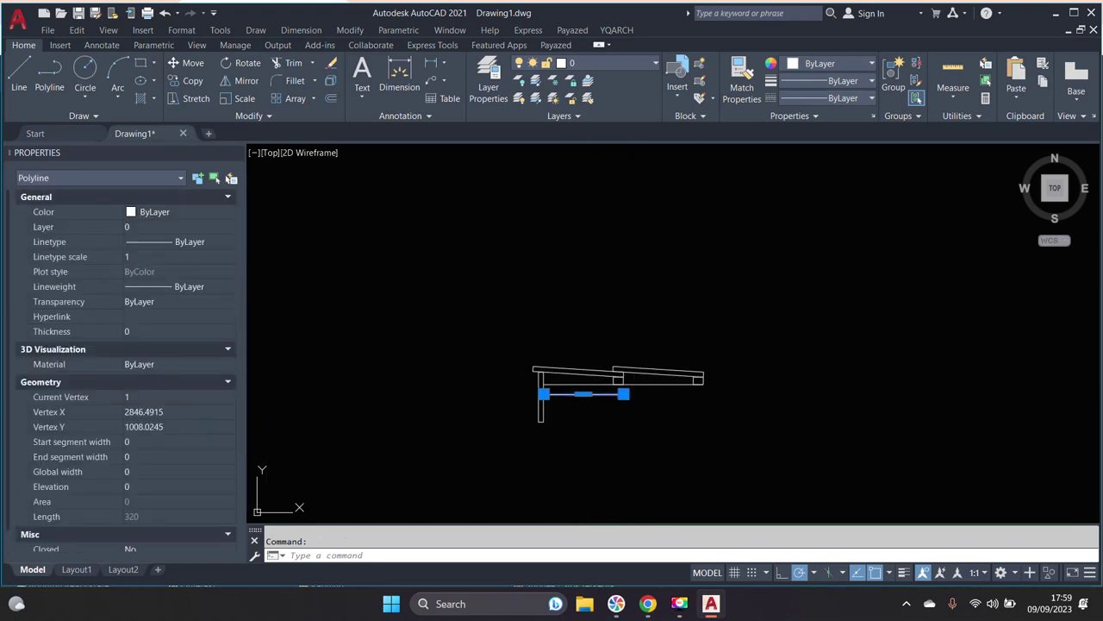
{"action": "type", "text": "b"}
{"action": "key", "text": "Return"}
{"action": "left_click", "coordinate": [359, 249]}
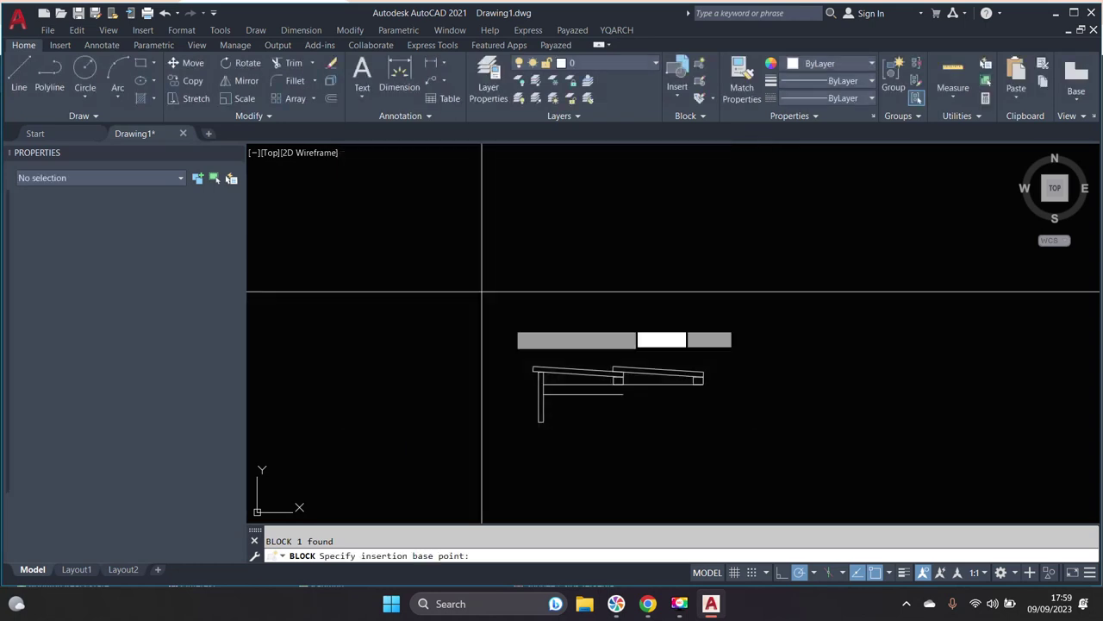
{"action": "scroll", "coordinate": [518, 345], "scroll_direction": "up", "scroll_amount": 5}
{"action": "scroll", "coordinate": [518, 345], "scroll_direction": "up", "scroll_amount": 2}
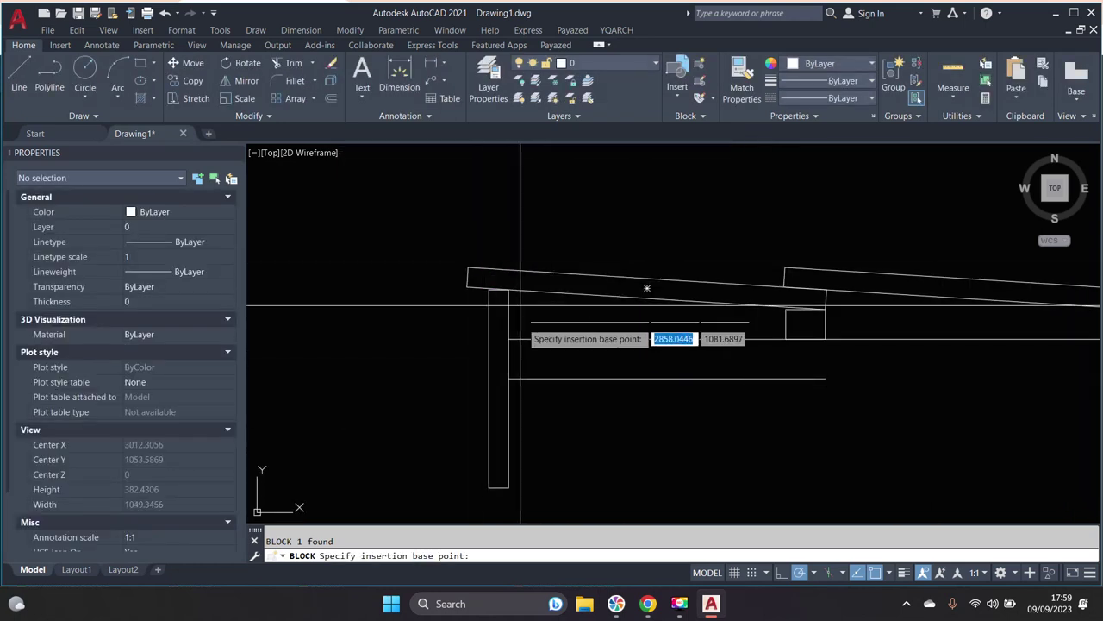
{"action": "left_click", "coordinate": [509, 378]}
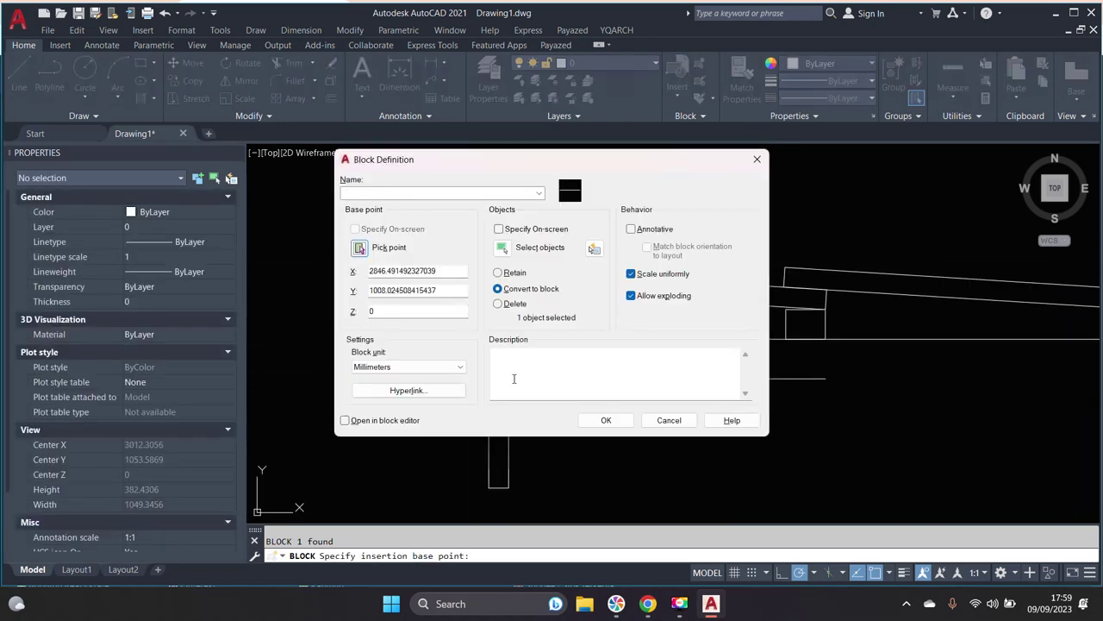
- Window-select the three tile and line objects and name the block 'Potongan Genteng'
{"action": "left_click", "coordinate": [503, 248]}
{"action": "left_click", "coordinate": [443, 241]}
{"action": "left_click", "coordinate": [729, 374]}
{"action": "scroll", "coordinate": [559, 308], "scroll_direction": "up", "scroll_amount": 2}
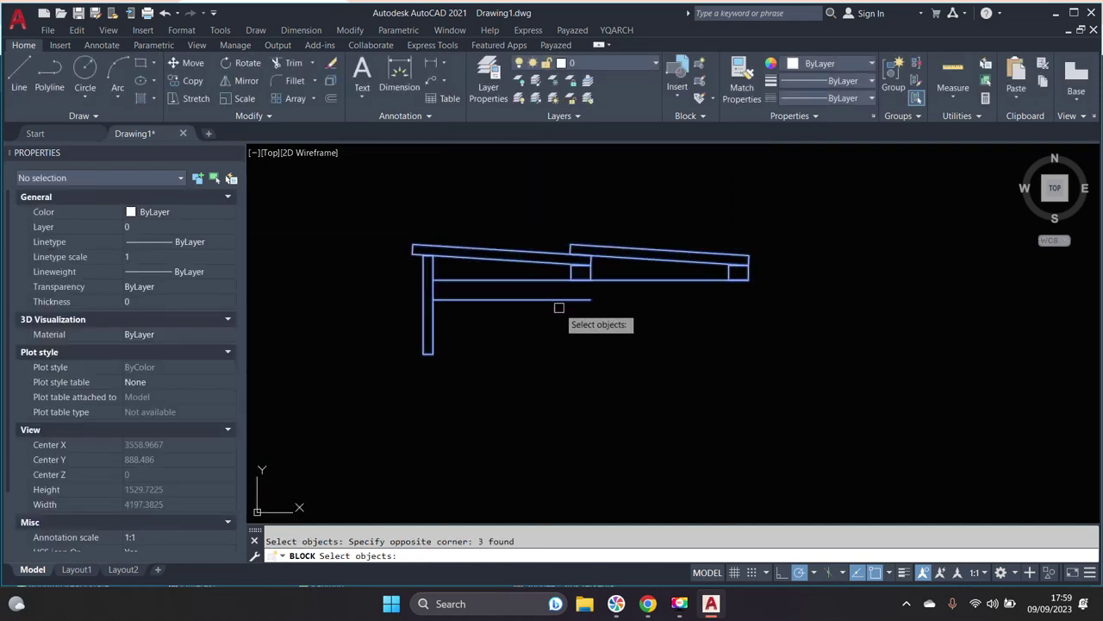
{"action": "key", "text": "Return"}
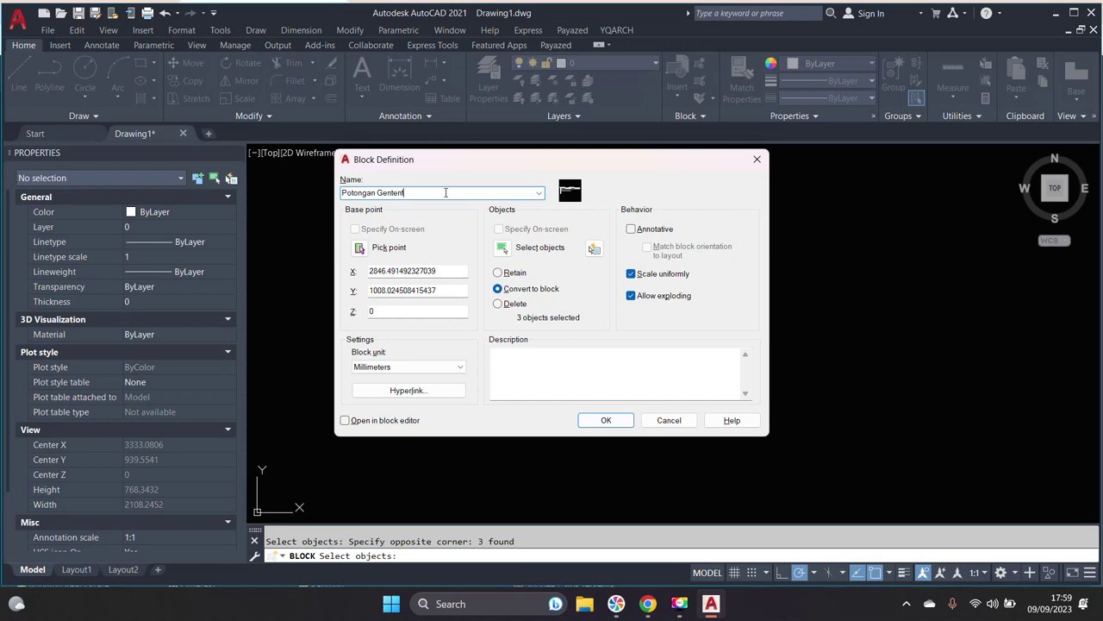
{"action": "type", "text": "g"}
{"action": "left_click", "coordinate": [600, 424]}
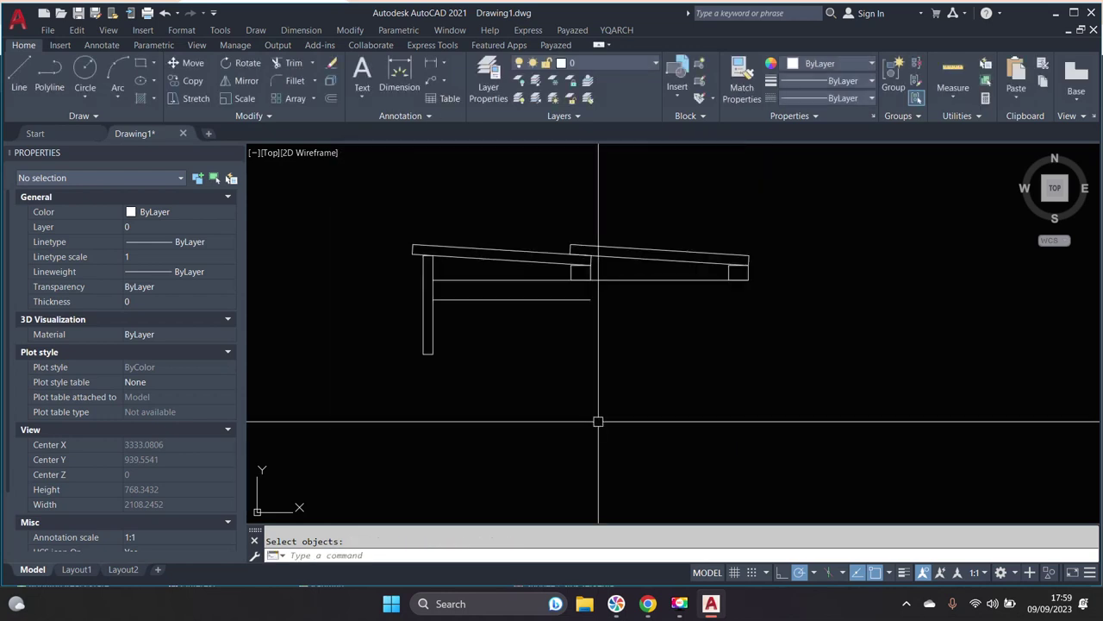
{"action": "left_click", "coordinate": [536, 301]}
- Open Potongan Genteng in the Block Editor and add a linear Distance1 parameter along its base line
{"action": "double_click", "coordinate": [536, 301]}
{"action": "left_click", "coordinate": [541, 394]}
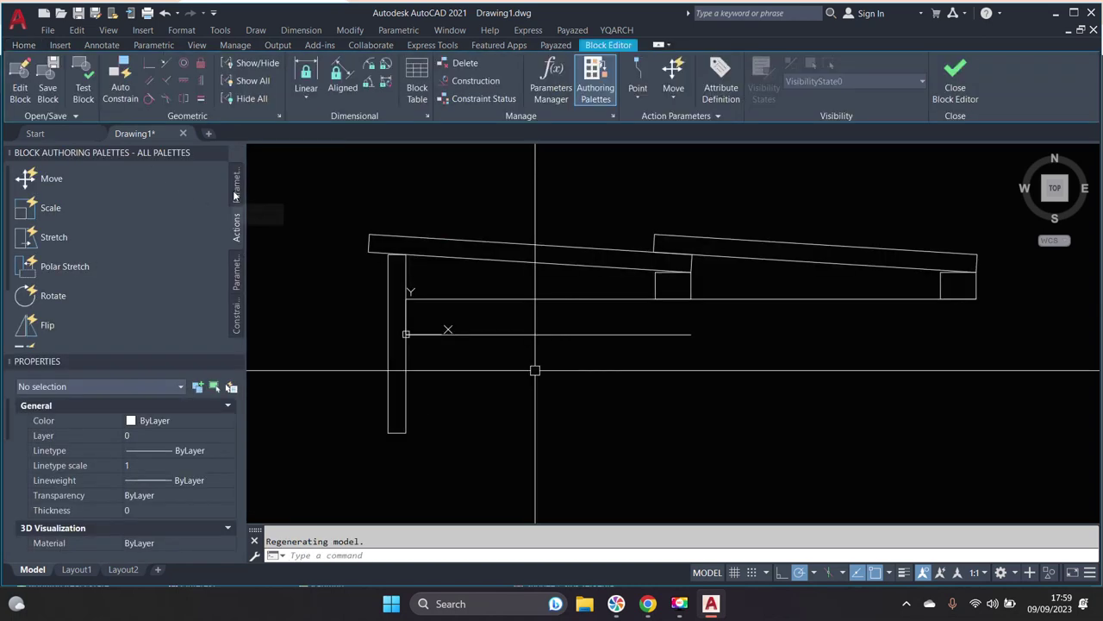
{"action": "left_click", "coordinate": [234, 191]}
{"action": "left_click", "coordinate": [43, 209]}
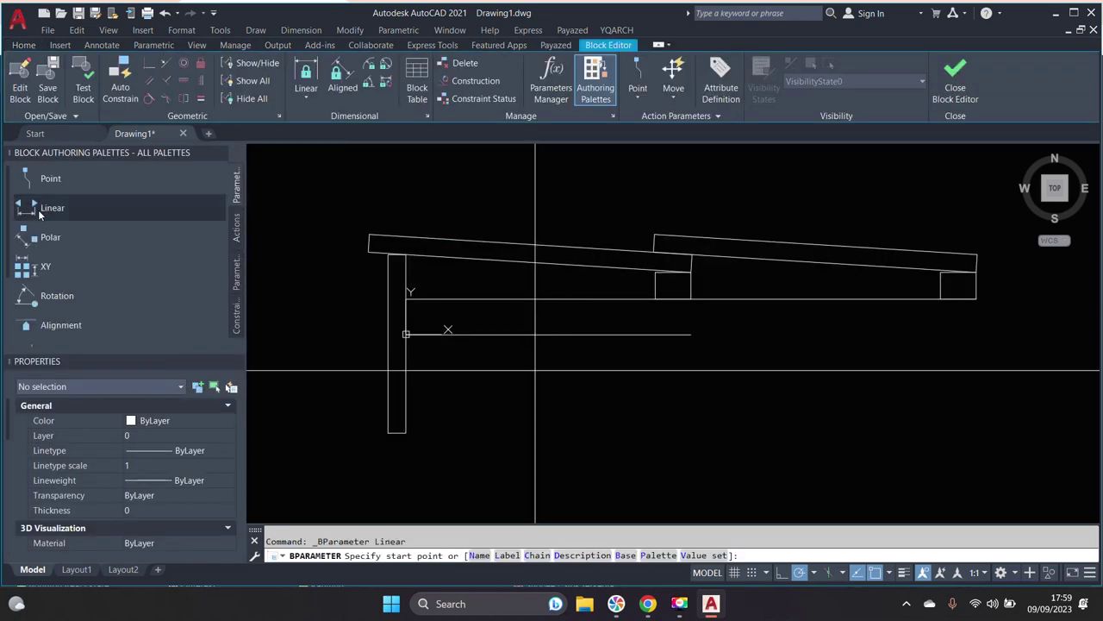
{"action": "left_click", "coordinate": [406, 333]}
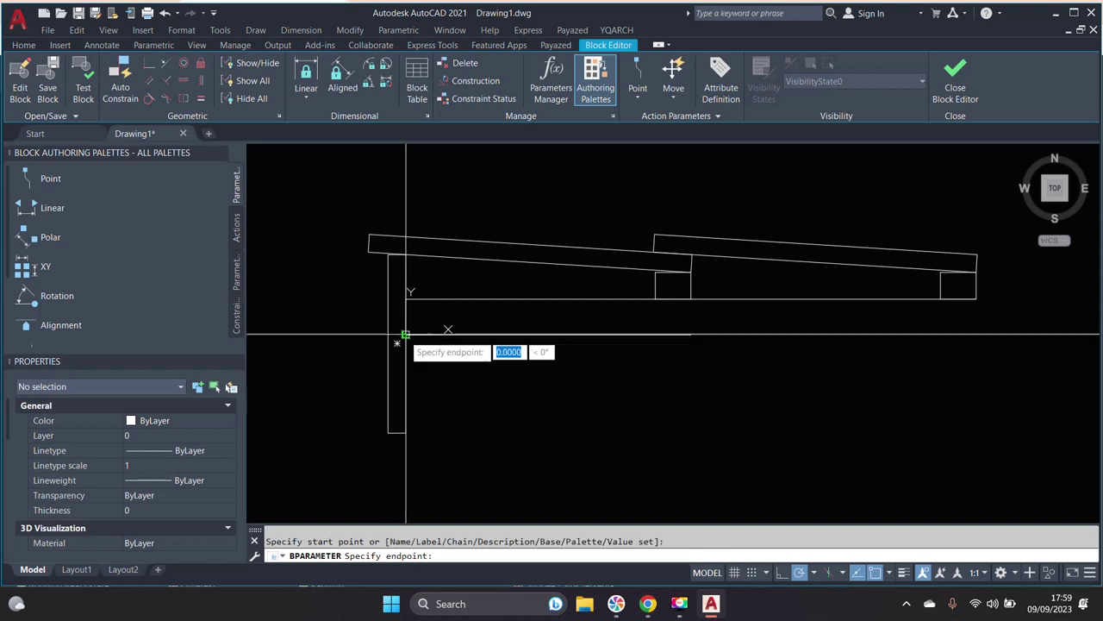
{"action": "left_click", "coordinate": [692, 334]}
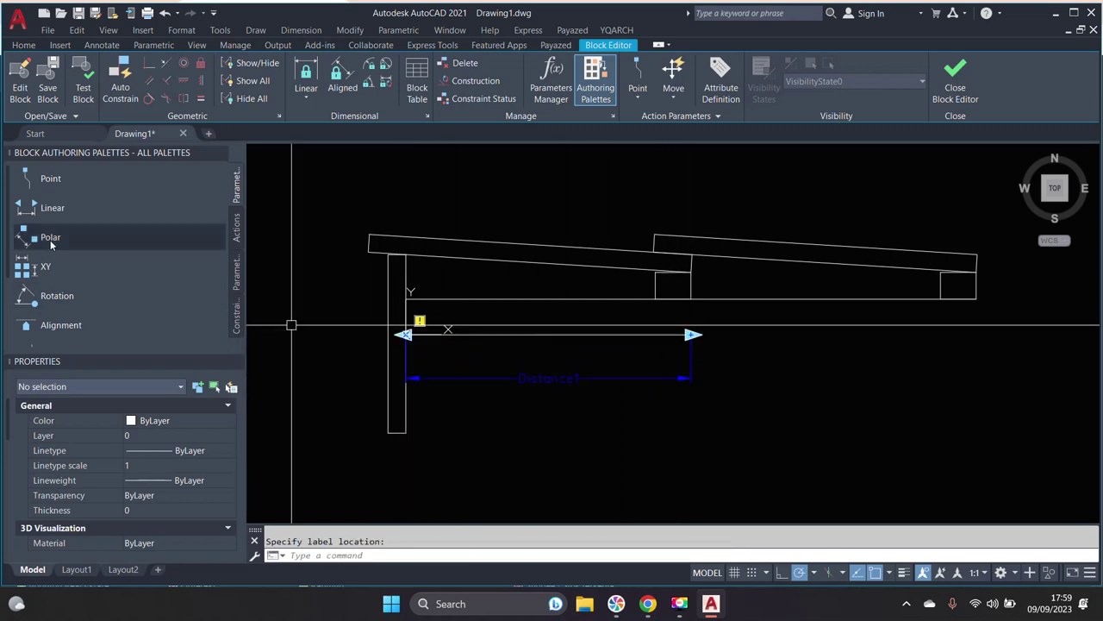
- Attach a Stretch action to Distance1's right point, framing the block's right end
{"action": "left_click", "coordinate": [240, 231]}
{"action": "left_click", "coordinate": [53, 237]}
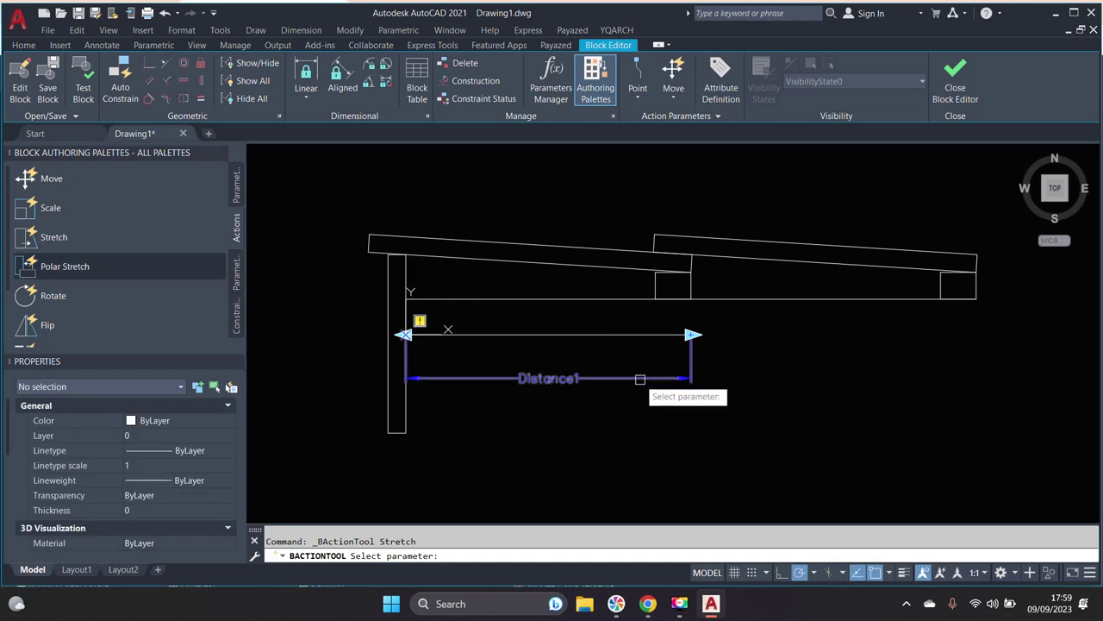
{"action": "left_click", "coordinate": [640, 379]}
{"action": "scroll", "coordinate": [692, 365], "scroll_direction": "up", "scroll_amount": 3}
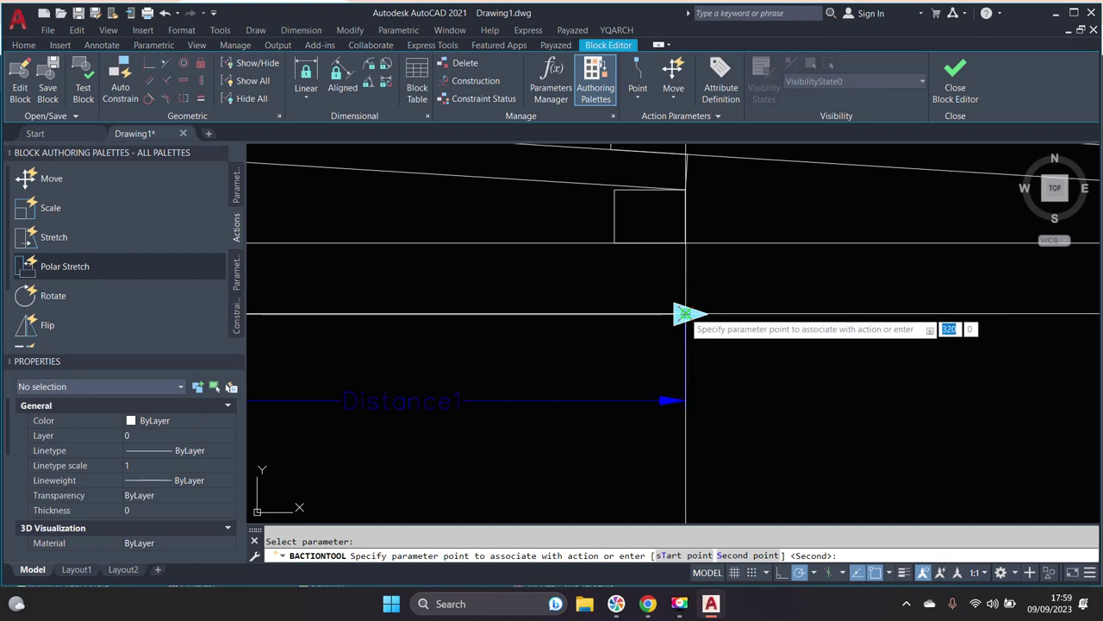
{"action": "left_click", "coordinate": [685, 314]}
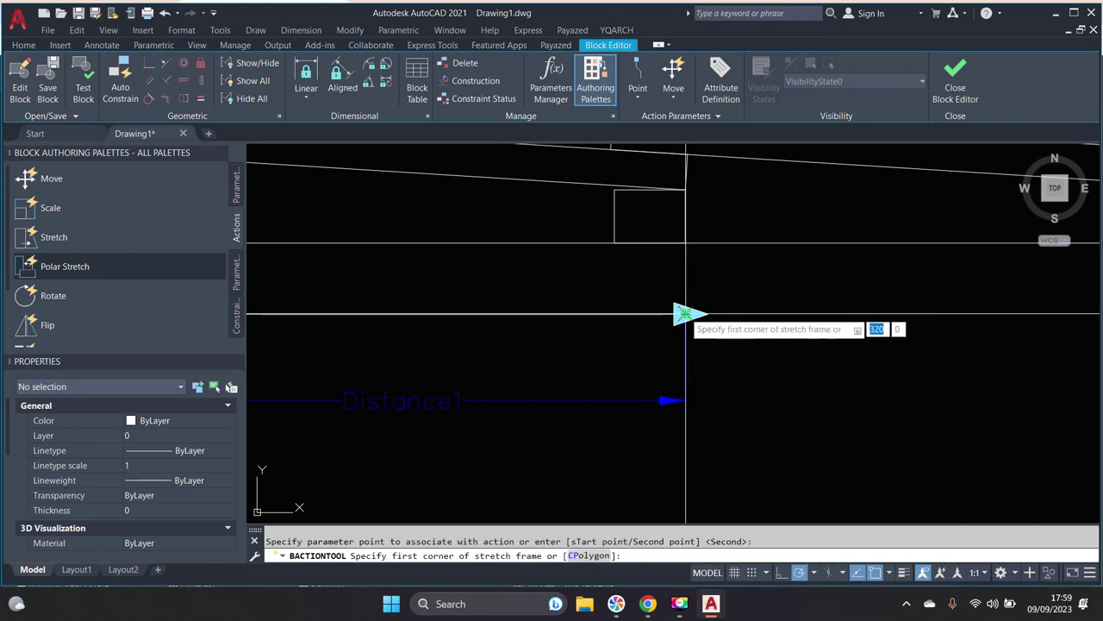
{"action": "left_click", "coordinate": [628, 269]}
{"action": "left_click", "coordinate": [739, 377]}
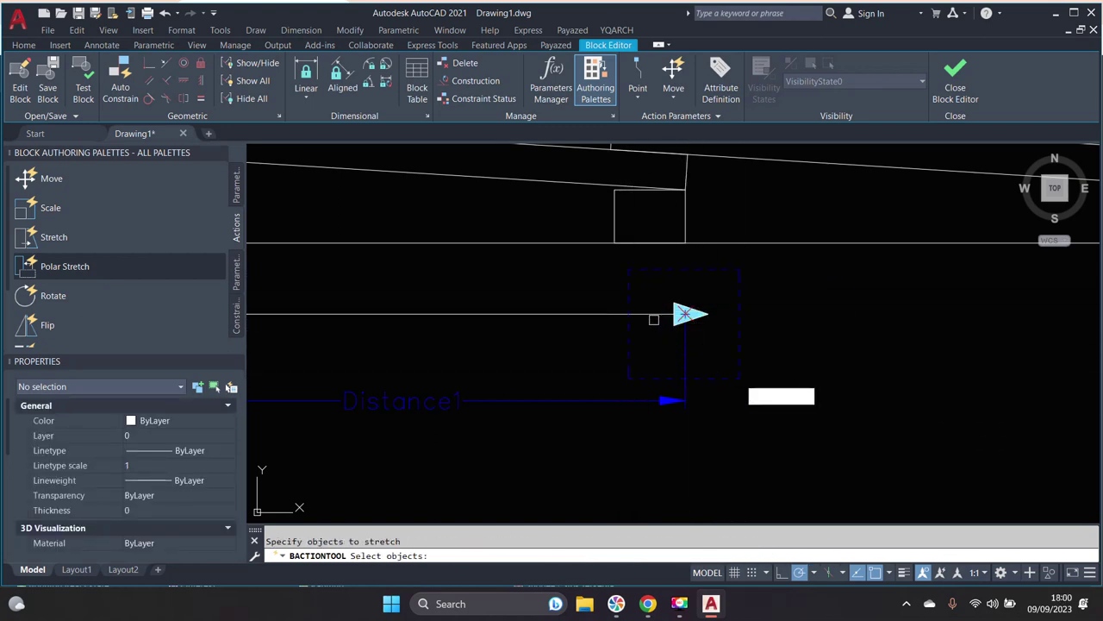
{"action": "key", "text": "Return"}
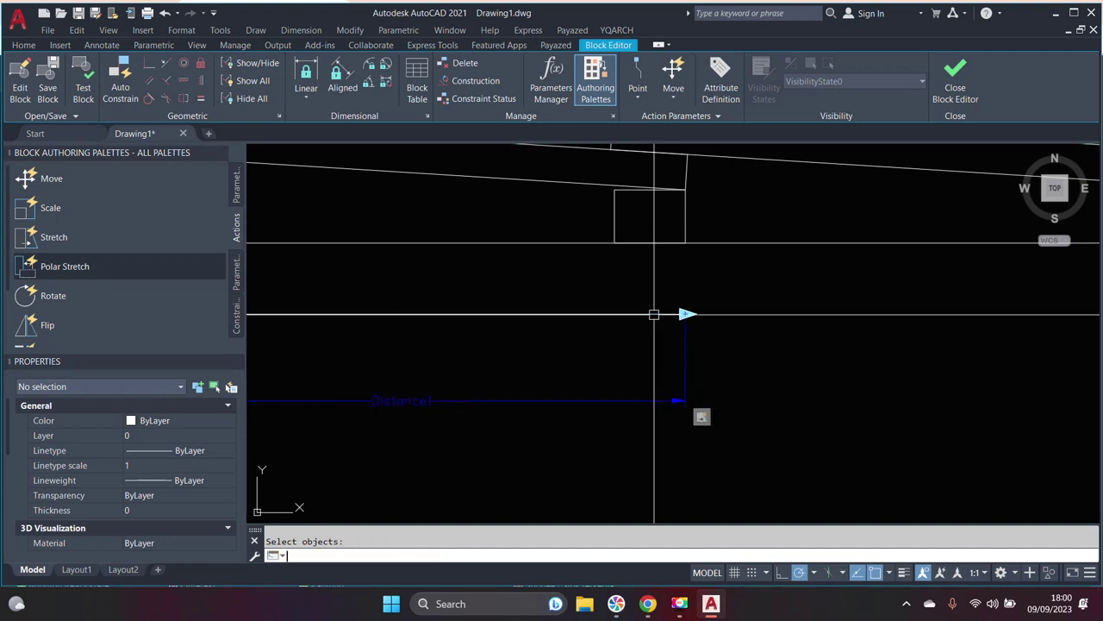
- Close the Block Editor, saving the changes to Potongan Genteng
{"action": "left_click", "coordinate": [951, 88]}
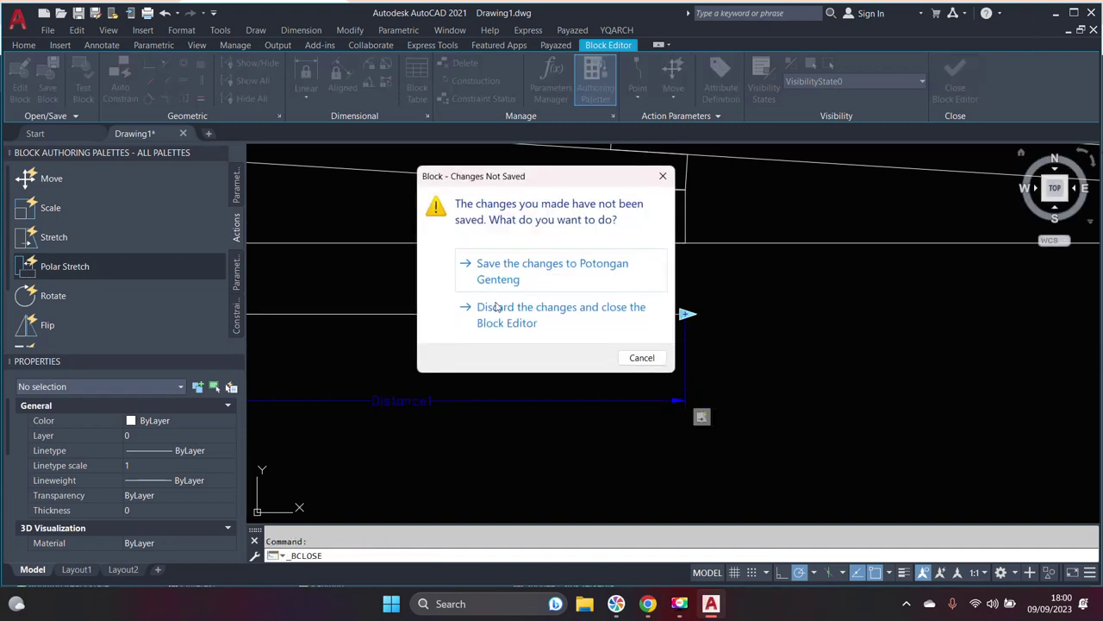
{"action": "left_click", "coordinate": [498, 264]}
{"action": "scroll", "coordinate": [603, 311], "scroll_direction": "up", "scroll_amount": 3}
{"action": "left_click", "coordinate": [554, 276]}
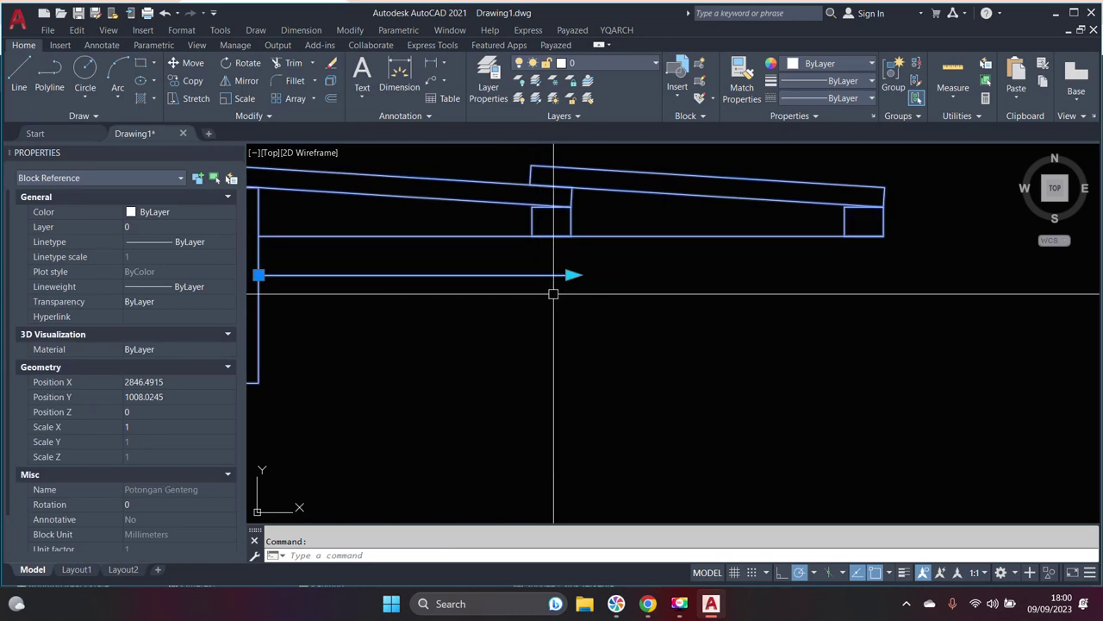
- Try the block's new stretch grip, then cancel it and pan the view left
{"action": "left_click", "coordinate": [569, 276]}
{"action": "scroll", "coordinate": [526, 274], "scroll_direction": "down", "scroll_amount": 2}
{"action": "scroll", "coordinate": [539, 289], "scroll_direction": "down", "scroll_amount": 3}
{"action": "scroll", "coordinate": [537, 311], "scroll_direction": "up", "scroll_amount": 2}
{"action": "scroll", "coordinate": [537, 326], "scroll_direction": "up", "scroll_amount": 1}
{"action": "scroll", "coordinate": [537, 329], "scroll_direction": "down", "scroll_amount": 2}
{"action": "key", "text": "Escape"}
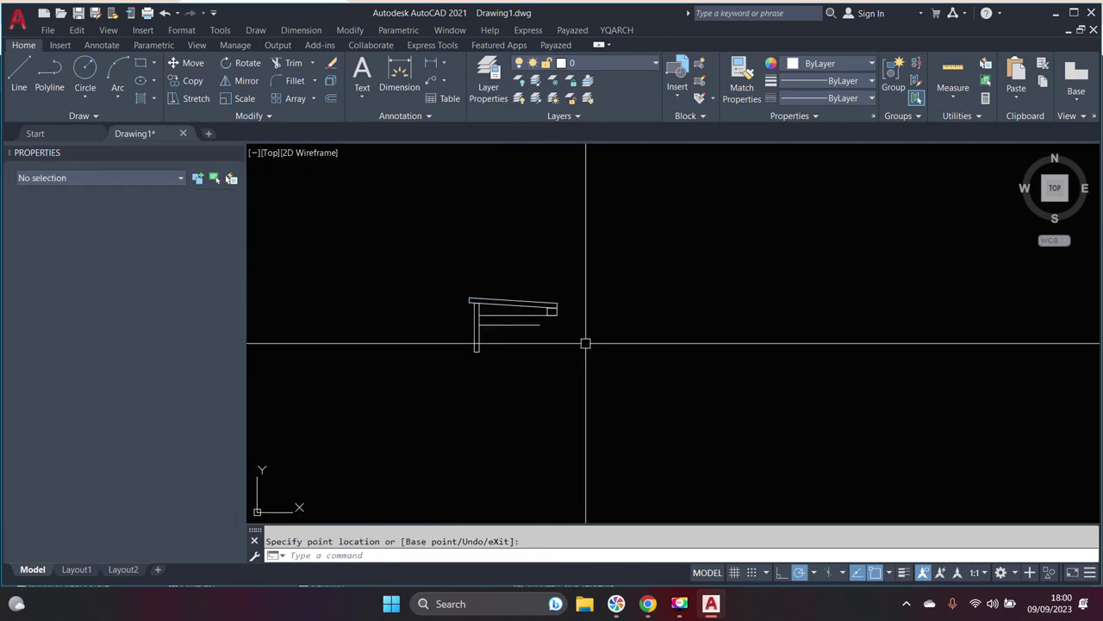
{"action": "middle_click_drag", "start_coordinate": [561, 335], "coordinate": [448, 327]}
{"action": "middle_click_drag", "start_coordinate": [466, 365], "coordinate": [471, 367]}
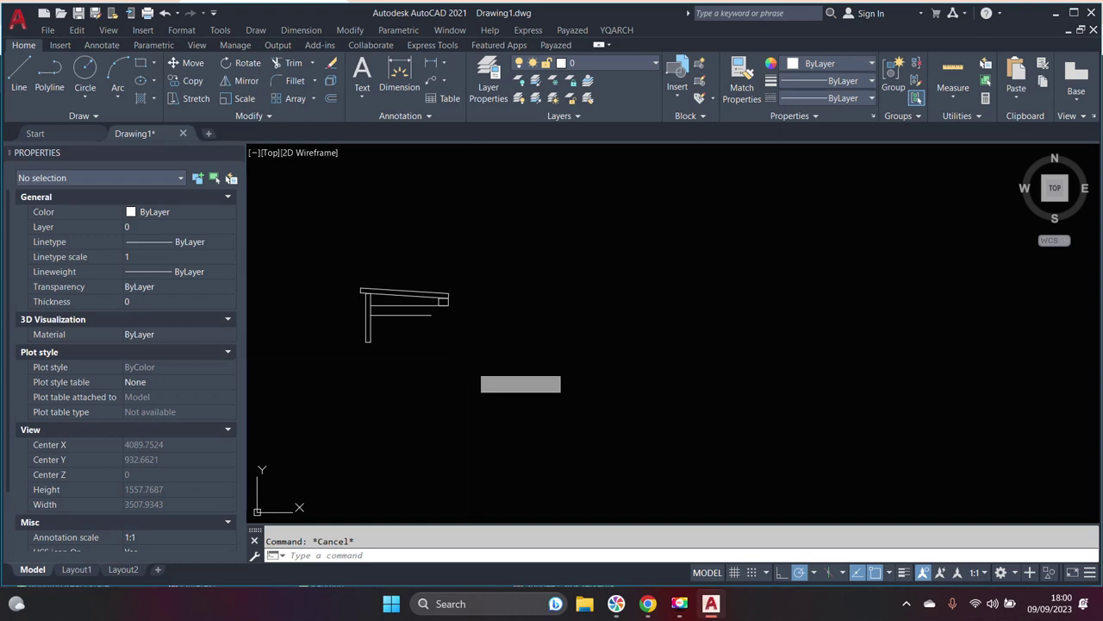
- Start a line, toggle Ortho (F8) and Polar tracking (F10), then cancel it
{"action": "type", "text": "l"}
{"action": "key", "text": "Return"}
{"action": "left_click", "coordinate": [465, 390]}
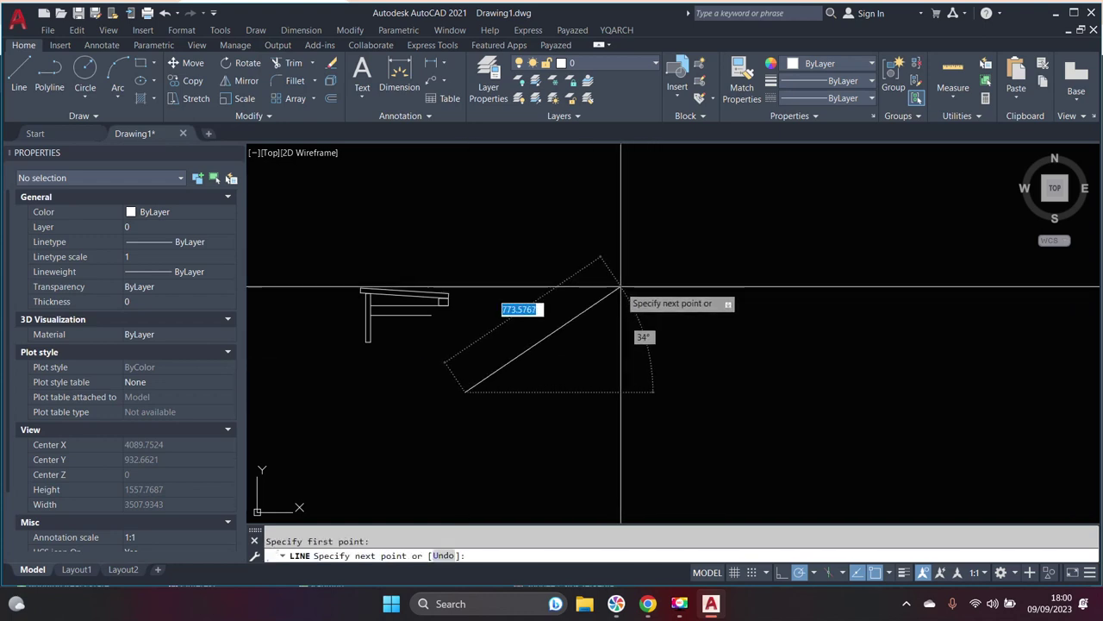
{"action": "key", "text": "F8"}
{"action": "key", "text": "F10"}
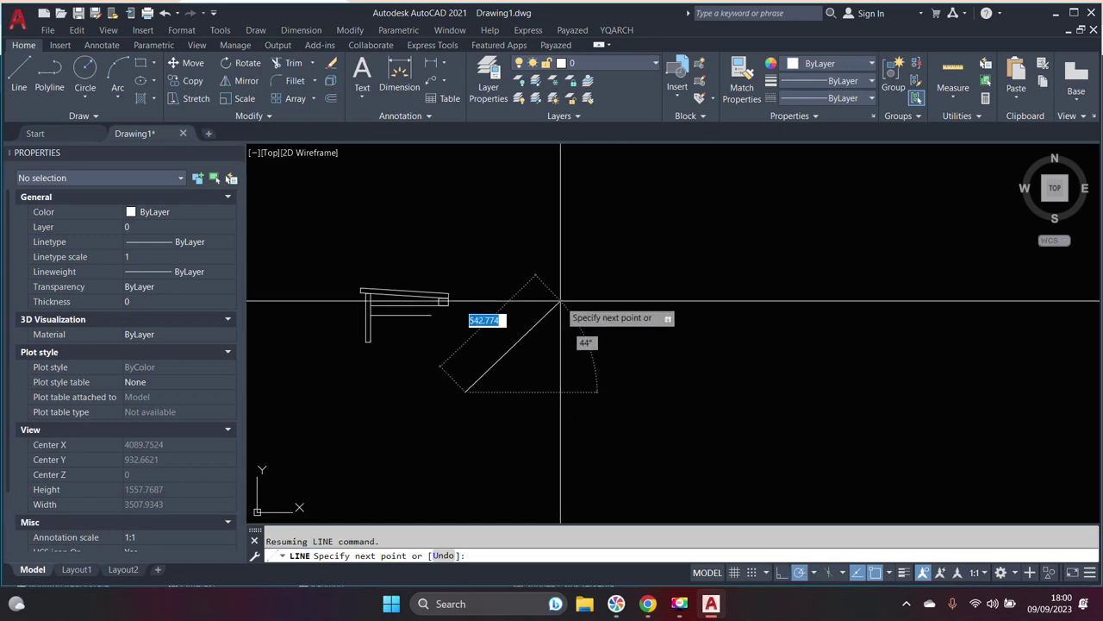
{"action": "key", "text": "Escape"}
- Draw a long 30° rafter line rising to the upper right beside the tile block
{"action": "type", "text": "l"}
{"action": "key", "text": "Return"}
{"action": "left_click", "coordinate": [493, 394]}
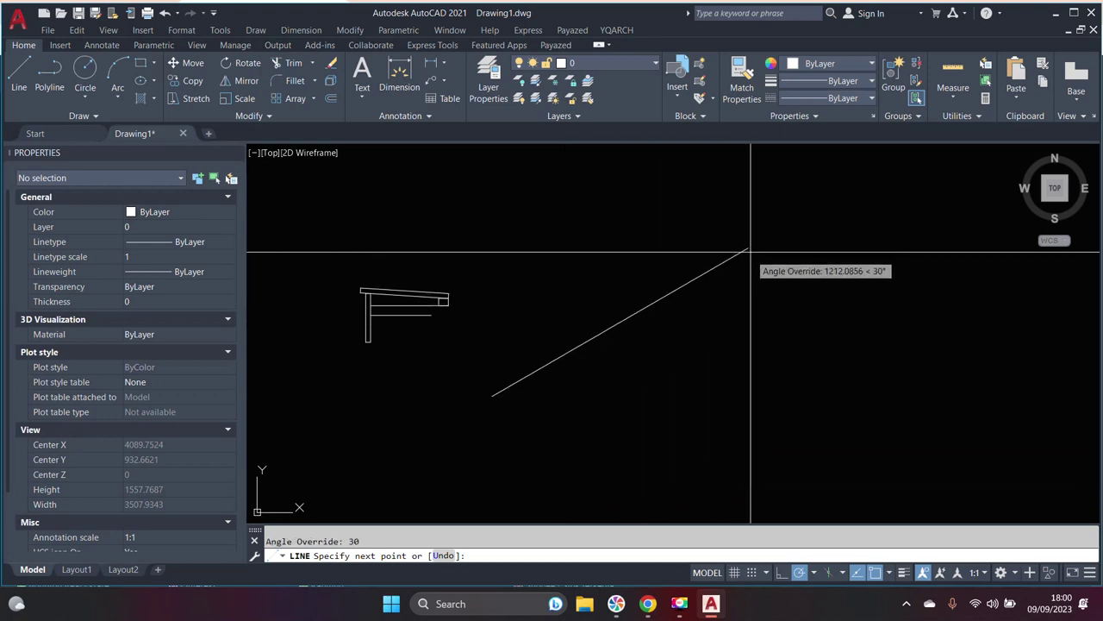
{"action": "scroll", "coordinate": [781, 232], "scroll_direction": "down", "scroll_amount": 2}
{"action": "left_click", "coordinate": [793, 238]}
{"action": "key", "text": "Escape"}
{"action": "scroll", "coordinate": [801, 243], "scroll_direction": "down", "scroll_amount": 2}
{"action": "scroll", "coordinate": [801, 242], "scroll_direction": "down", "scroll_amount": 2}
{"action": "middle_click_drag", "start_coordinate": [801, 243], "coordinate": [628, 335]}
{"action": "scroll", "coordinate": [599, 327], "scroll_direction": "up", "scroll_amount": 2}
{"action": "scroll", "coordinate": [531, 332], "scroll_direction": "up", "scroll_amount": 1}
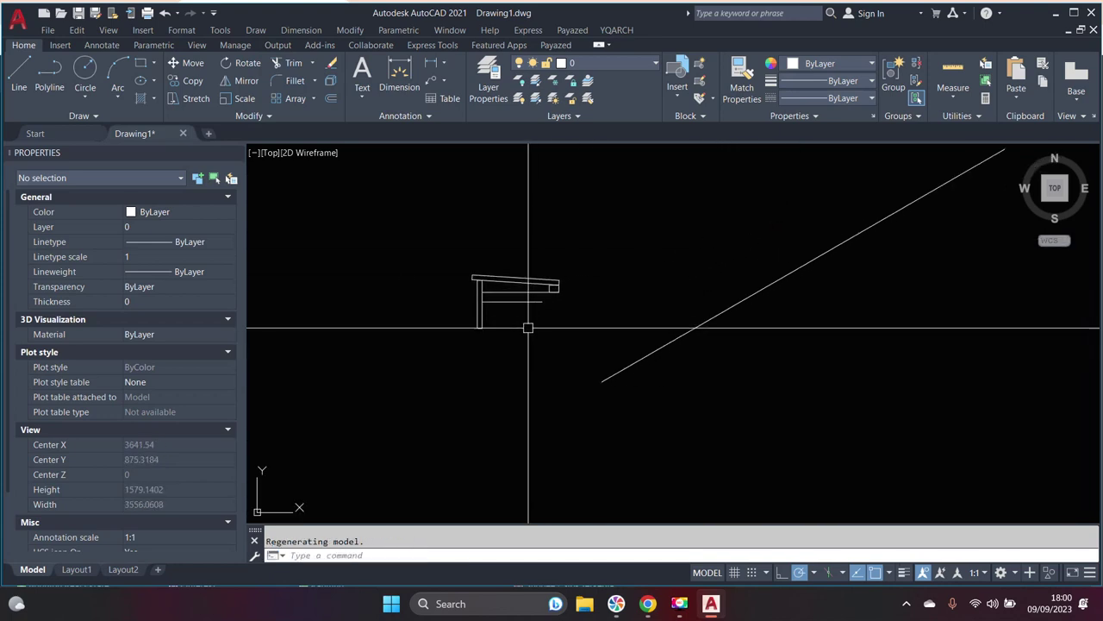
{"action": "type", "text": "AL"}
- Align the tile block onto the rafter line's lower end without scaling it
{"action": "key", "text": "Return"}
{"action": "key", "text": "Return"}
{"action": "left_click", "coordinate": [494, 304]}
{"action": "left_click", "coordinate": [601, 379]}
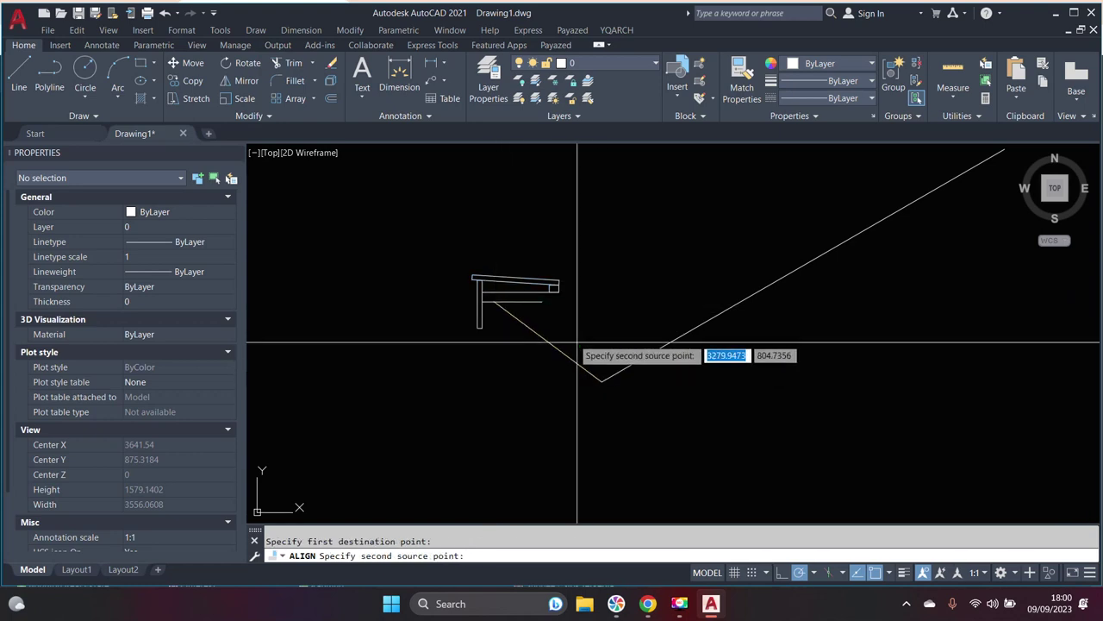
{"action": "left_click", "coordinate": [541, 301]}
{"action": "left_click", "coordinate": [643, 354]}
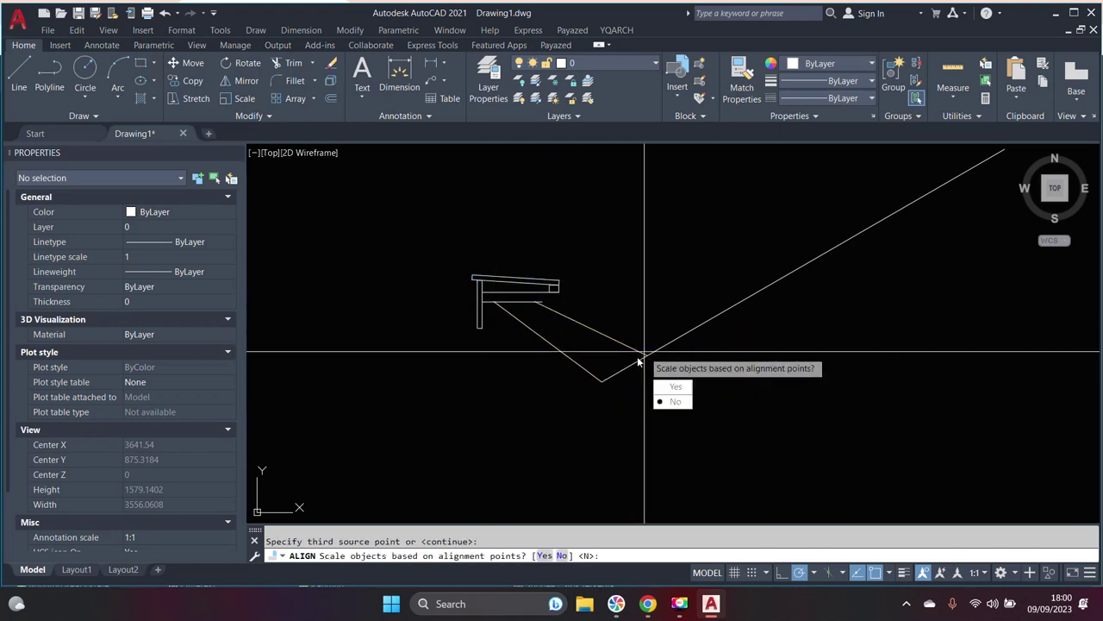
{"action": "key", "text": "Return"}
{"action": "key", "text": "Return"}
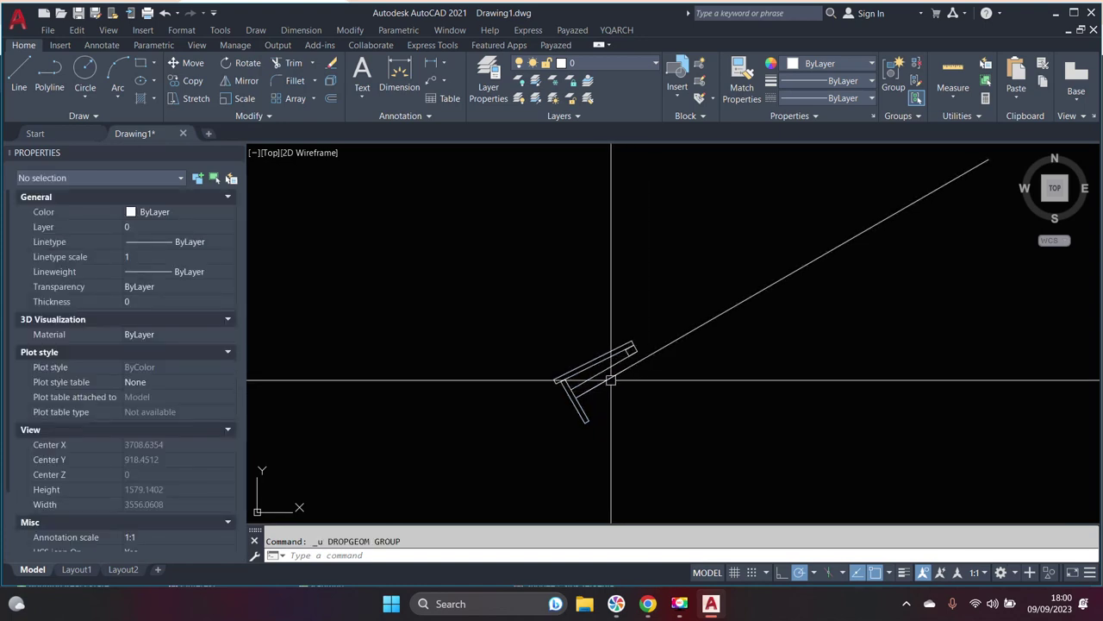
- Grip-stretch the aligned tiles partway up the rafter line
{"action": "left_click", "coordinate": [629, 368]}
{"action": "left_click", "coordinate": [628, 368]}
{"action": "middle_click_drag", "start_coordinate": [724, 297], "coordinate": [647, 352]}
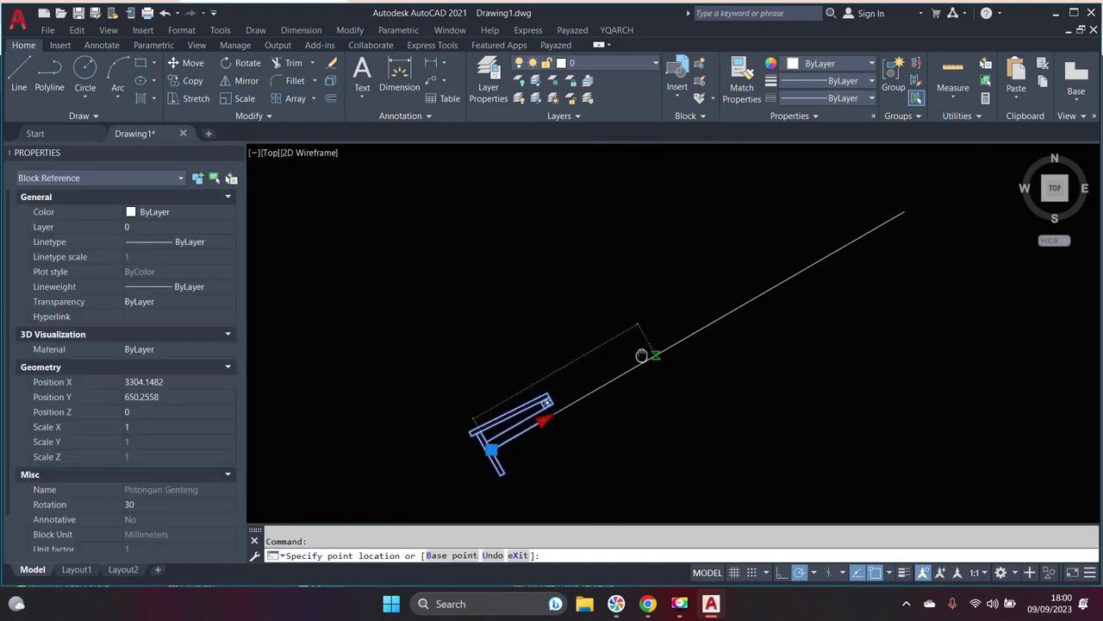
{"action": "left_click", "coordinate": [770, 291]}
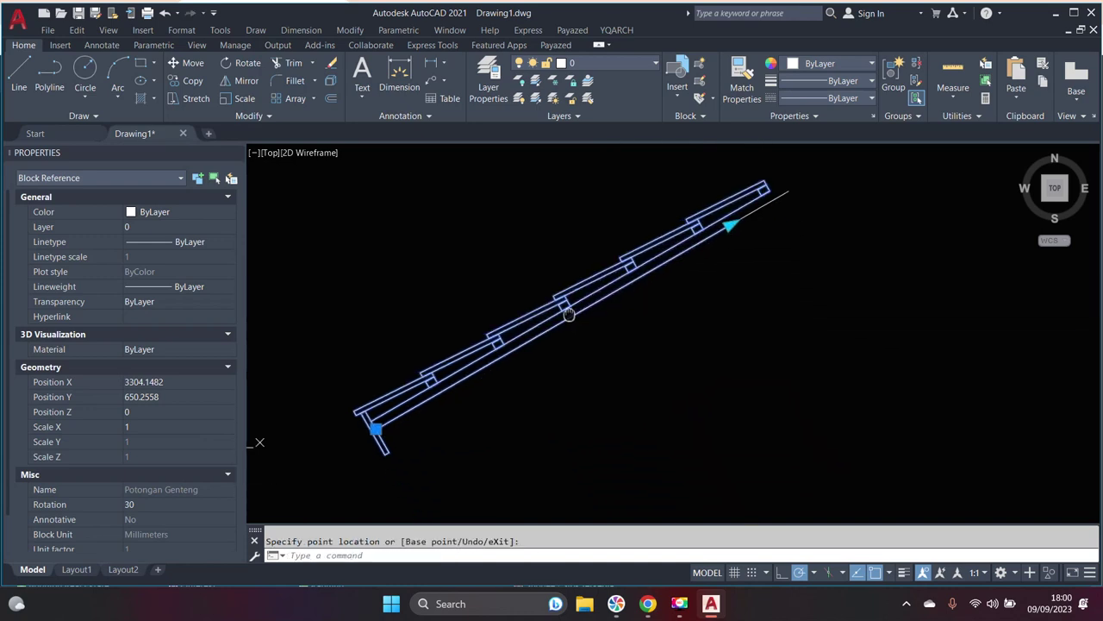
{"action": "middle_click_drag", "start_coordinate": [624, 370], "coordinate": [457, 382]}
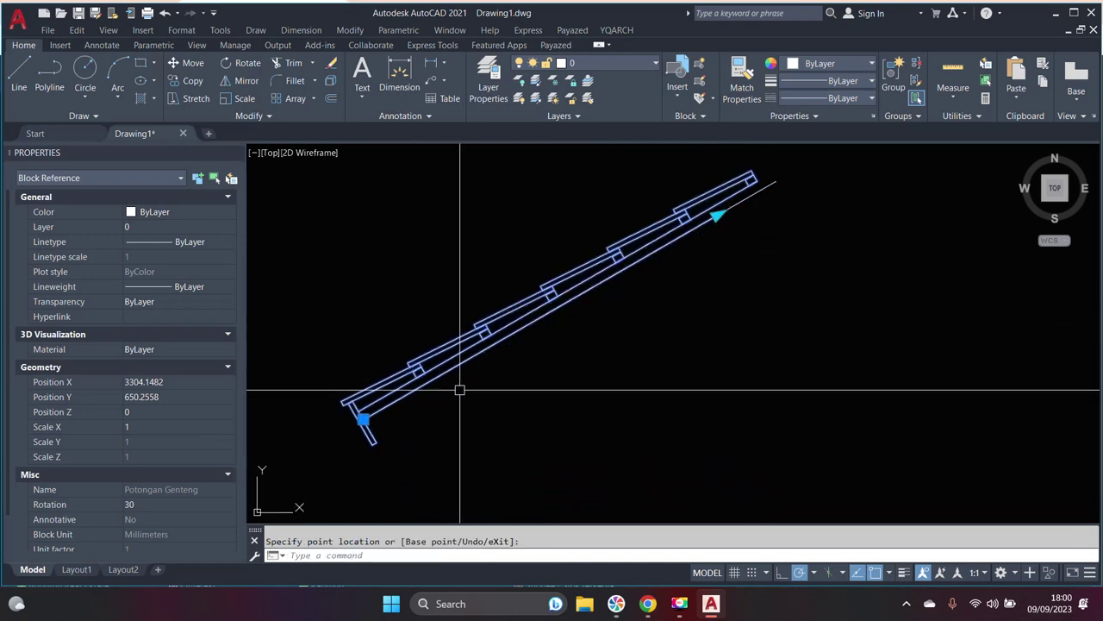
{"action": "key", "text": "Escape"}
{"action": "key", "text": "Escape"}
{"action": "scroll", "coordinate": [450, 361], "scroll_direction": "up", "scroll_amount": 3}
{"action": "scroll", "coordinate": [454, 363], "scroll_direction": "down", "scroll_amount": 1}
{"action": "scroll", "coordinate": [456, 369], "scroll_direction": "down", "scroll_amount": 2}
{"action": "scroll", "coordinate": [455, 373], "scroll_direction": "down", "scroll_amount": 3}
{"action": "middle_click_drag", "start_coordinate": [456, 374], "coordinate": [462, 398]}
{"action": "scroll", "coordinate": [658, 276], "scroll_direction": "down", "scroll_amount": 2}
{"action": "scroll", "coordinate": [670, 264], "scroll_direction": "up", "scroll_amount": 4}
- Stretch the tile row further, toward the rafter line's upper end
{"action": "left_click", "coordinate": [631, 248]}
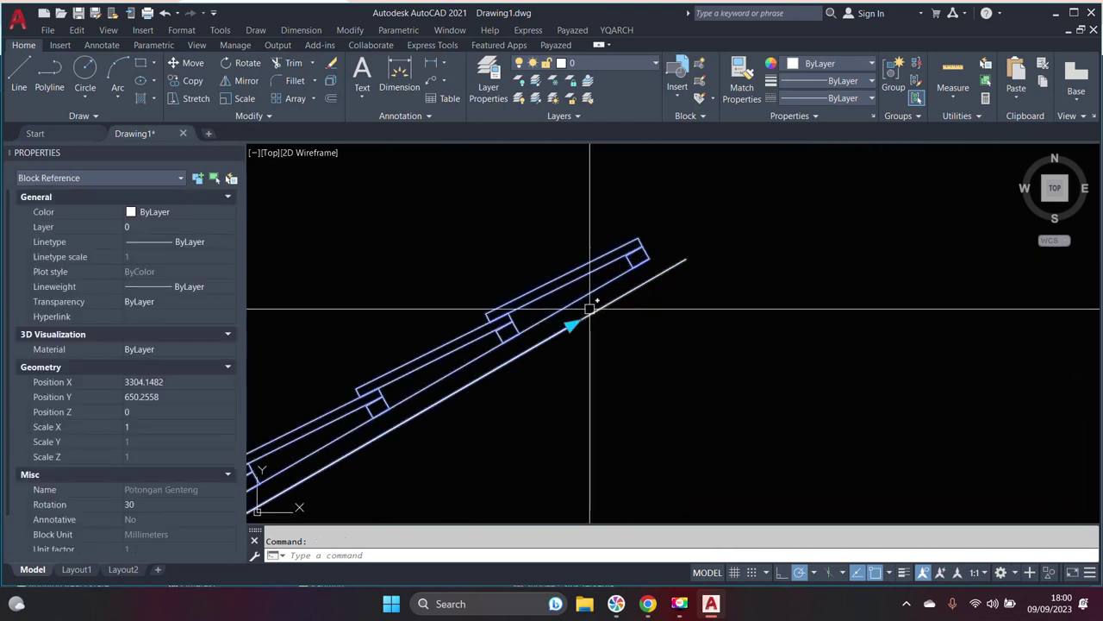
{"action": "left_click", "coordinate": [571, 326]}
{"action": "scroll", "coordinate": [586, 318], "scroll_direction": "down", "scroll_amount": 3}
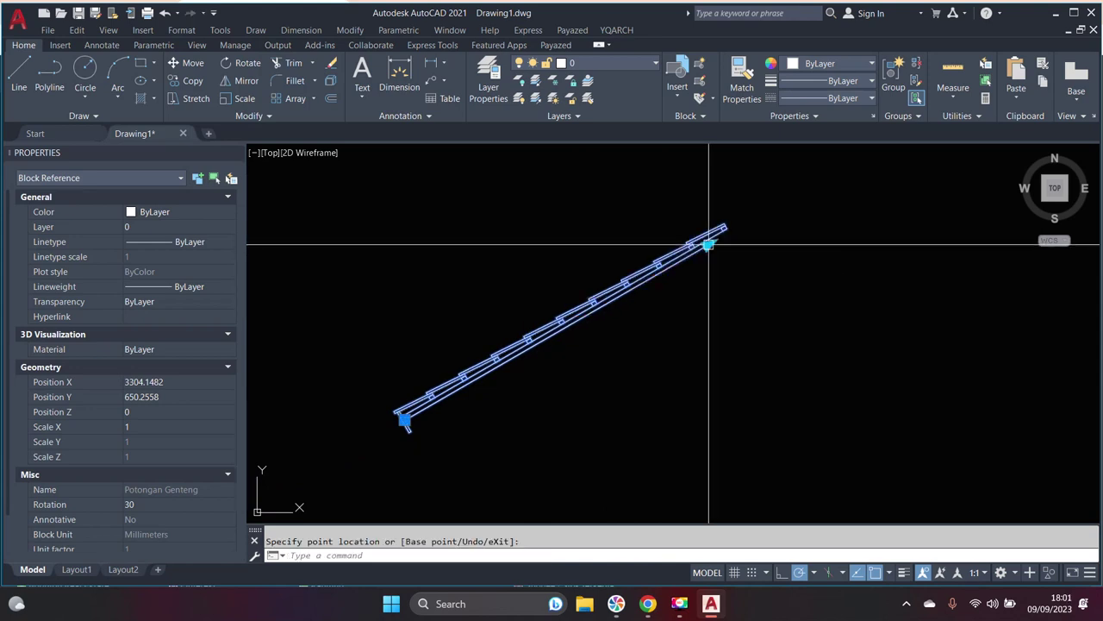
{"action": "scroll", "coordinate": [720, 237], "scroll_direction": "up", "scroll_amount": 3}
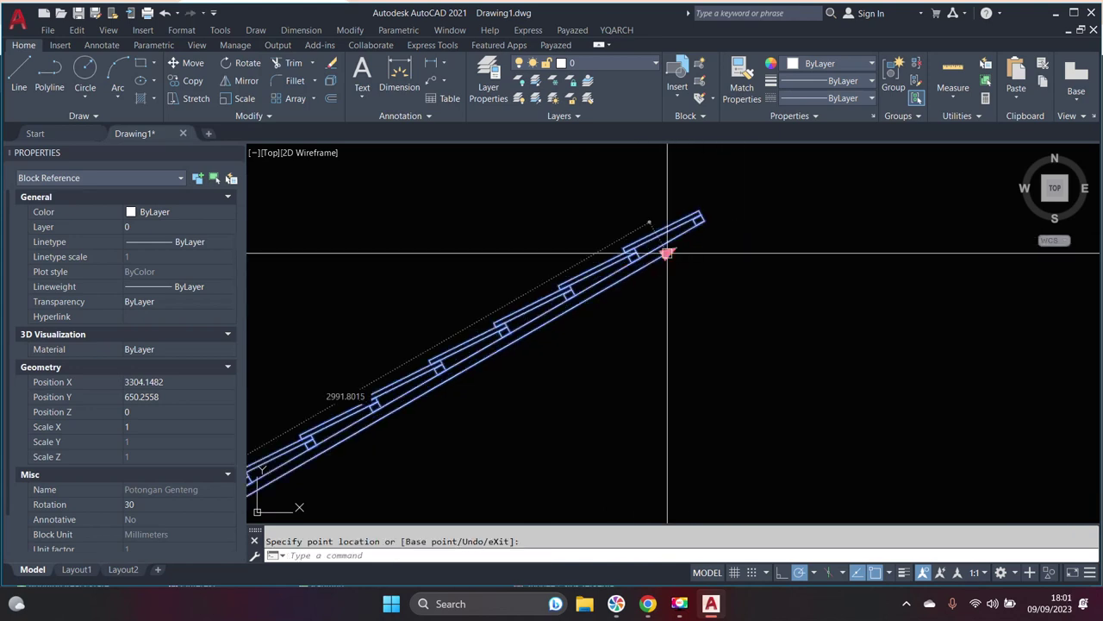
{"action": "scroll", "coordinate": [707, 224], "scroll_direction": "up", "scroll_amount": 3}
{"action": "left_click", "coordinate": [727, 217]}
{"action": "scroll", "coordinate": [714, 236], "scroll_direction": "down", "scroll_amount": 3}
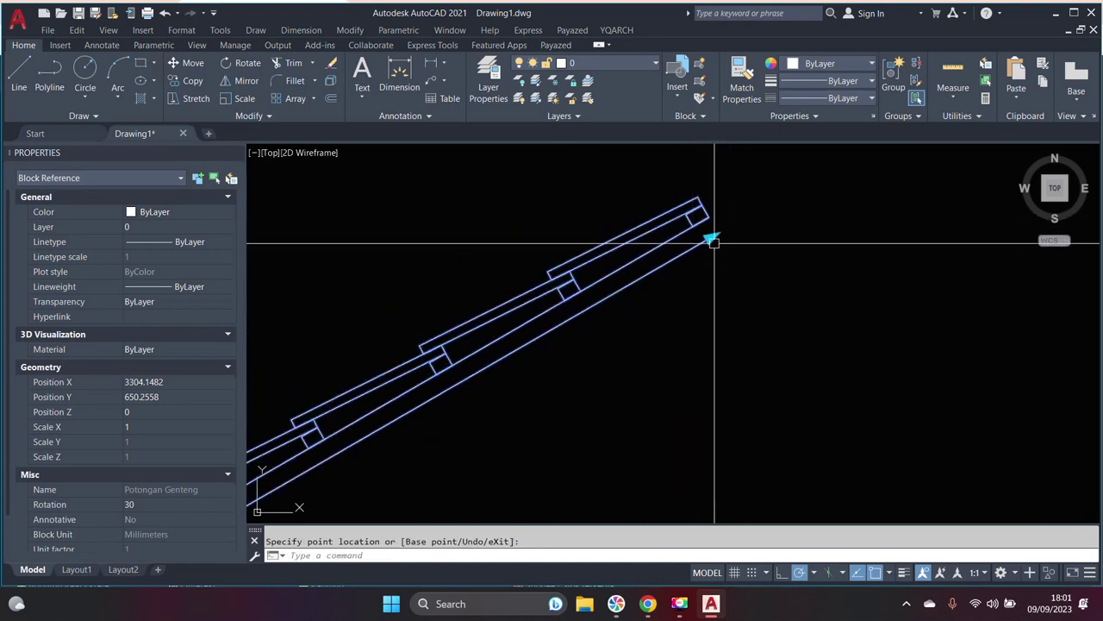
{"action": "scroll", "coordinate": [715, 238], "scroll_direction": "down", "scroll_amount": 3}
{"action": "scroll", "coordinate": [771, 204], "scroll_direction": "up", "scroll_amount": 3}
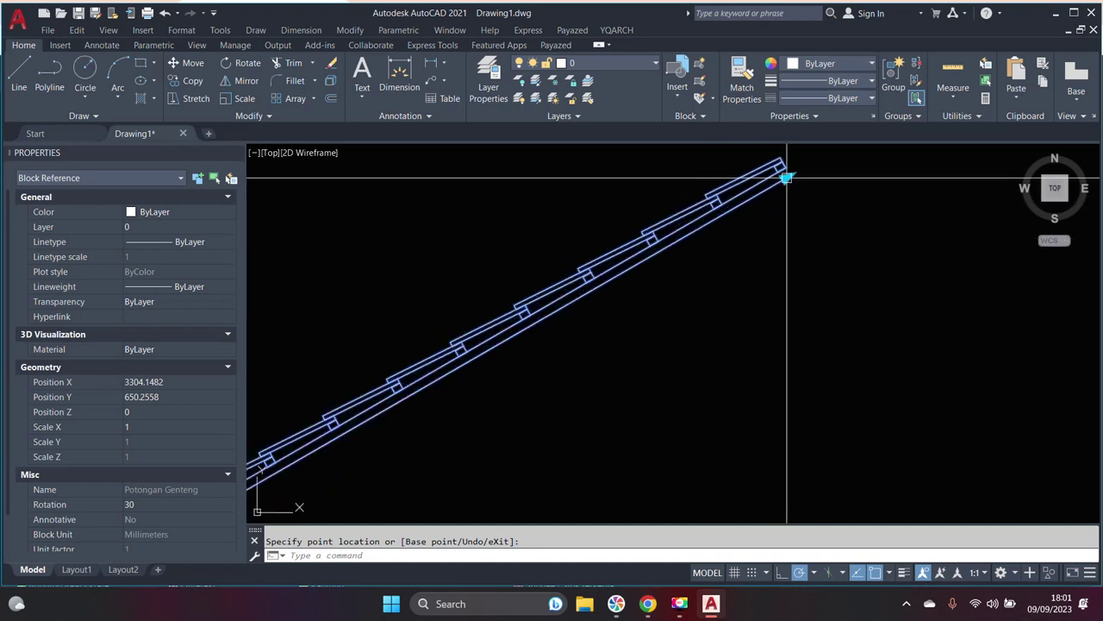
{"action": "scroll", "coordinate": [786, 178], "scroll_direction": "down", "scroll_amount": 3}
{"action": "scroll", "coordinate": [475, 370], "scroll_direction": "up", "scroll_amount": 4}
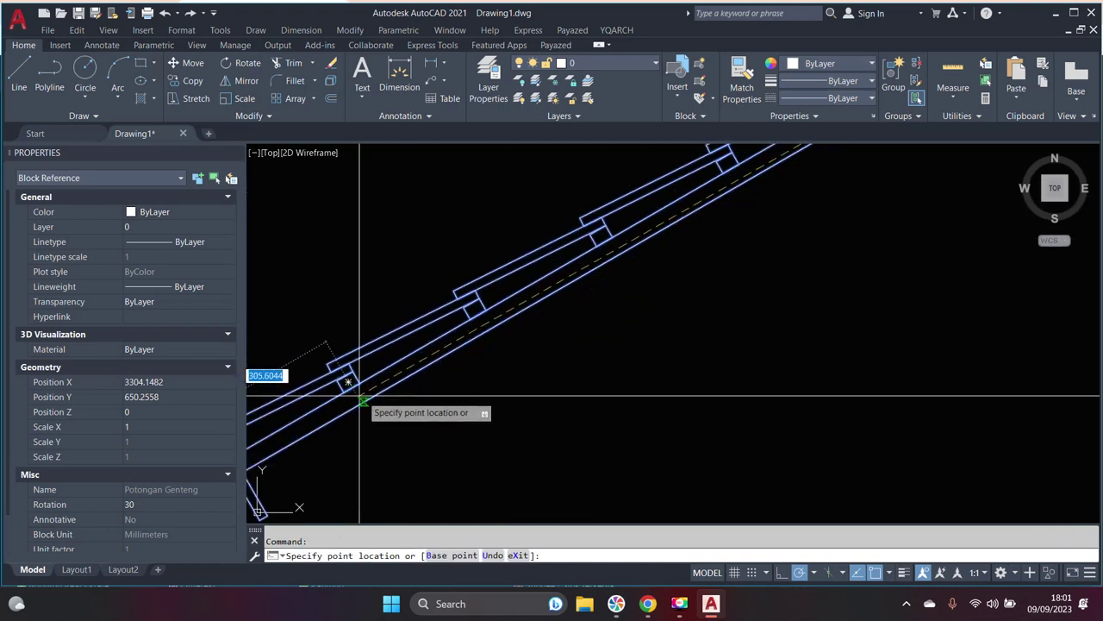
{"action": "middle_click_drag", "start_coordinate": [359, 404], "coordinate": [492, 338]}
{"action": "left_click", "coordinate": [492, 337]}
{"action": "scroll", "coordinate": [551, 378], "scroll_direction": "down", "scroll_amount": 5}
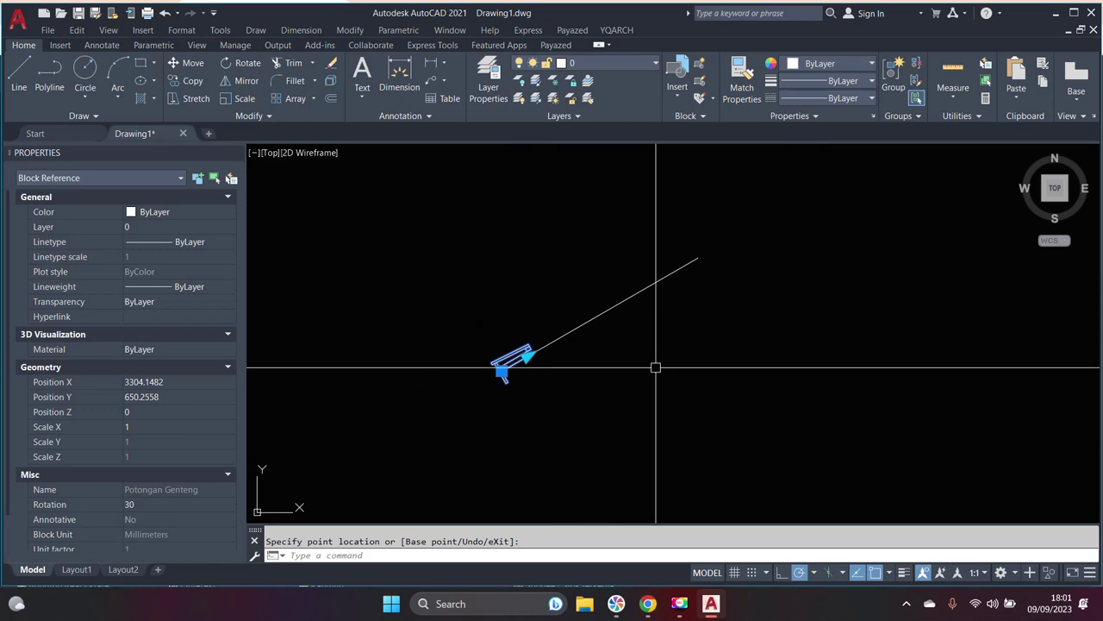
{"action": "key", "text": "Escape"}
{"action": "key", "text": "Escape"}
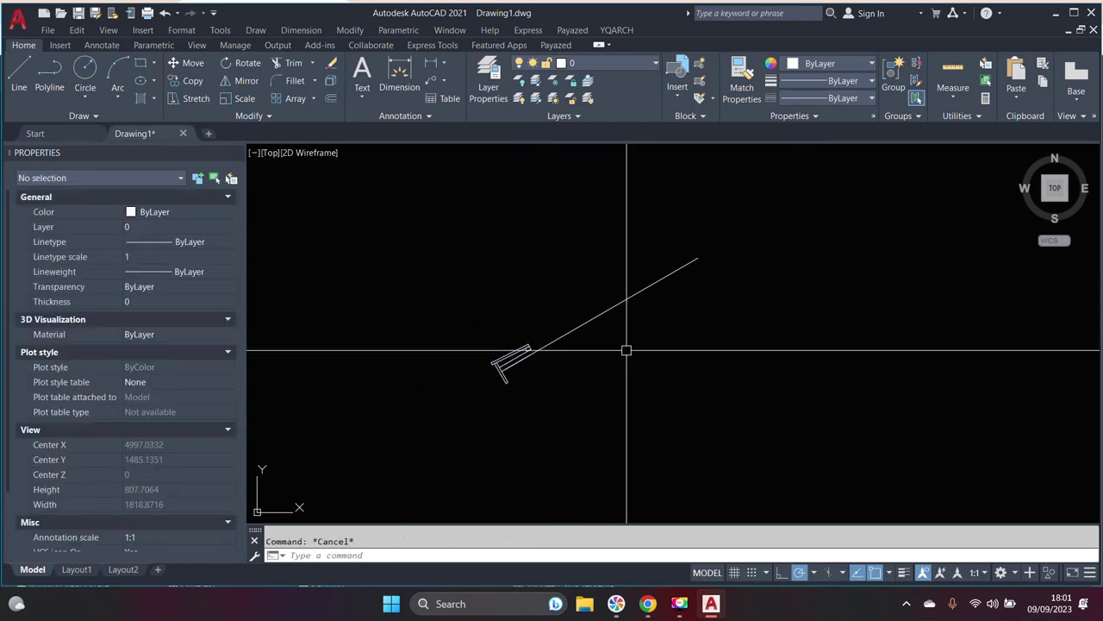
- Erase the leftover rafter guide line
{"action": "left_click_drag", "start_coordinate": [621, 345], "coordinate": [574, 263]}
{"action": "key", "text": "Return"}
{"action": "scroll", "coordinate": [542, 374], "scroll_direction": "up", "scroll_amount": 3}
{"action": "scroll", "coordinate": [475, 322], "scroll_direction": "up", "scroll_amount": 3}
- Stretch the tile block to its final length up the rafter
{"action": "left_click", "coordinate": [457, 322]}
{"action": "left_click", "coordinate": [449, 319]}
{"action": "left_click", "coordinate": [479, 299]}
{"action": "scroll", "coordinate": [481, 300], "scroll_direction": "down", "scroll_amount": 5}
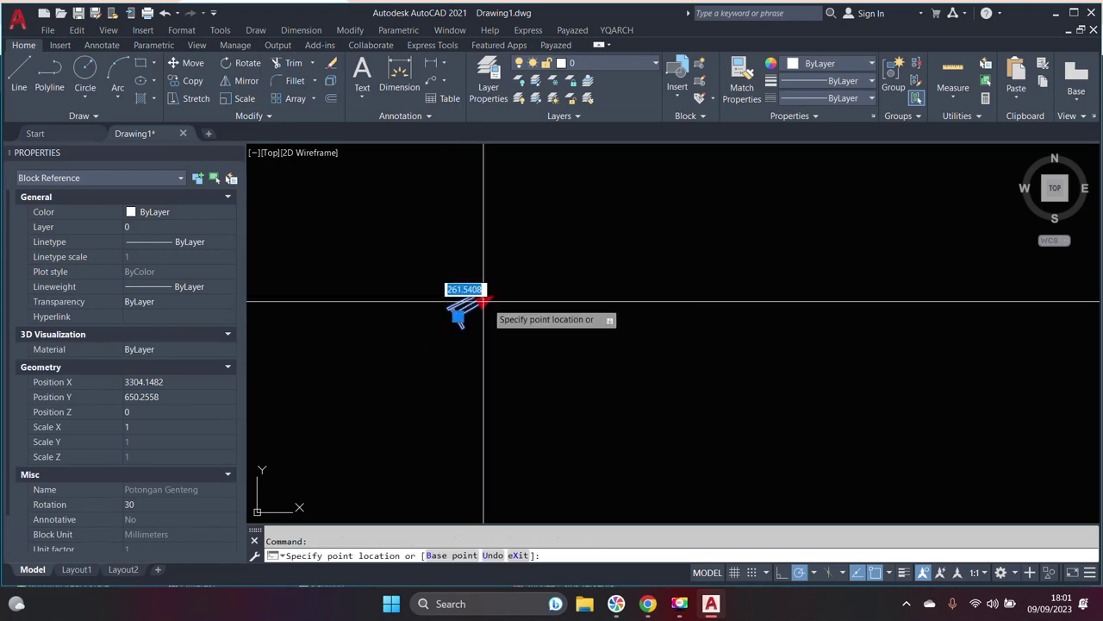
{"action": "scroll", "coordinate": [631, 250], "scroll_direction": "up", "scroll_amount": 3}
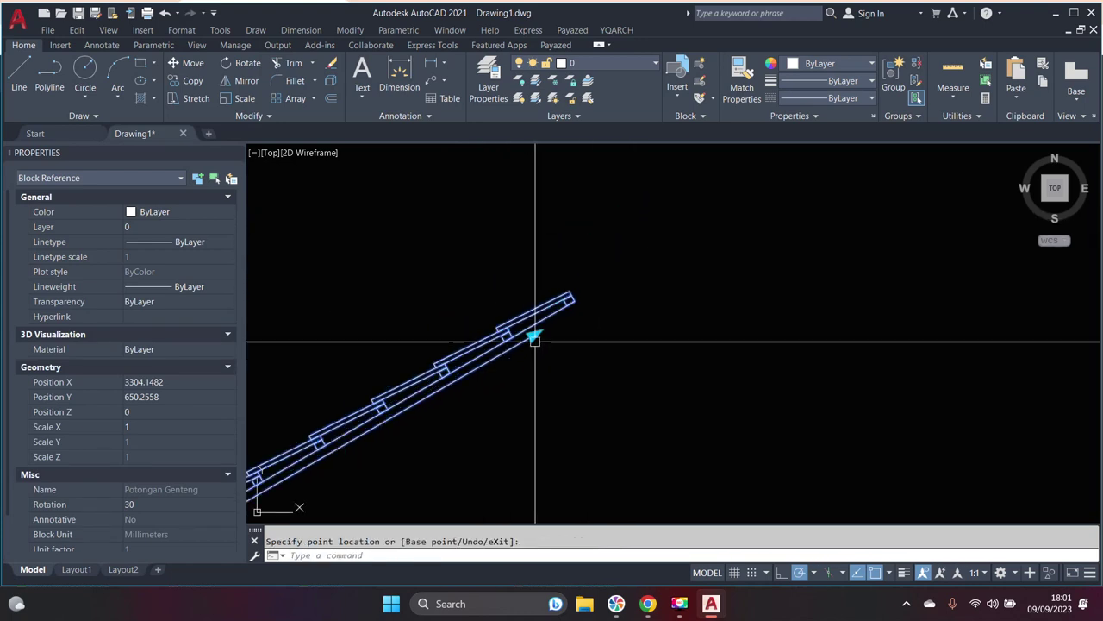
{"action": "scroll", "coordinate": [640, 288], "scroll_direction": "down", "scroll_amount": 2}
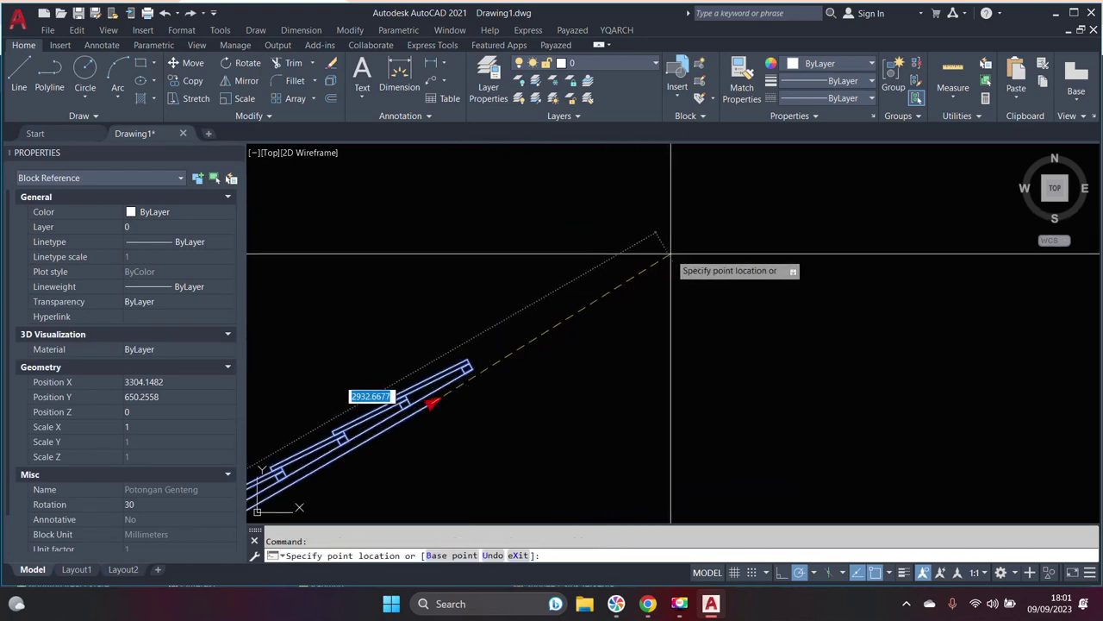
{"action": "left_click", "coordinate": [688, 251]}
{"action": "scroll", "coordinate": [569, 353], "scroll_direction": "down", "scroll_amount": 5}
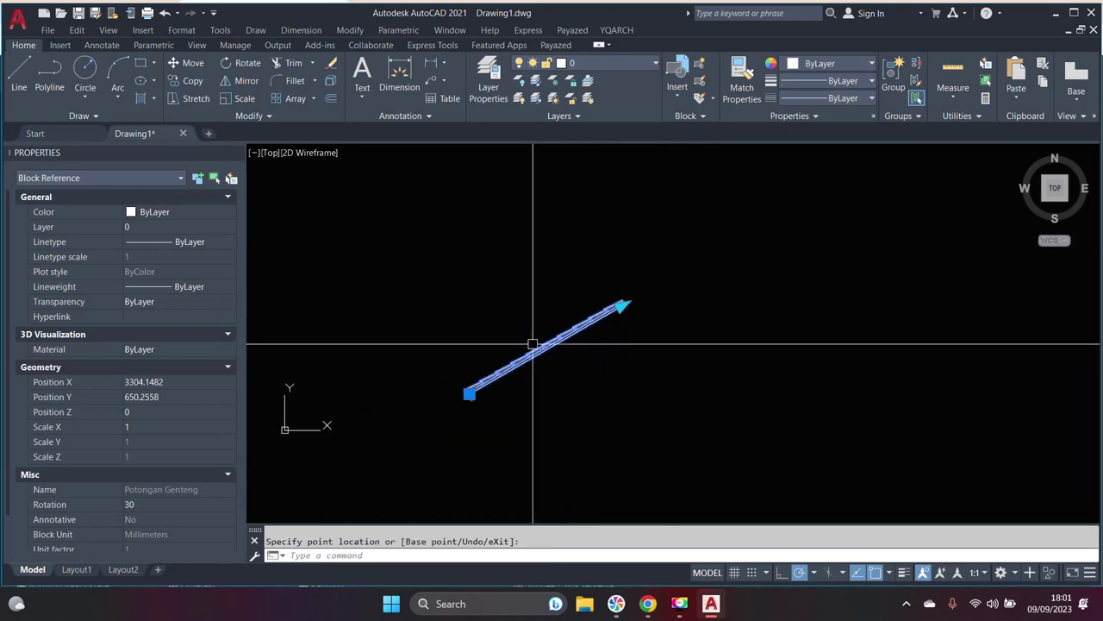
{"action": "scroll", "coordinate": [497, 352], "scroll_direction": "up", "scroll_amount": 6}
{"action": "scroll", "coordinate": [493, 351], "scroll_direction": "down", "scroll_amount": 4}
{"action": "scroll", "coordinate": [697, 268], "scroll_direction": "up", "scroll_amount": 4}
{"action": "scroll", "coordinate": [646, 276], "scroll_direction": "down", "scroll_amount": 2}
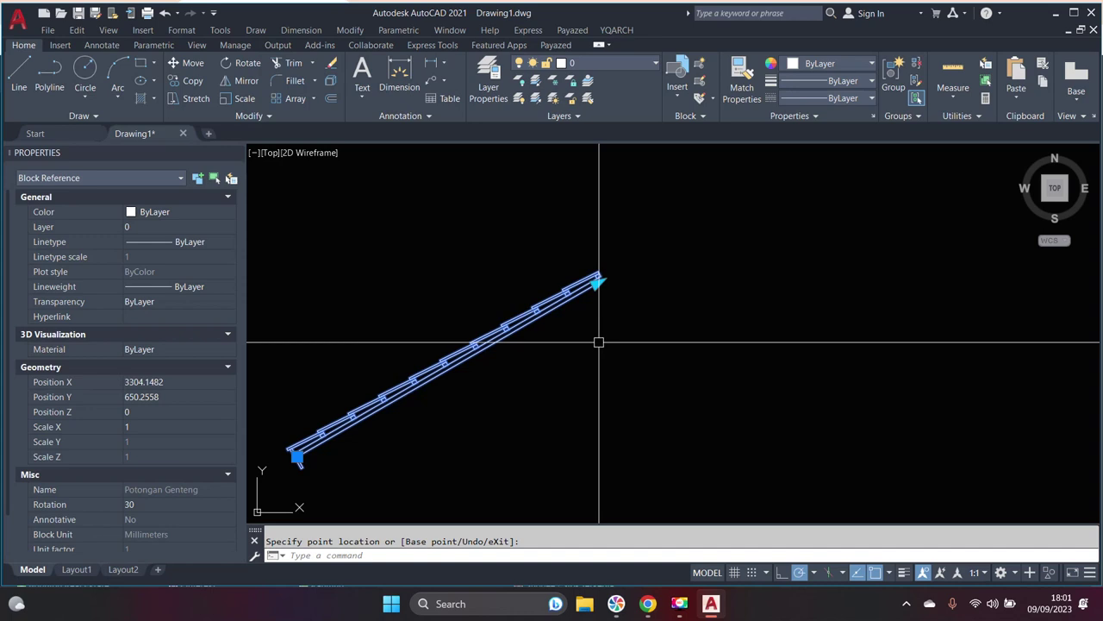
- Mirror the tiled rafter block about a vertical line through the apex, keeping the original
{"action": "key", "text": "Escape"}
{"action": "key", "text": "Escape"}
{"action": "type", "text": "i"}
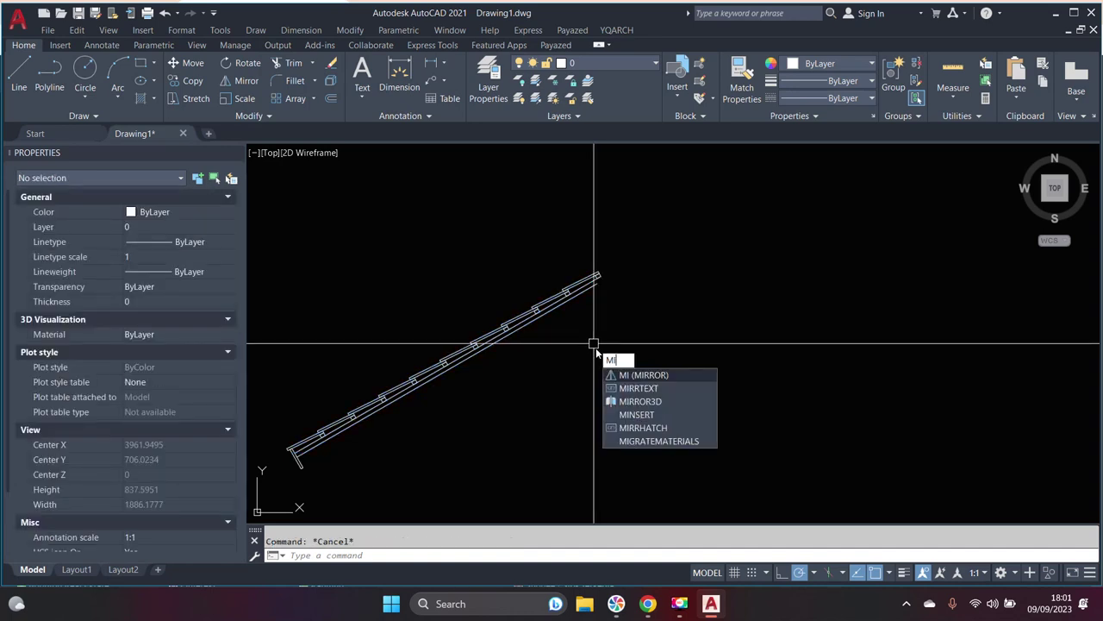
{"action": "type", "text": "i"}
{"action": "left_click", "coordinate": [603, 332]}
{"action": "scroll", "coordinate": [608, 310], "scroll_direction": "up", "scroll_amount": 3}
{"action": "key", "text": "Return"}
{"action": "left_click", "coordinate": [589, 241]}
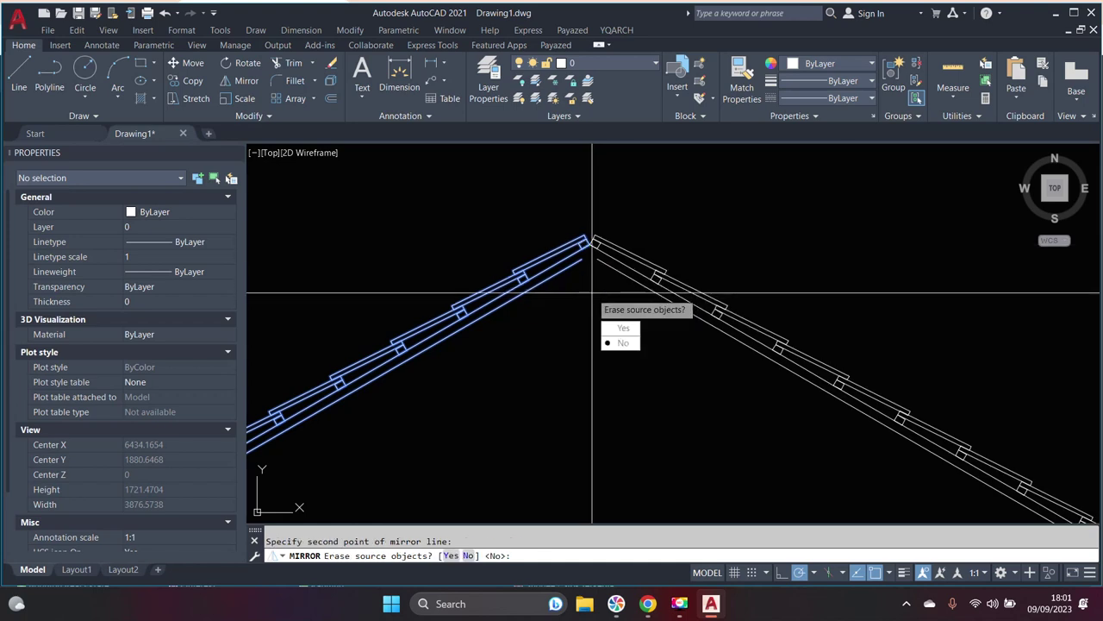
{"action": "key", "text": "Return"}
{"action": "scroll", "coordinate": [595, 302], "scroll_direction": "down", "scroll_amount": 4}
{"action": "scroll", "coordinate": [574, 302], "scroll_direction": "up", "scroll_amount": 3}
{"action": "scroll", "coordinate": [433, 339], "scroll_direction": "up", "scroll_amount": 2}
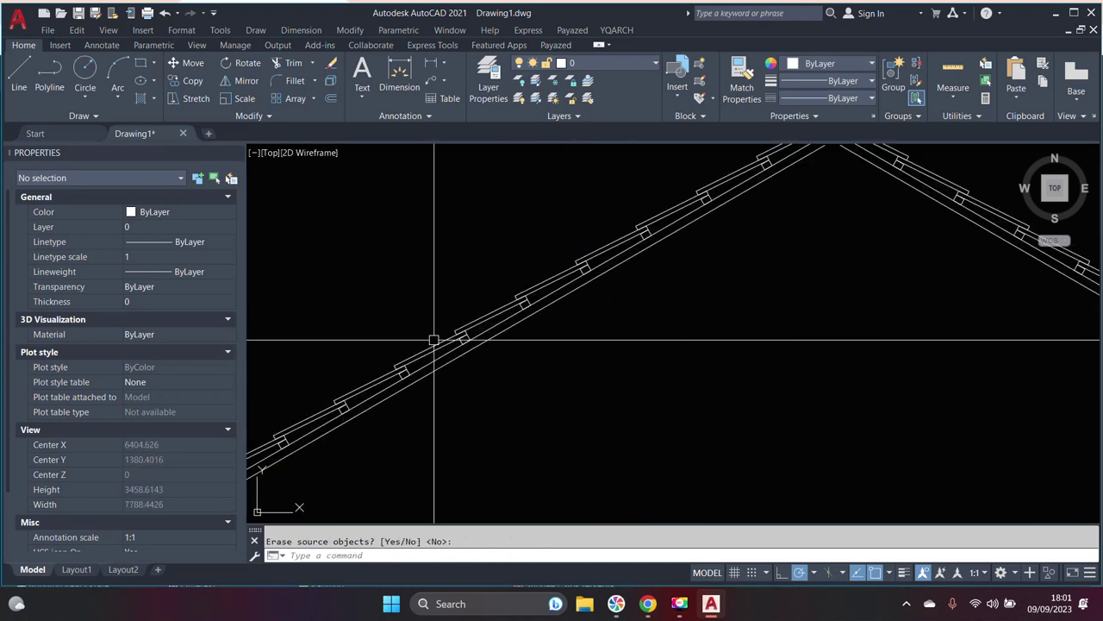
{"action": "scroll", "coordinate": [443, 328], "scroll_direction": "down", "scroll_amount": 2}
{"action": "scroll", "coordinate": [443, 333], "scroll_direction": "down", "scroll_amount": 4}
{"action": "scroll", "coordinate": [686, 327], "scroll_direction": "up", "scroll_amount": 3}
{"action": "scroll", "coordinate": [686, 327], "scroll_direction": "down", "scroll_amount": 2}
{"action": "scroll", "coordinate": [616, 279], "scroll_direction": "down", "scroll_amount": 2}
{"action": "scroll", "coordinate": [453, 329], "scroll_direction": "up", "scroll_amount": 5}
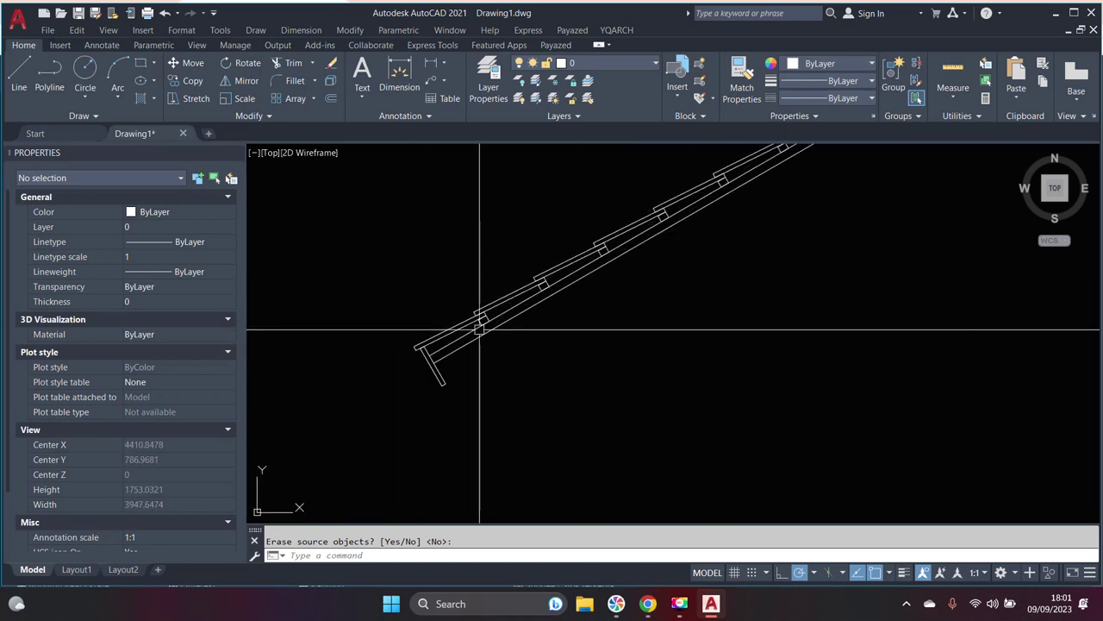
{"action": "scroll", "coordinate": [506, 330], "scroll_direction": "down", "scroll_amount": 2}
{"action": "scroll", "coordinate": [555, 302], "scroll_direction": "down", "scroll_amount": 2}
{"action": "scroll", "coordinate": [657, 187], "scroll_direction": "up", "scroll_amount": 1}
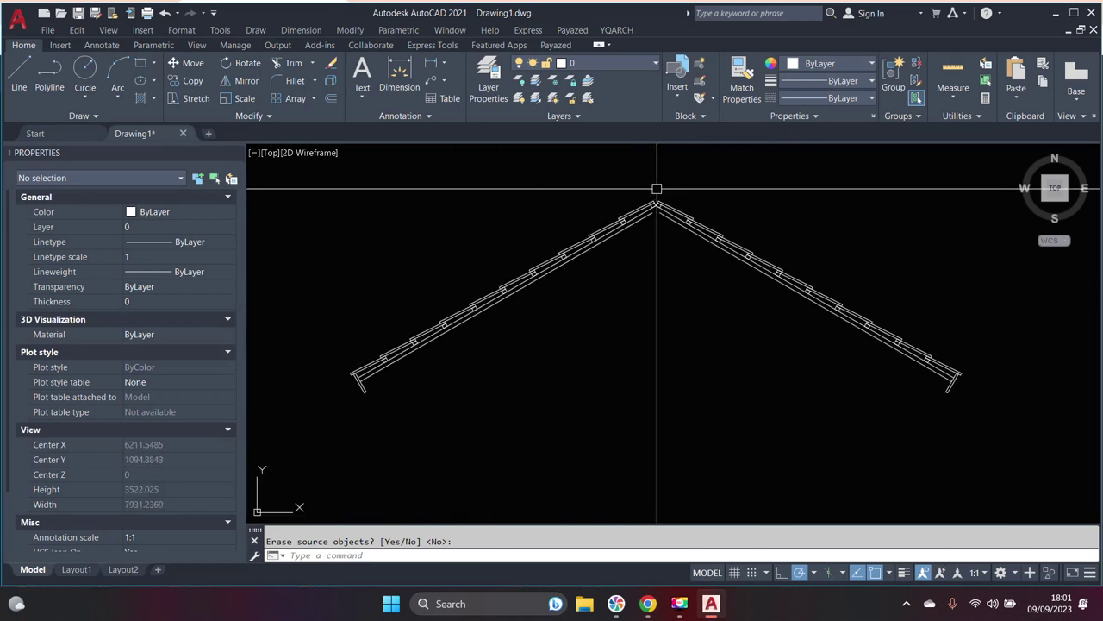
{"action": "scroll", "coordinate": [656, 188], "scroll_direction": "up", "scroll_amount": 3}
{"action": "scroll", "coordinate": [657, 187], "scroll_direction": "up", "scroll_amount": 3}
{"action": "scroll", "coordinate": [657, 188], "scroll_direction": "down", "scroll_amount": 6}
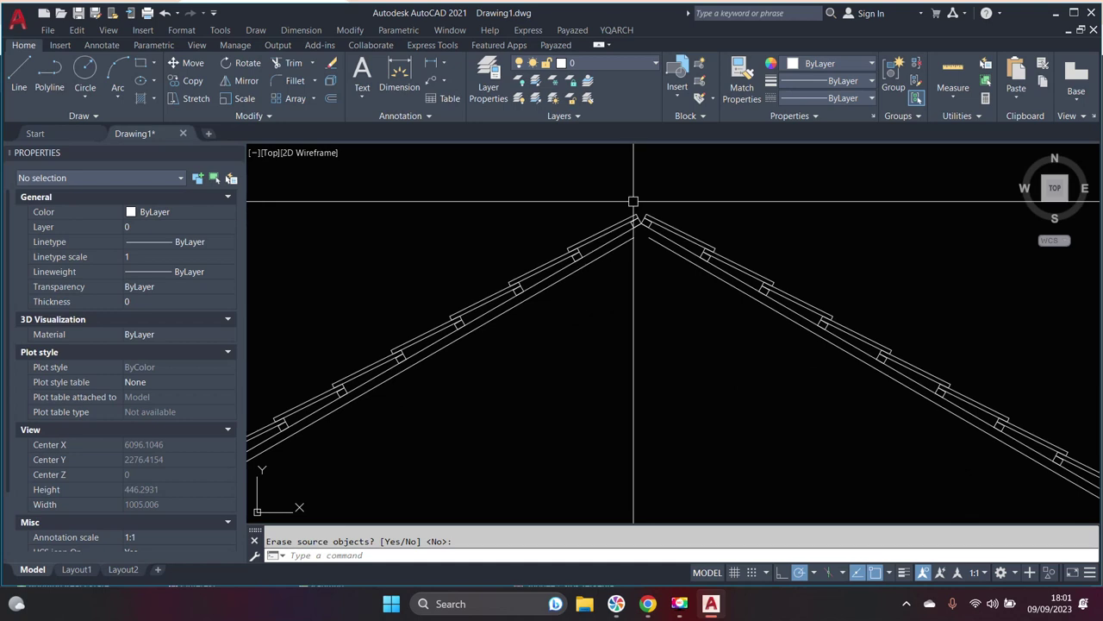
{"action": "scroll", "coordinate": [680, 247], "scroll_direction": "down", "scroll_amount": 6}
{"action": "scroll", "coordinate": [551, 290], "scroll_direction": "up", "scroll_amount": 3}
{"action": "scroll", "coordinate": [647, 266], "scroll_direction": "up", "scroll_amount": 2}
{"action": "scroll", "coordinate": [684, 244], "scroll_direction": "up", "scroll_amount": 1}
{"action": "scroll", "coordinate": [700, 249], "scroll_direction": "down", "scroll_amount": 6}
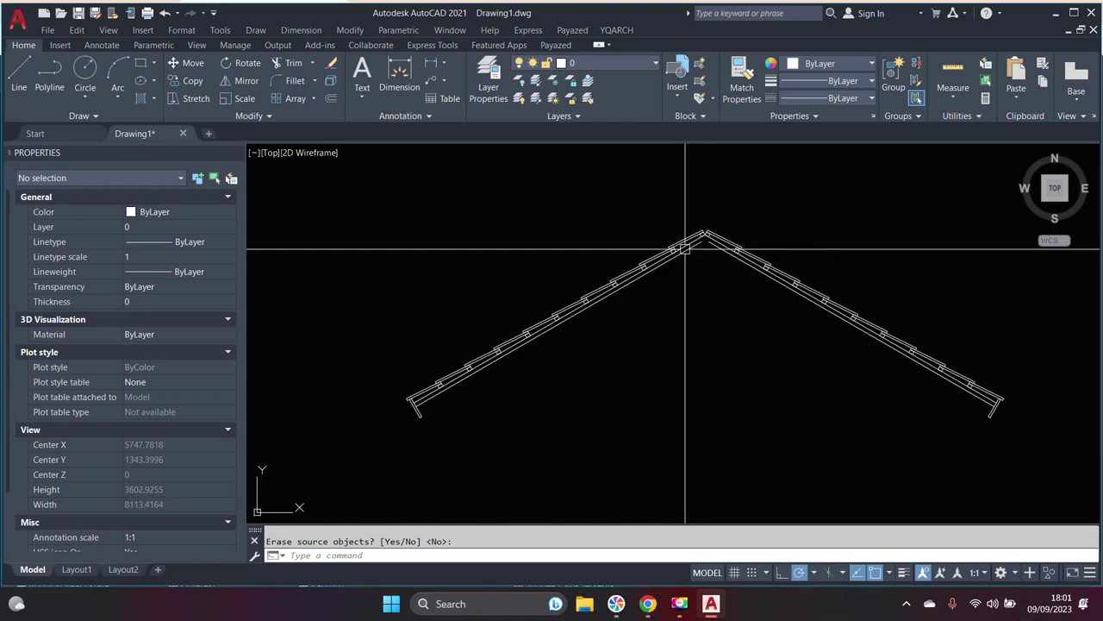
{"action": "scroll", "coordinate": [616, 254], "scroll_direction": "up", "scroll_amount": 1}
{"action": "scroll", "coordinate": [603, 252], "scroll_direction": "up", "scroll_amount": 2}
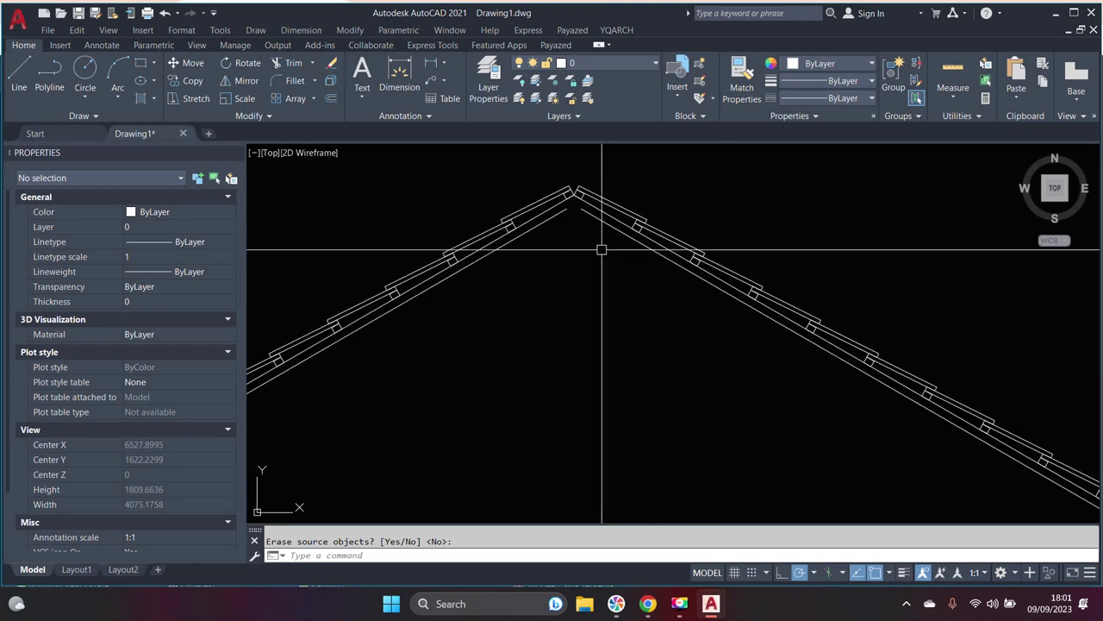